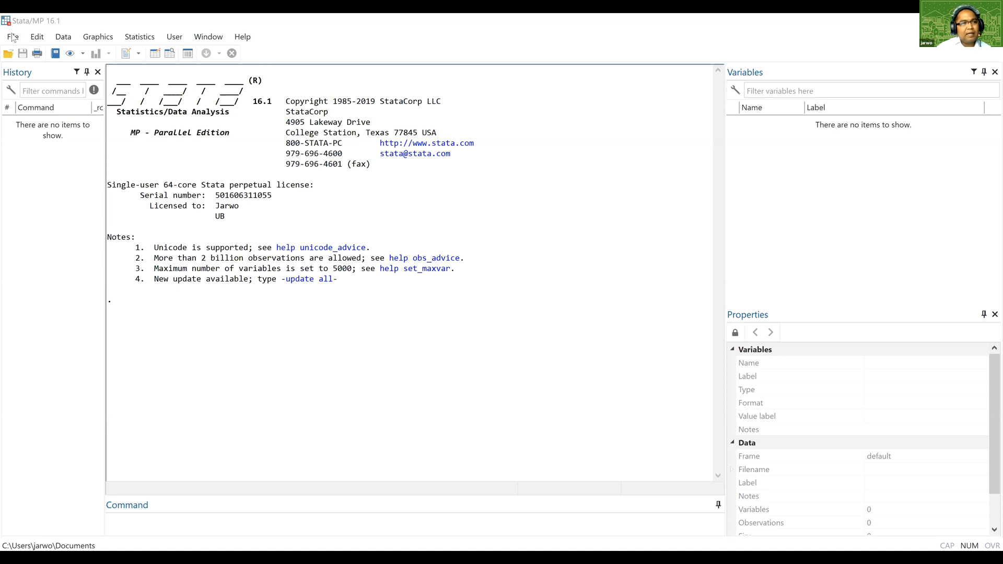
Open the Do-file Editor from the main Stata window.
left_click(34, 39)
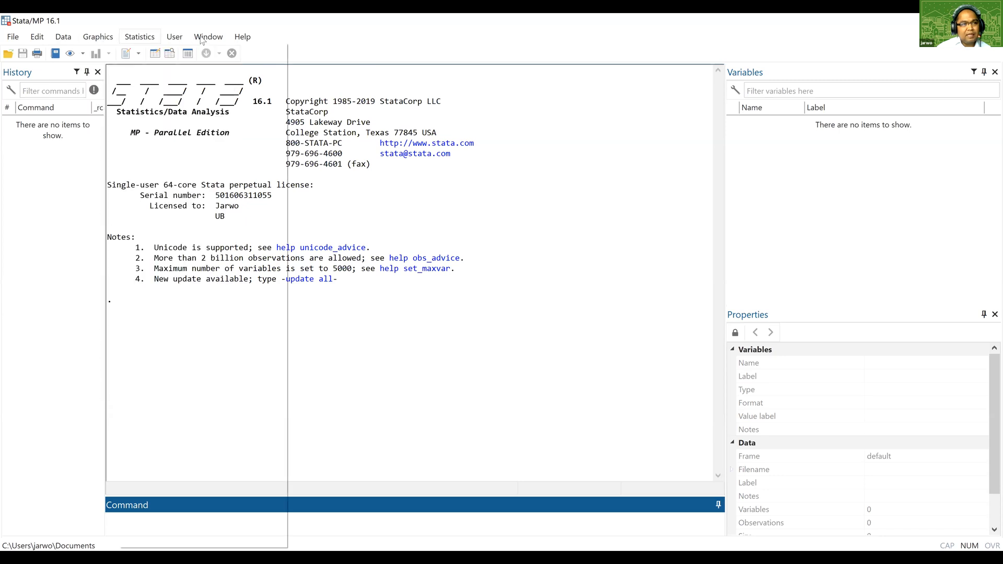
left_click(518, 149)
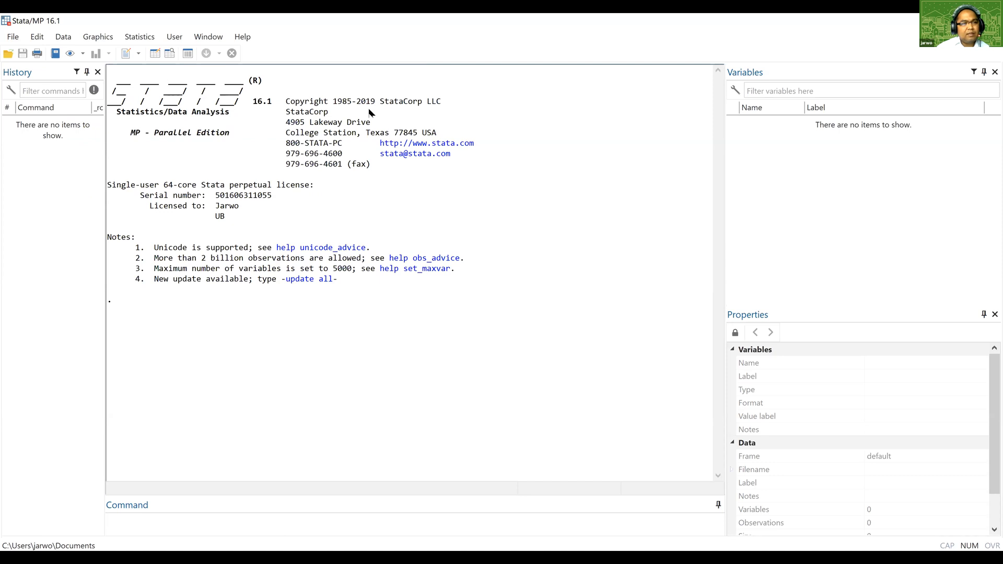
left_click(125, 54)
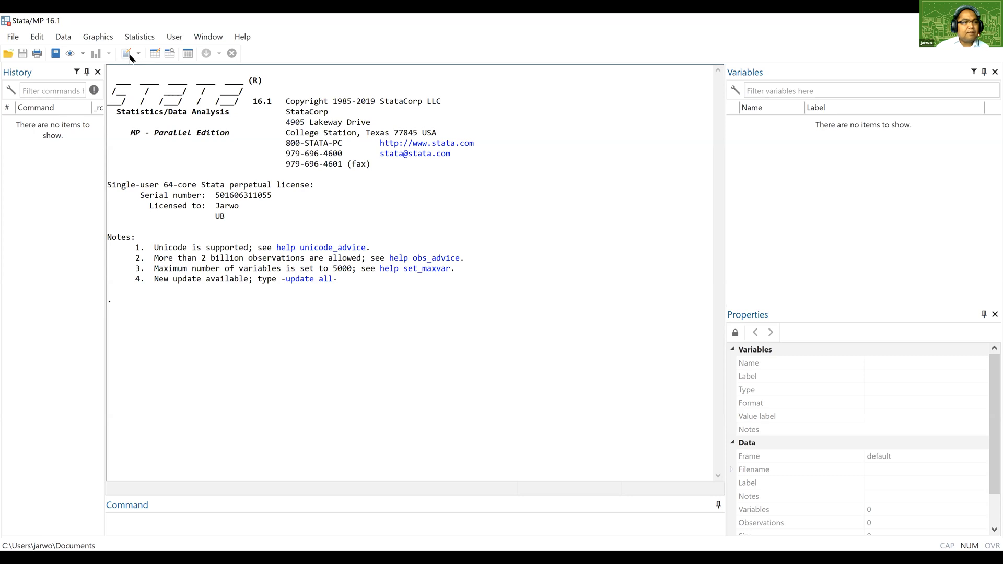
left_click(129, 56)
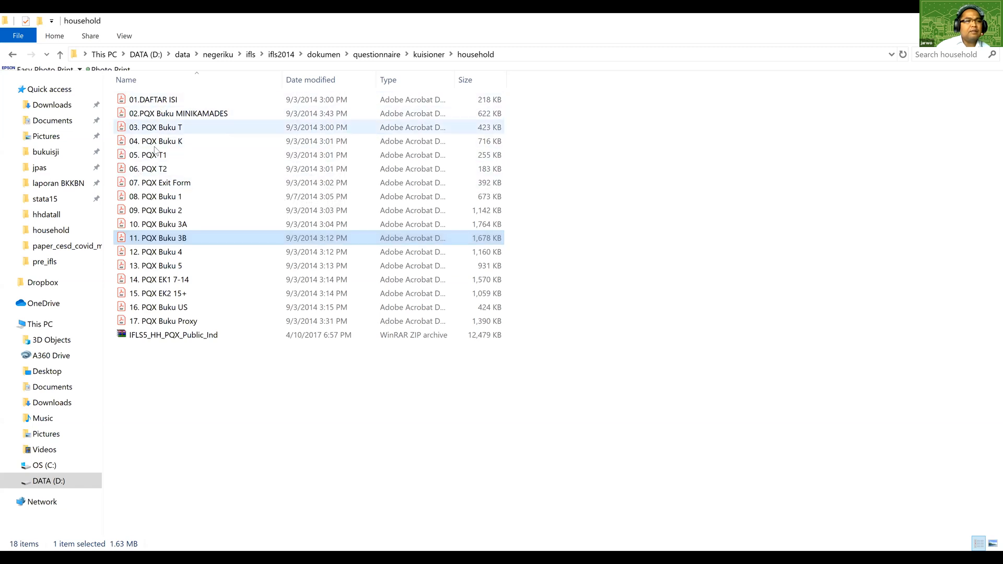
Open the questionnaire document 06. PQX T2 from the household folder.
double_click(152, 169)
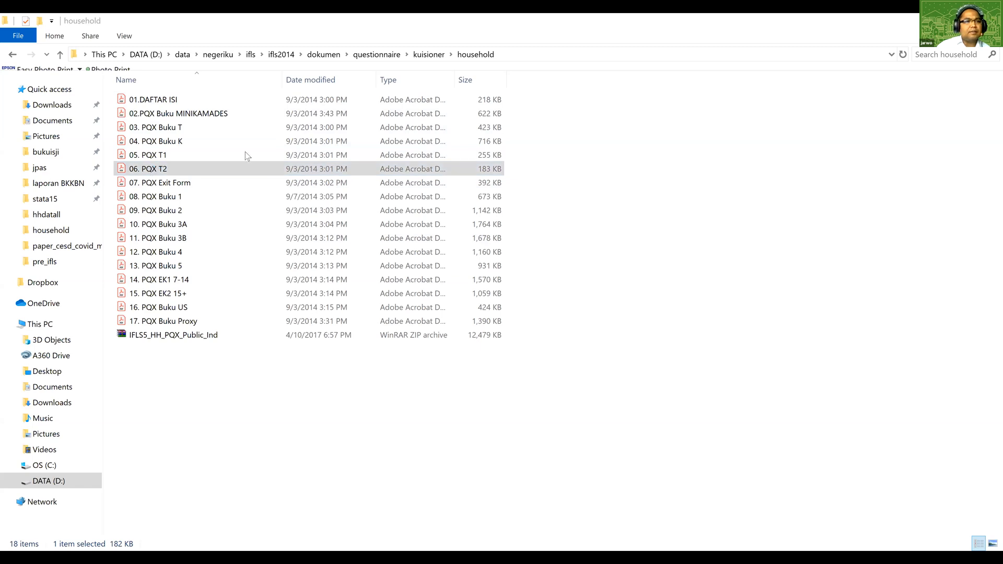
left_click(205, 140)
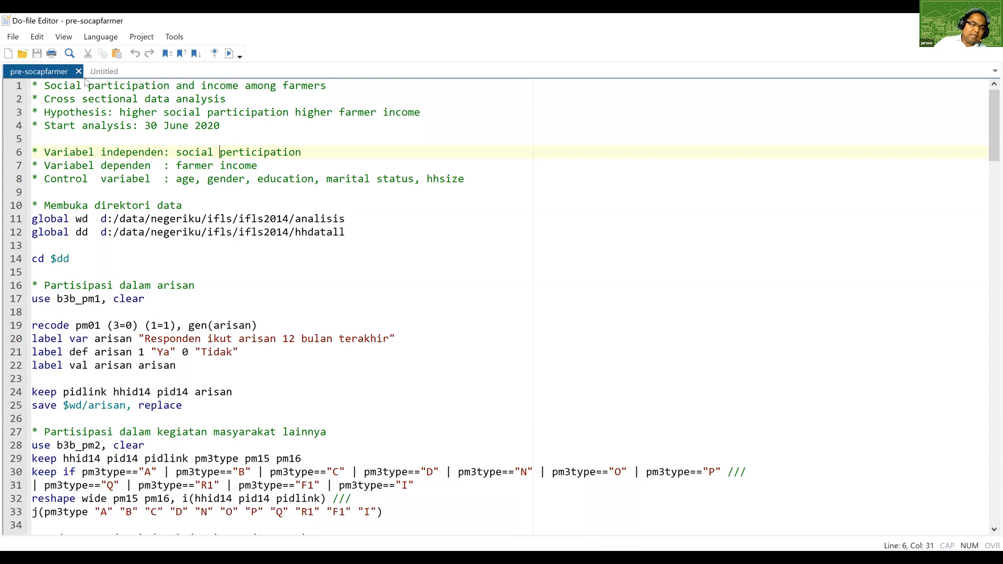
Switch to File Explorer and look through the hhdatall folder's DTA files, comparing the b1 to b5 questionnaire book prefixes.
key("alt+Tab")
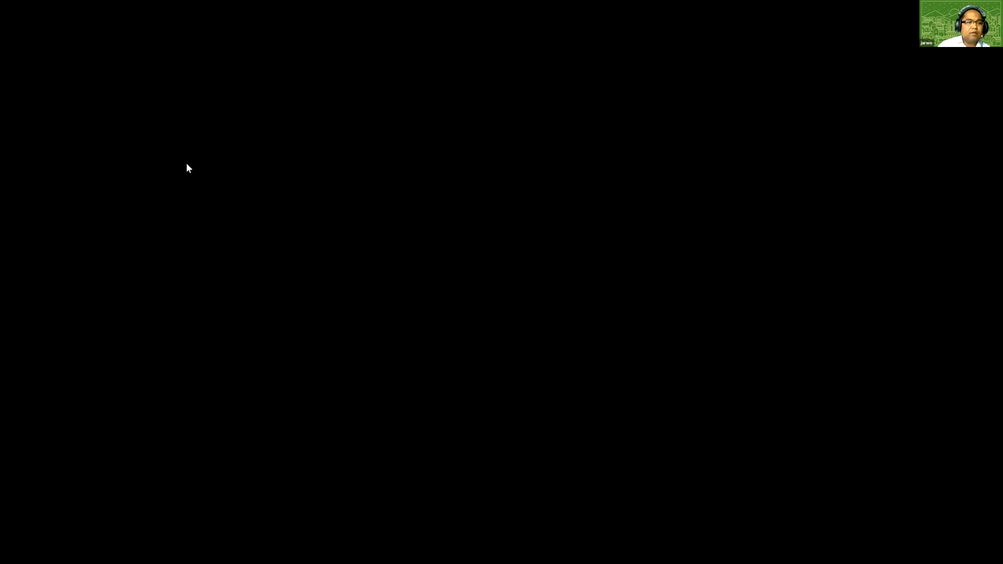
scroll(189, 164, "down", 20)
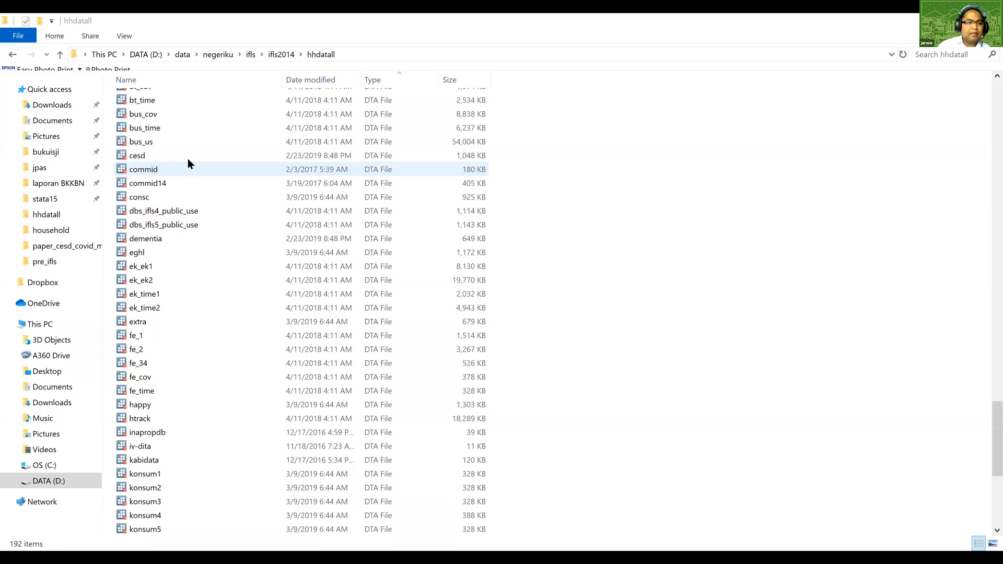
scroll(187, 161, "up", 20)
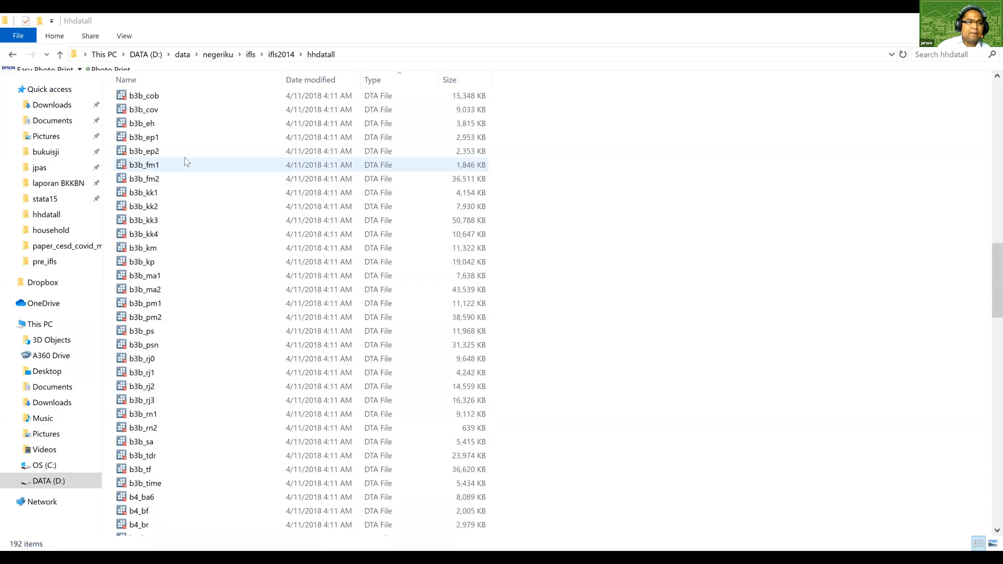
scroll(187, 162, "up", 6)
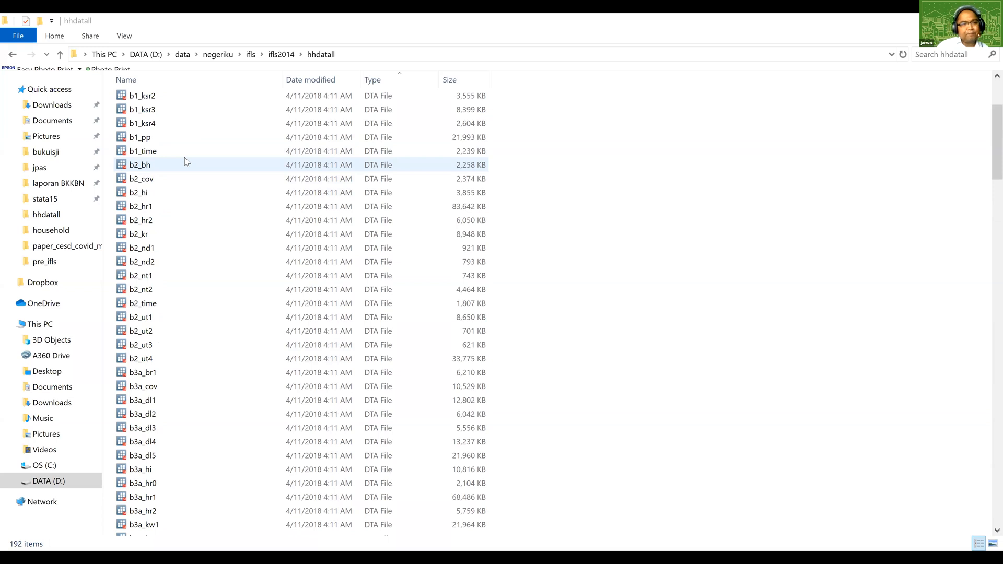
scroll(184, 158, "up", 4)
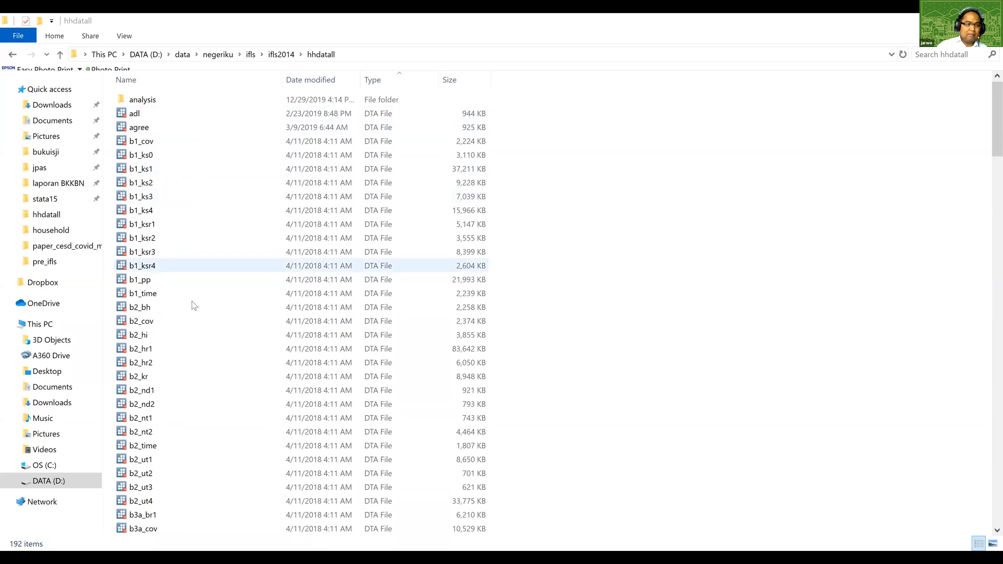
scroll(193, 327, "down", 5)
scroll(202, 319, "down", 10)
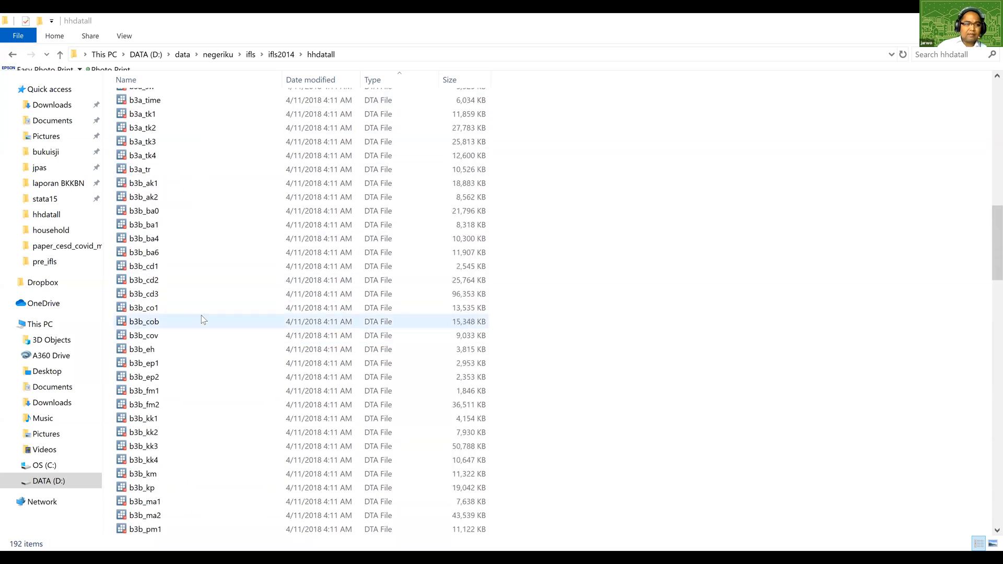
scroll(201, 315, "down", 6)
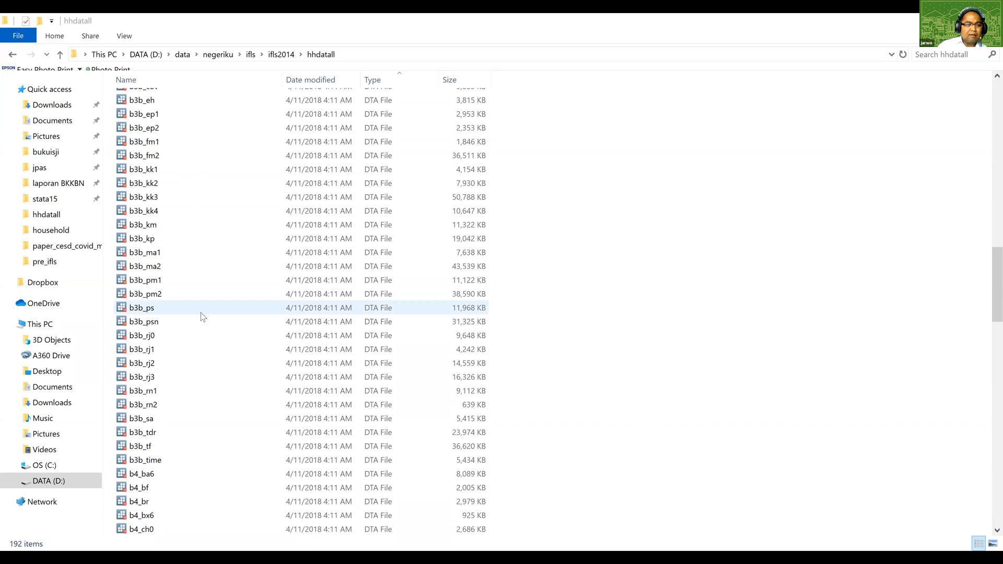
scroll(201, 314, "down", 7)
scroll(200, 313, "up", 20)
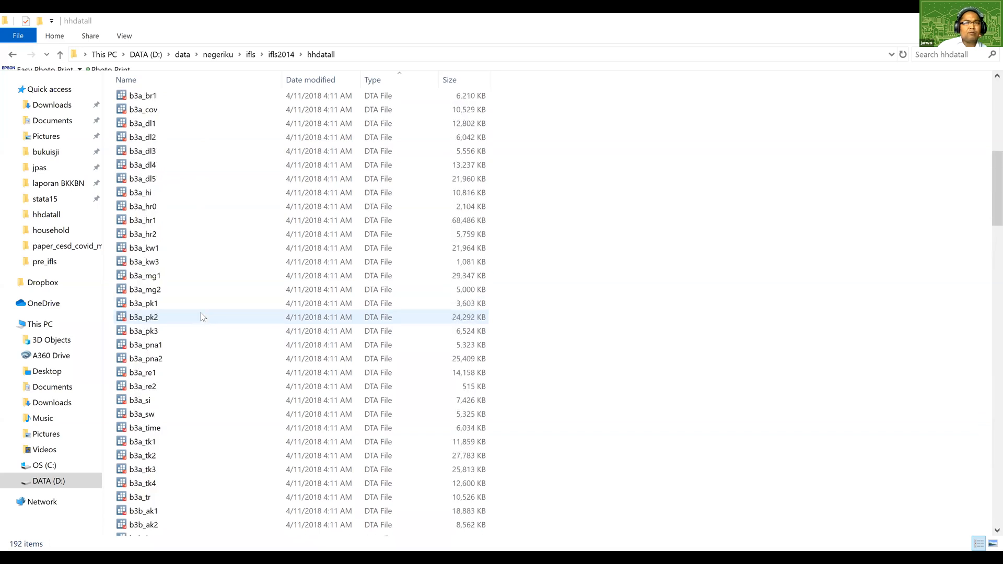
scroll(201, 312, "up", 6)
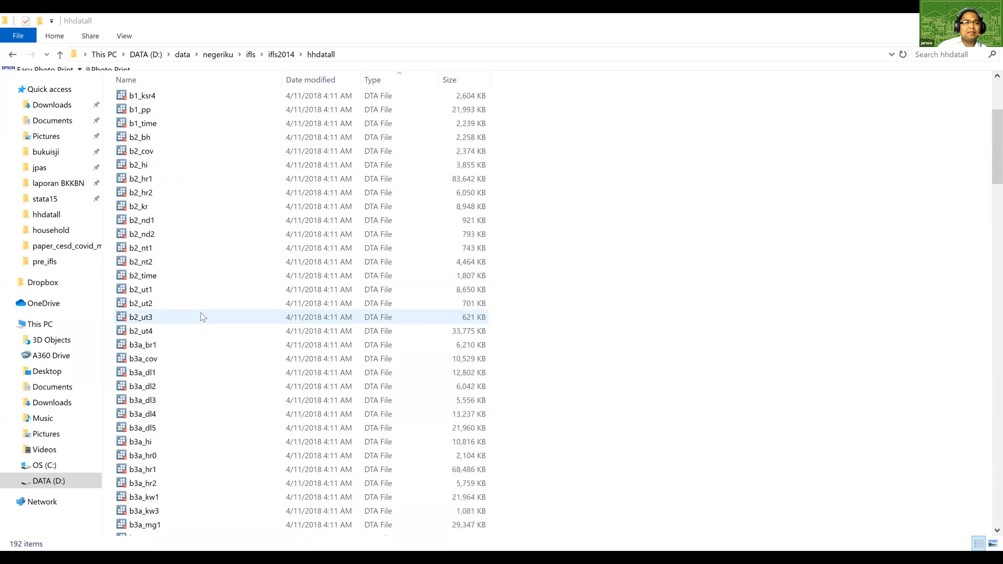
scroll(201, 312, "up", 3)
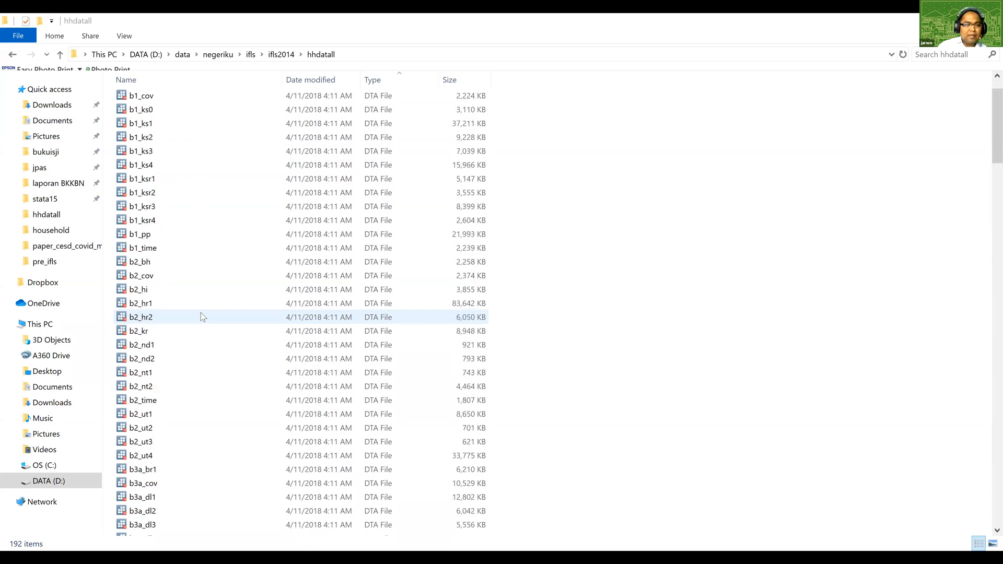
scroll(200, 312, "up", 1)
scroll(186, 253, "down", 12)
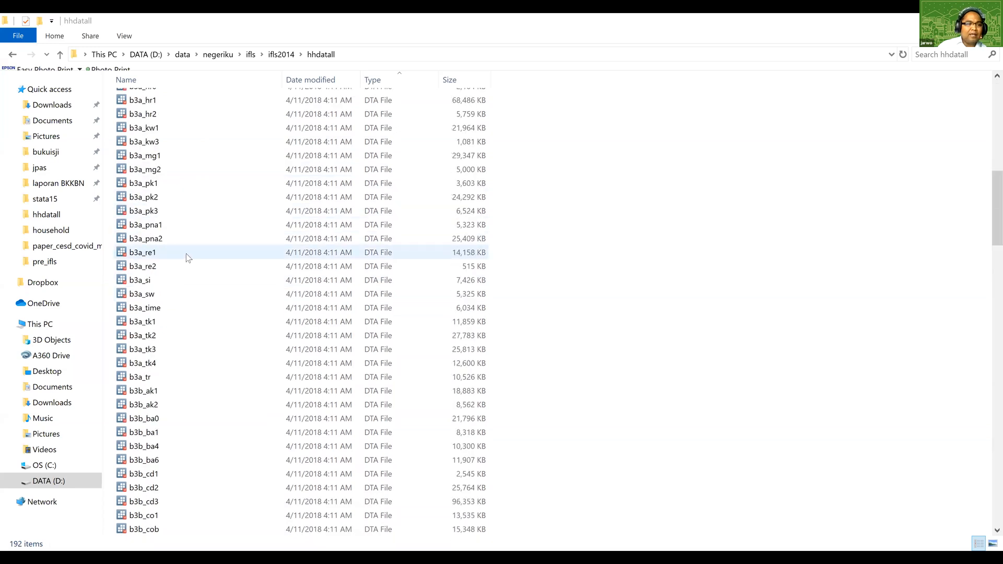
scroll(186, 256, "down", 18)
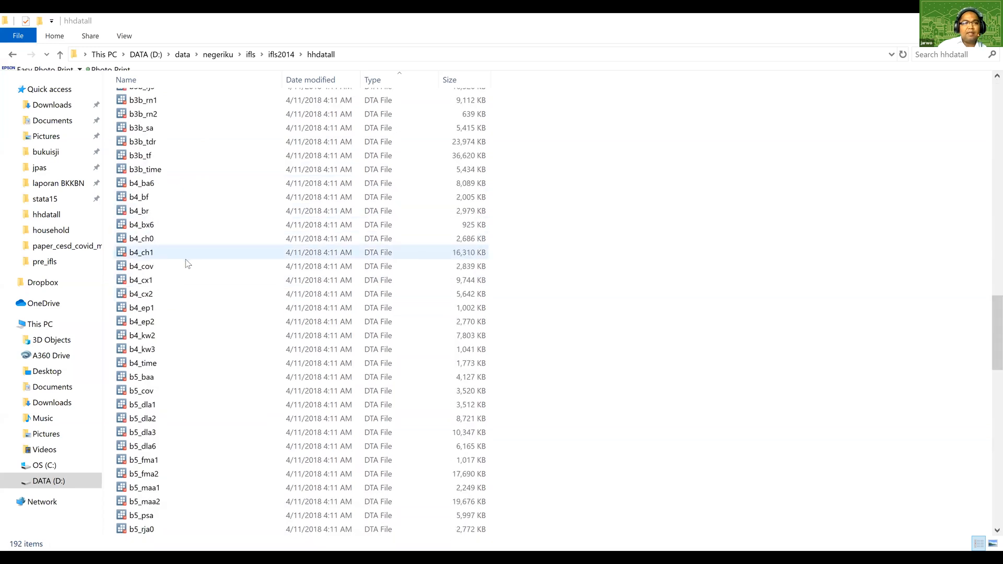
scroll(186, 259, "down", 7)
scroll(186, 259, "up", 20)
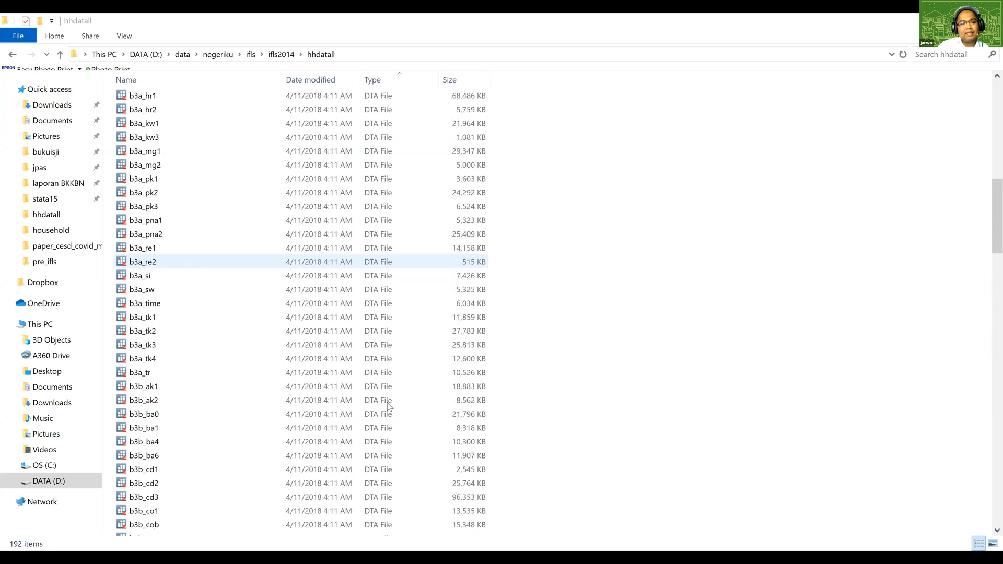
scroll(388, 406, "up", 4)
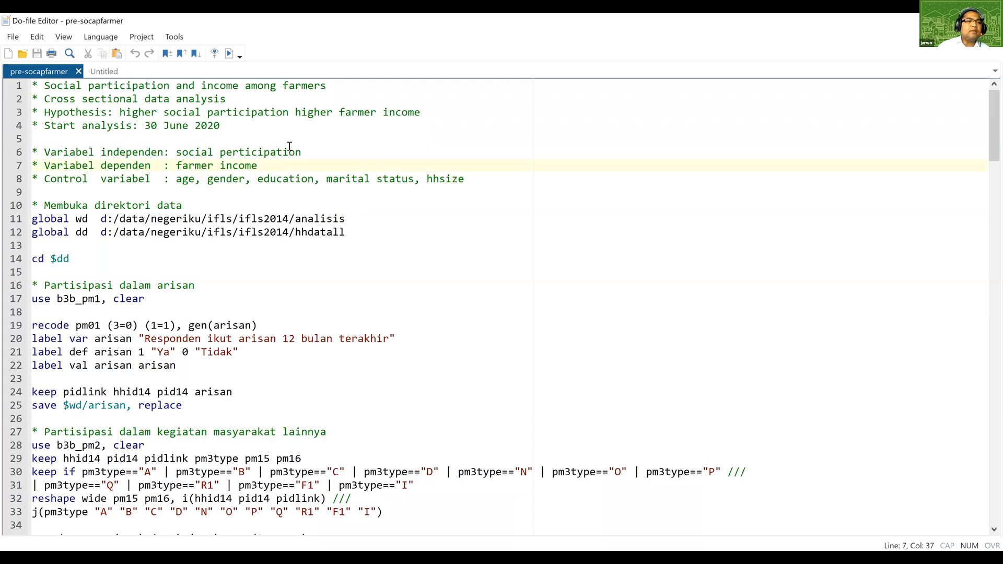
Switch to the pre-socapfarmer do-file and examine the analisis and hhdatall folder names in the global wd and dd paths.
left_click(259, 164)
scroll(143, 144, "down", 2)
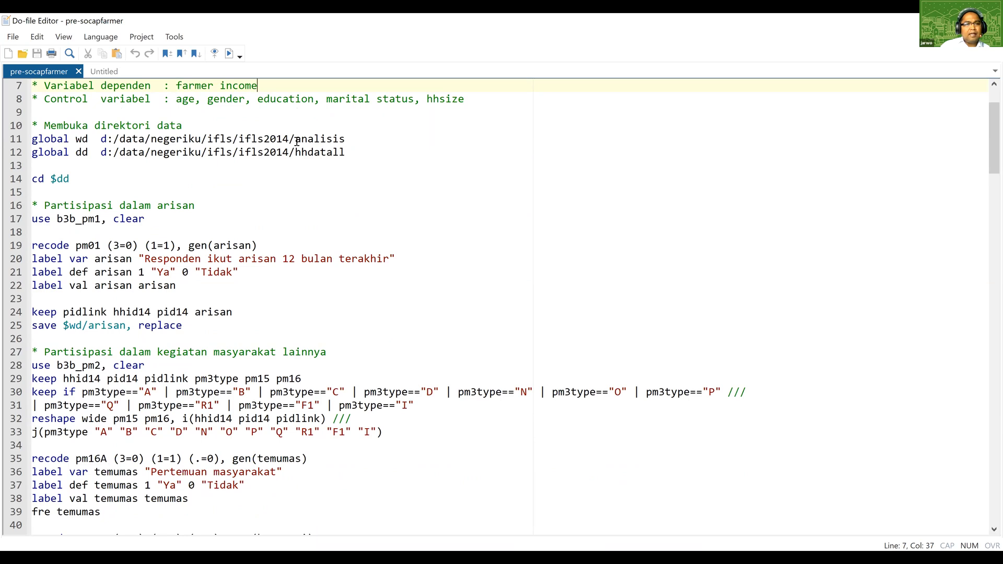
double_click(343, 135)
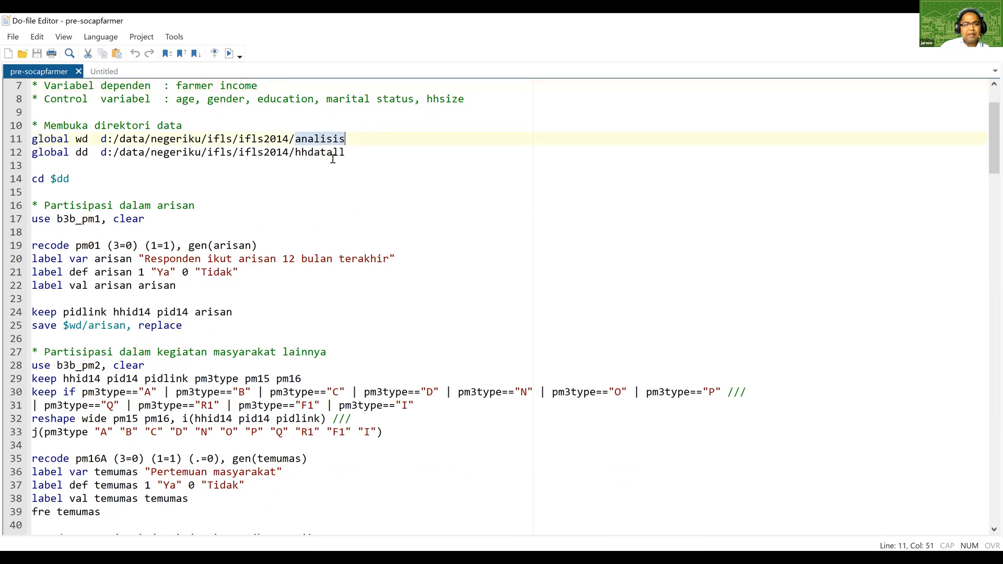
left_click(253, 163)
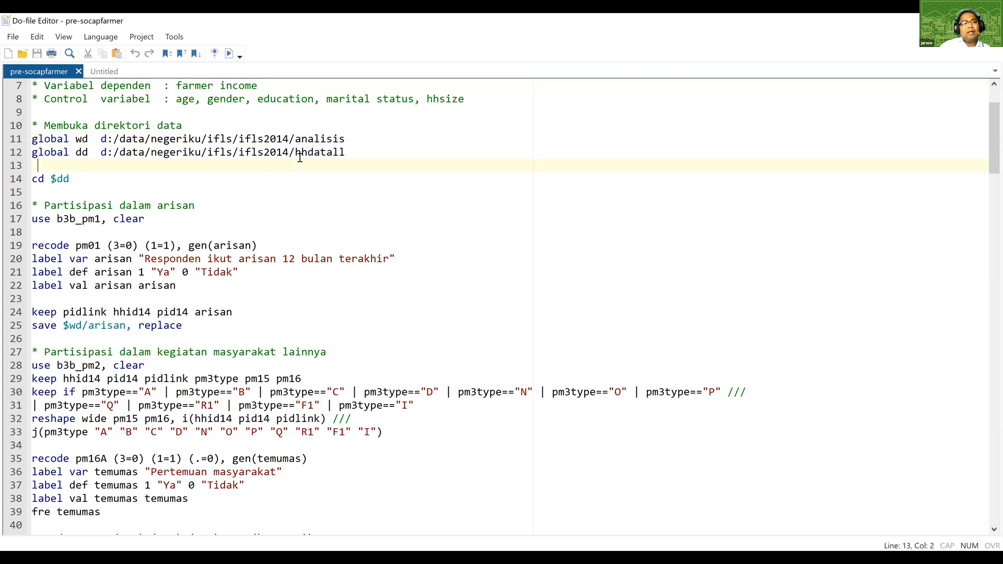
left_click_drag(293, 152, 345, 153)
left_click(337, 169)
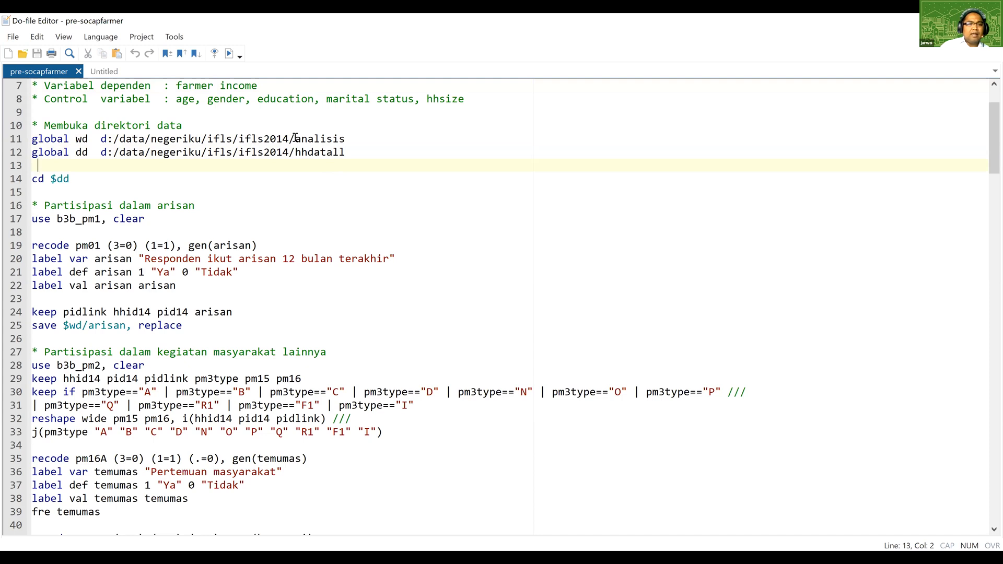
left_click(295, 557)
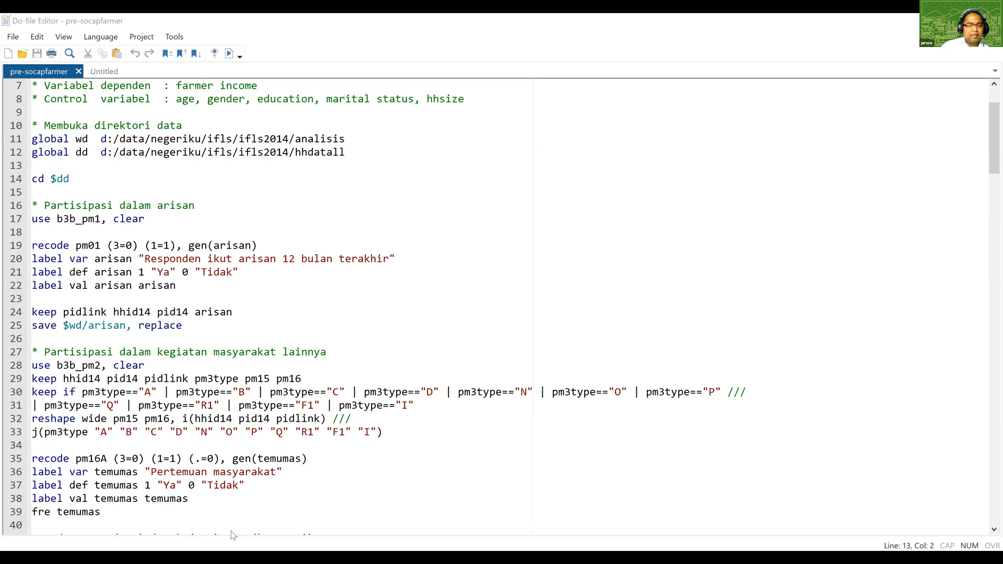
key("alt+Tab")
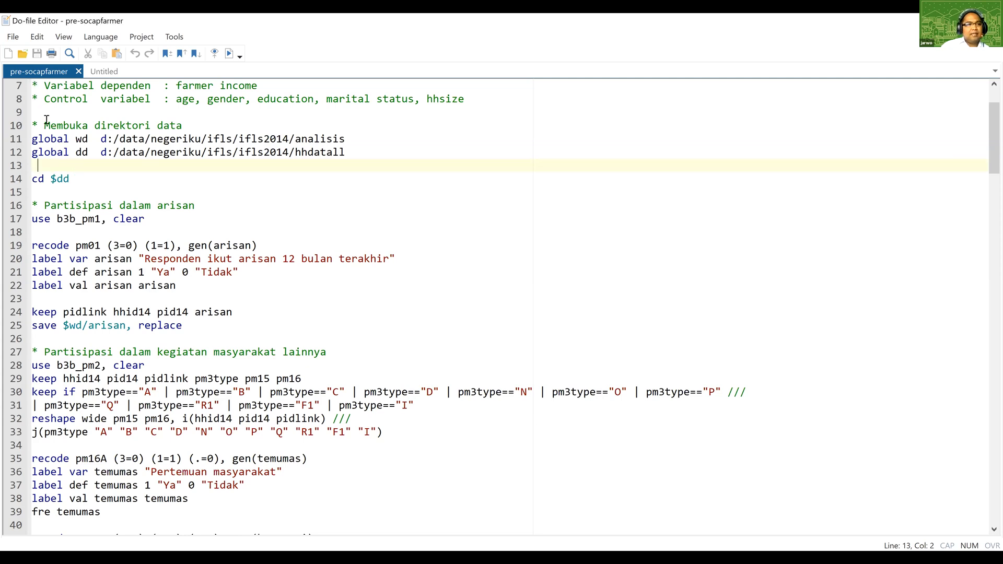
Highlight lines 1 to 13 of the do-file to review the header comments and the directory globals.
scroll(42, 126, "up", 2)
left_click_drag(35, 85, 121, 262)
left_click_drag(214, 244, 214, 244)
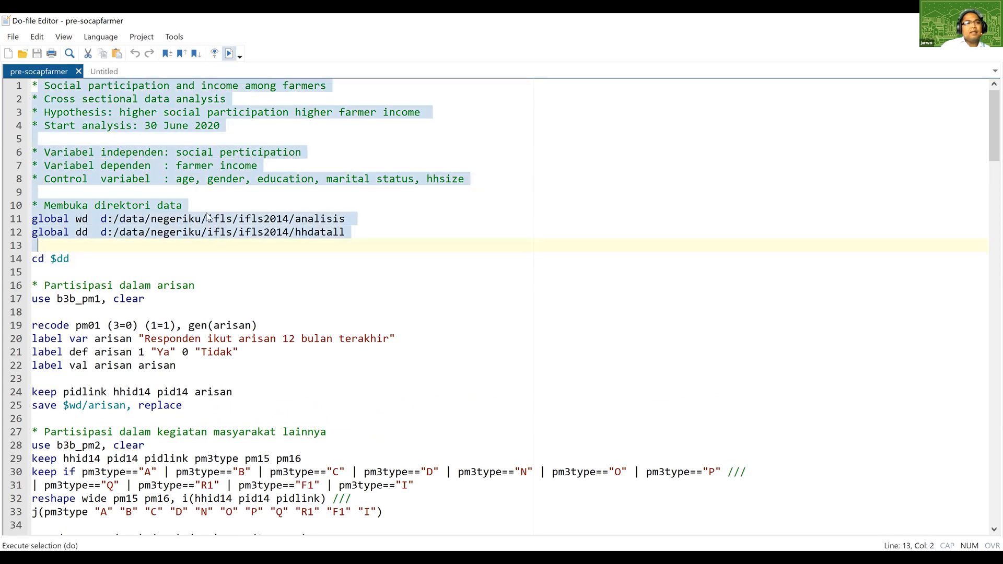
left_click(204, 254)
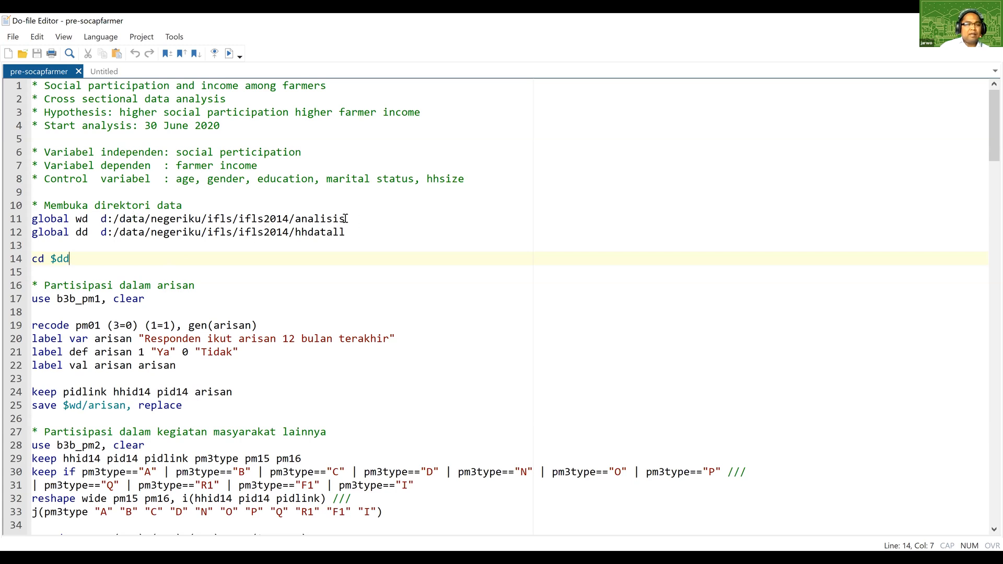
Switch to File Explorer and navigate from the DATA (D:) drive through data, negeriku and ifls into the ifls2014 folder.
left_click(403, 435)
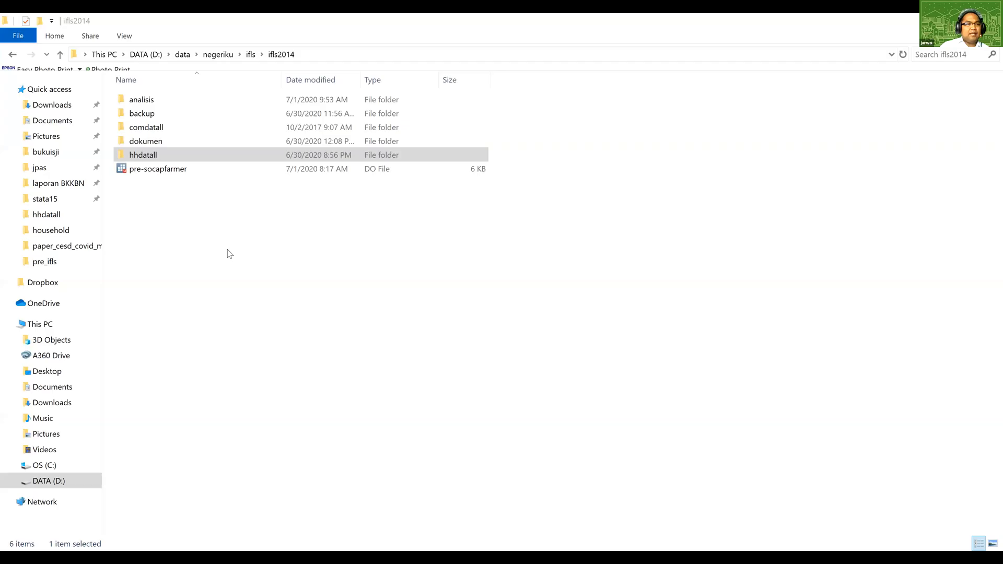
left_click(229, 254)
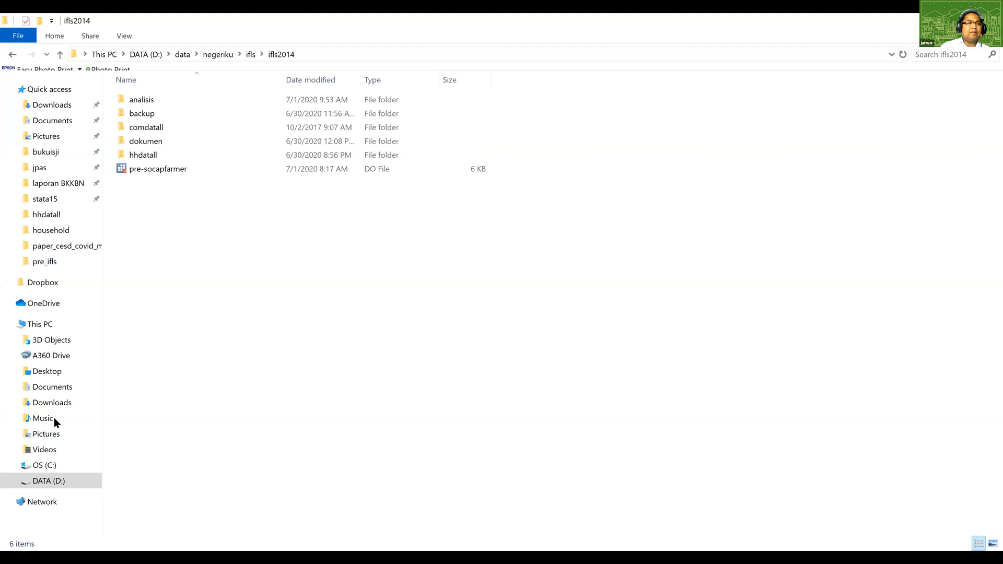
left_click(54, 481)
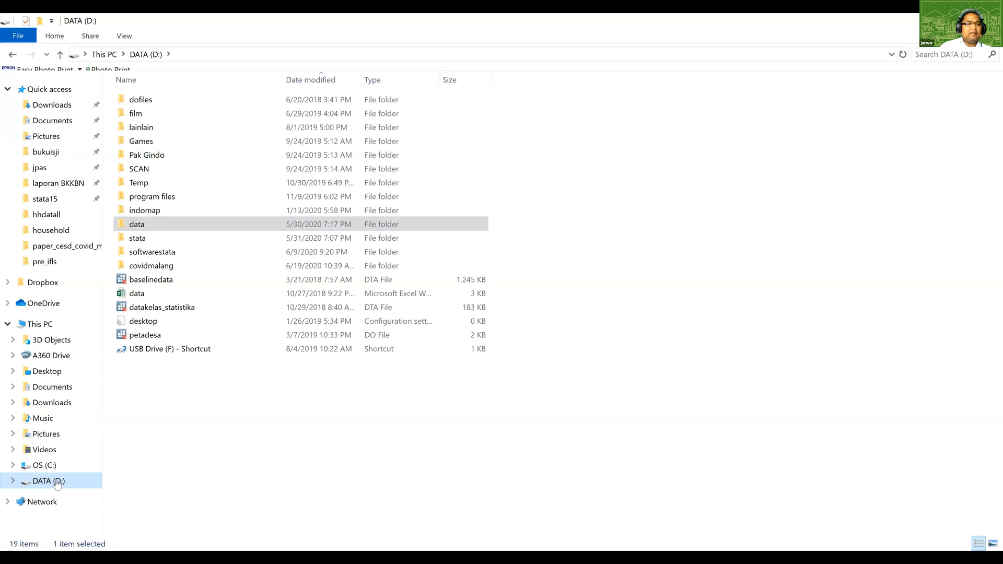
left_click(154, 225)
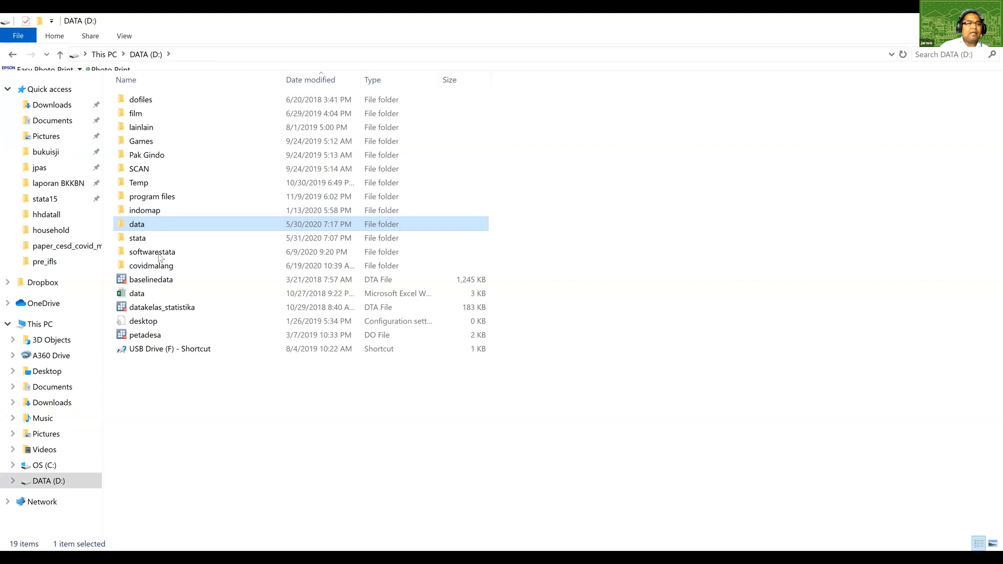
key("Return")
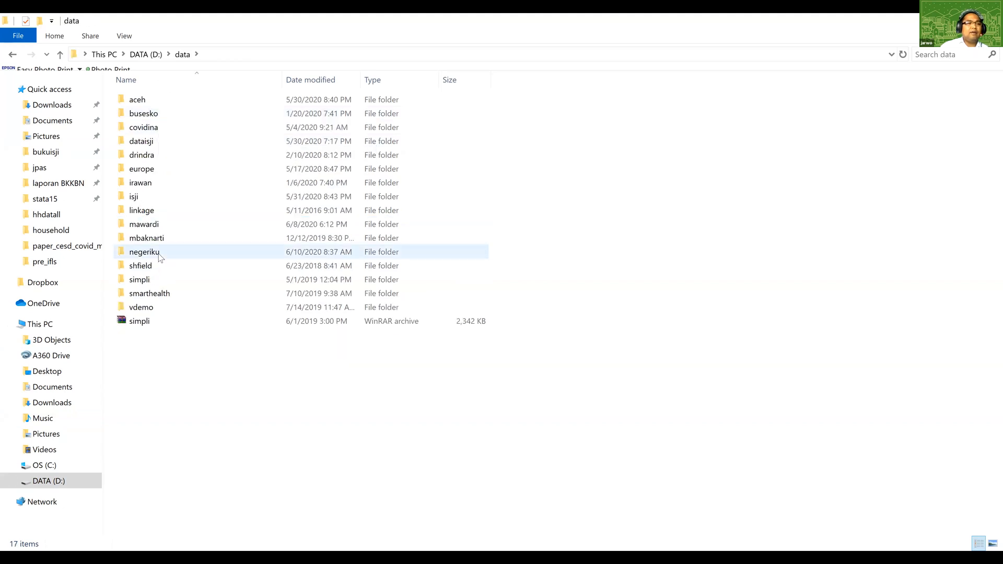
double_click(160, 255)
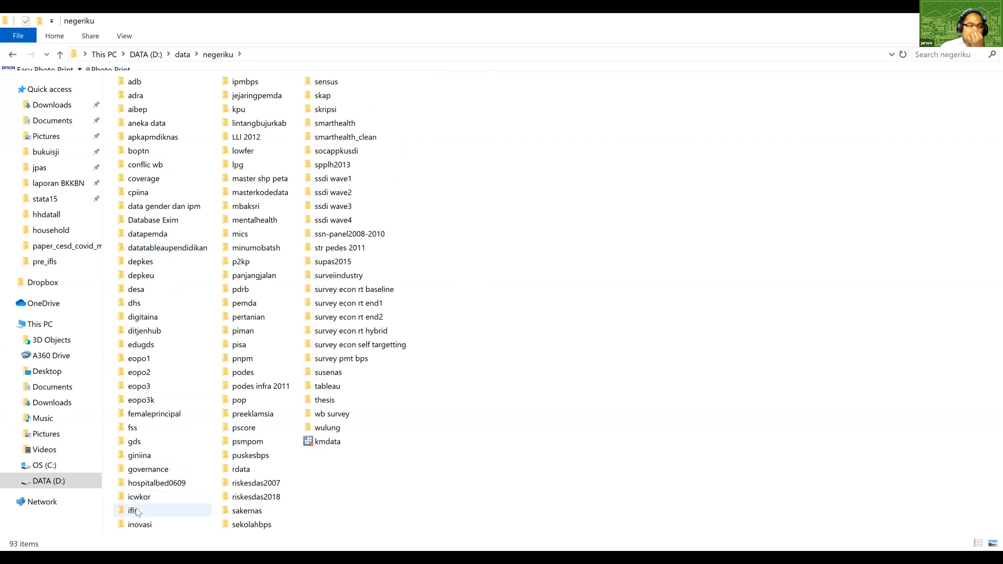
double_click(135, 511)
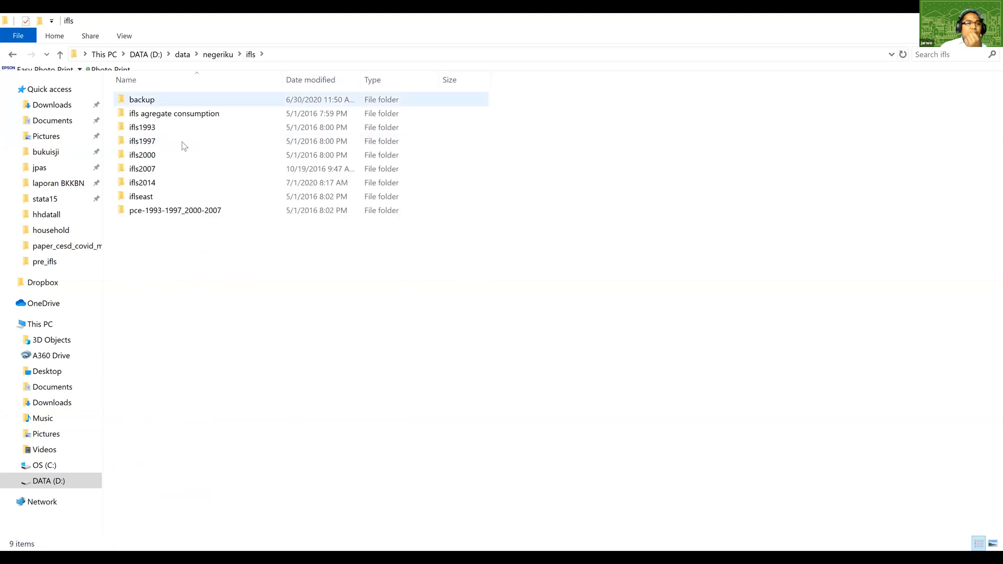
double_click(142, 183)
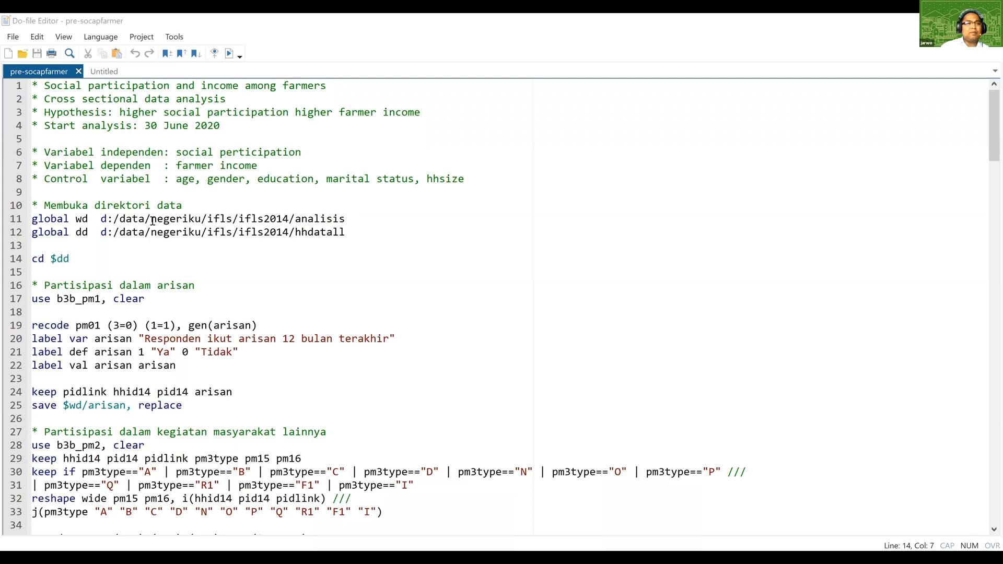
Remove the negeriku folder from the global wd and dd paths on lines 11 and 12.
left_click_drag(152, 220, 207, 221)
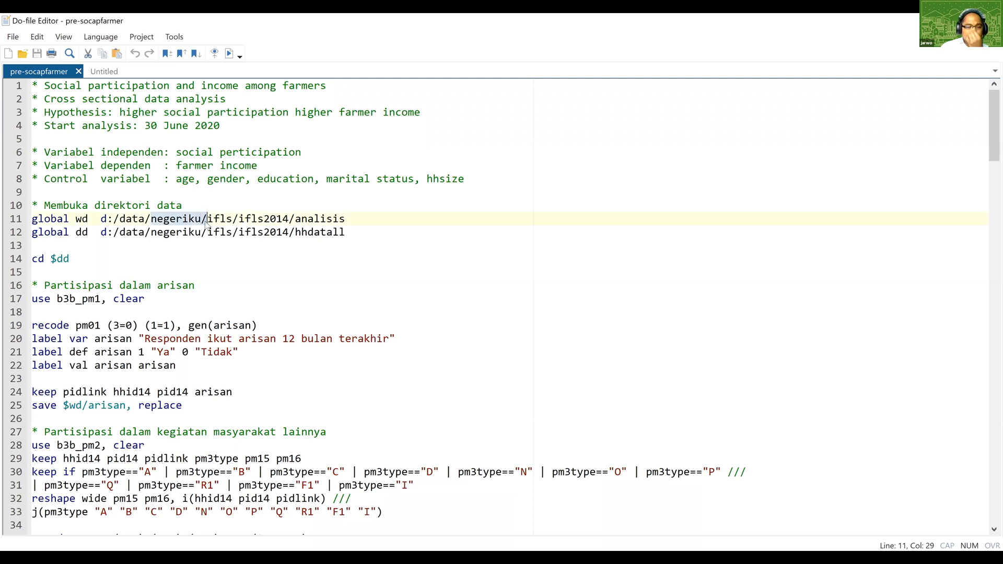
key("Delete")
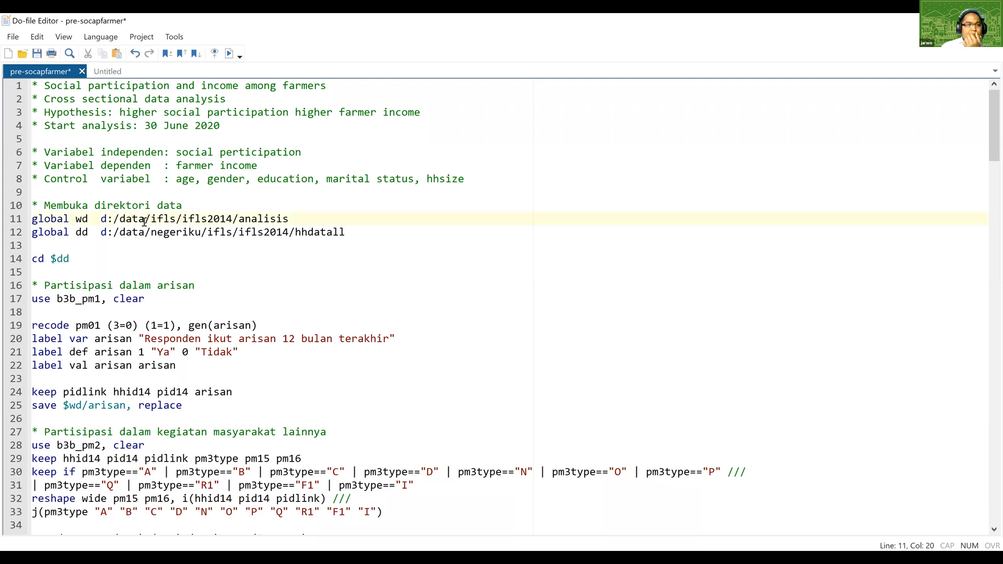
key("Down")
key("shift+Right")
key("shift+Right")
key("shift+Right")
key("shift+Right")
key("shift+Right")
key("shift+Right")
key("shift+Right")
key("shift+Right")
key("shift+Right")
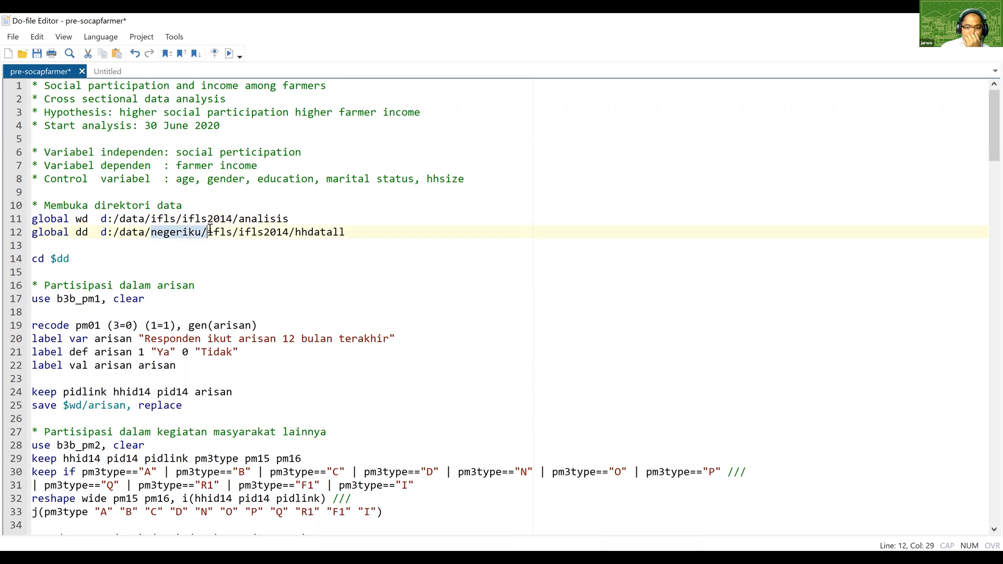
key("Delete")
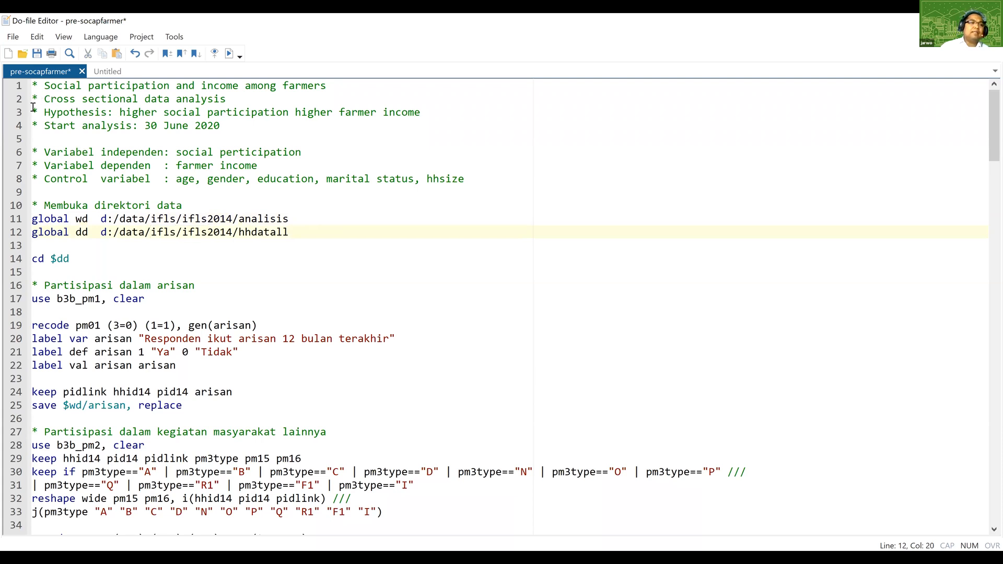
Run lines 1 to 12 with the globals under d:/data/ifls/ifls2014 and check the output in the Stata results window.
left_click_drag(33, 86, 293, 232)
left_click(229, 53)
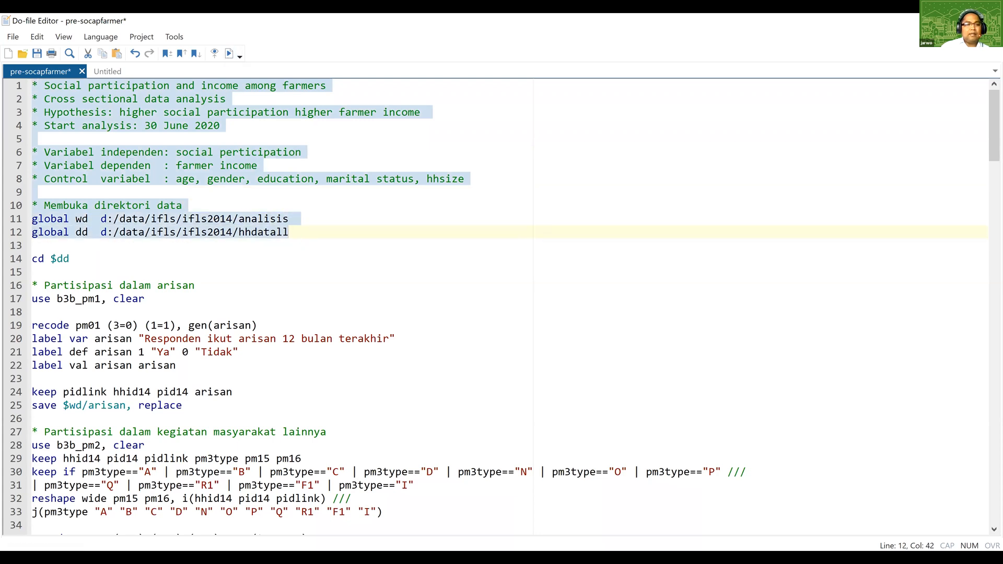
left_click(316, 507)
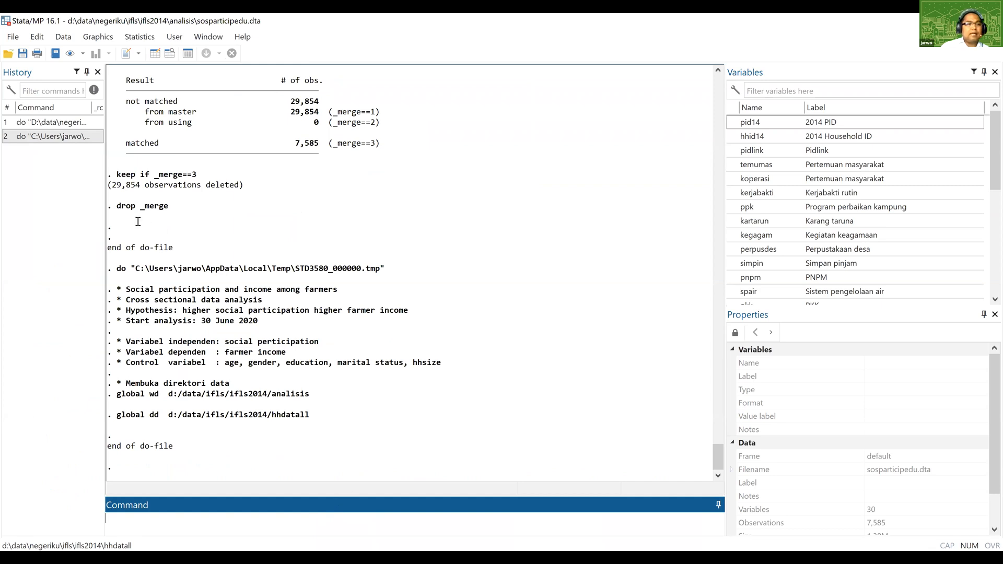
Switch back to the do-file and remove the data folder from both global paths, leaving d:/ifls/ifls2014.
key("alt+Tab")
left_click_drag(120, 220, 152, 219)
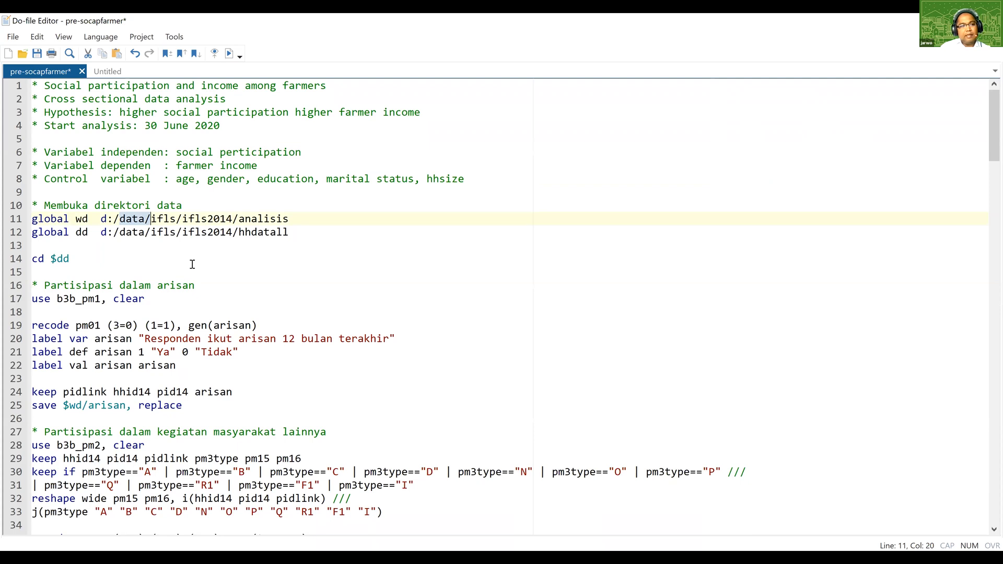
key("Delete")
left_click_drag(120, 232, 132, 232)
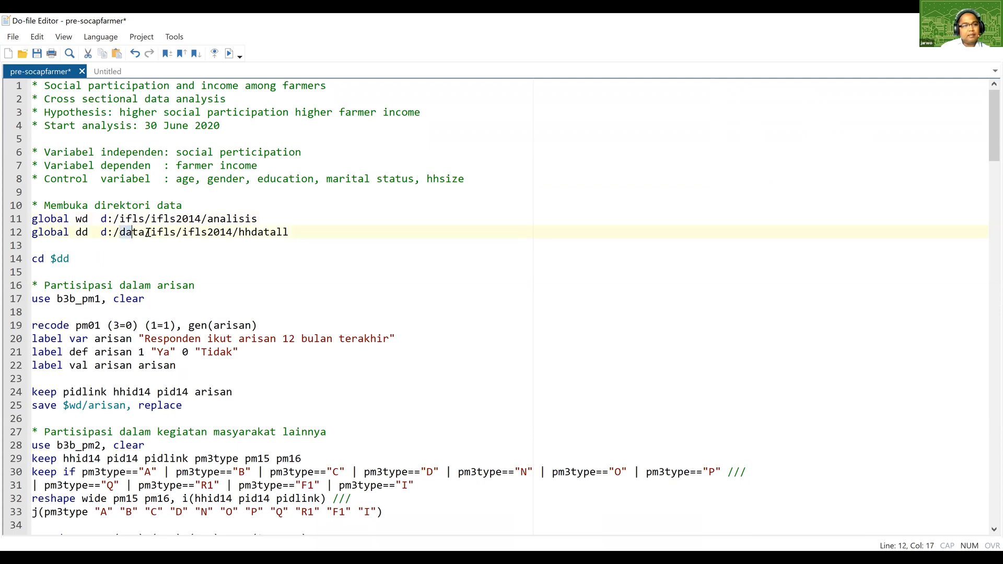
key("Delete")
key("Delete")
key("Delete")
key("Delete")
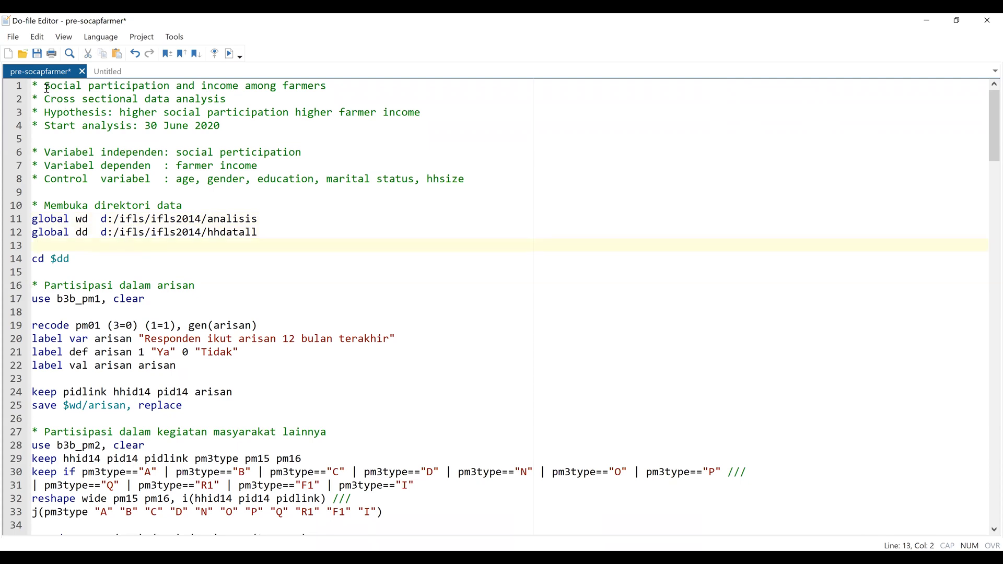
Run lines 1 to 12 with the globals under d:/ifls/ifls2014 and check the output in the Stata results window.
left_click_drag(32, 86, 56, 112)
left_click_drag(122, 184, 273, 234)
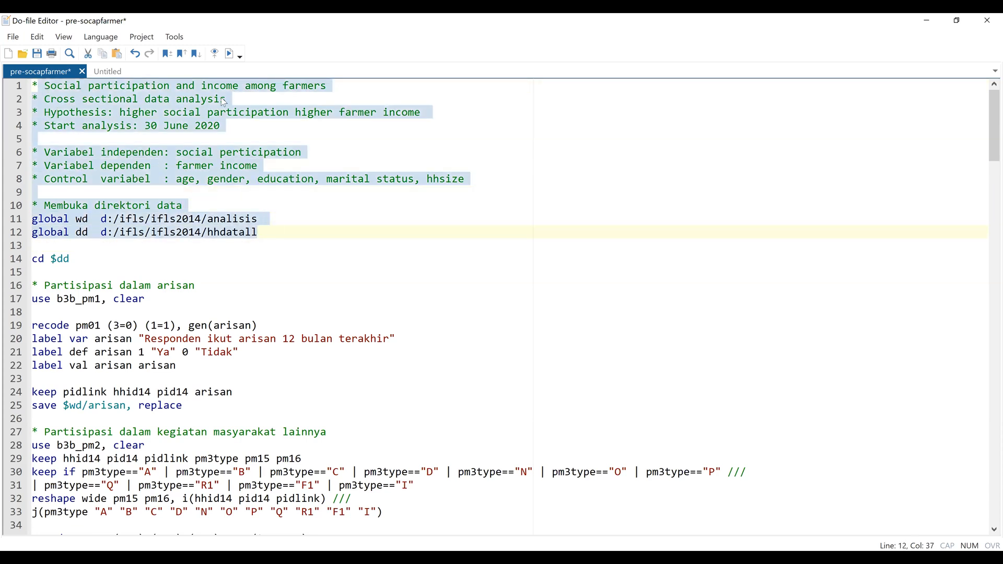
left_click(230, 54)
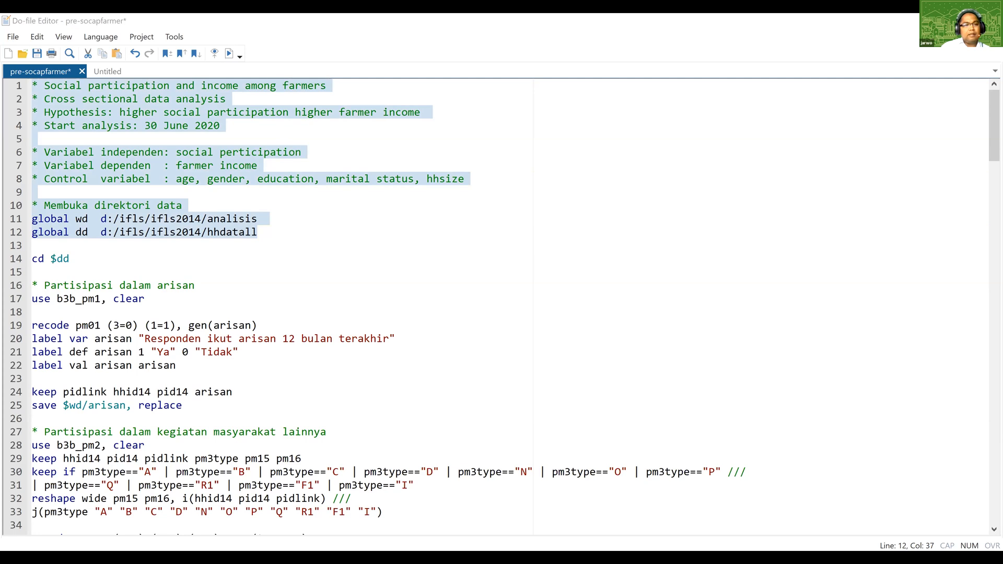
left_click(378, 447)
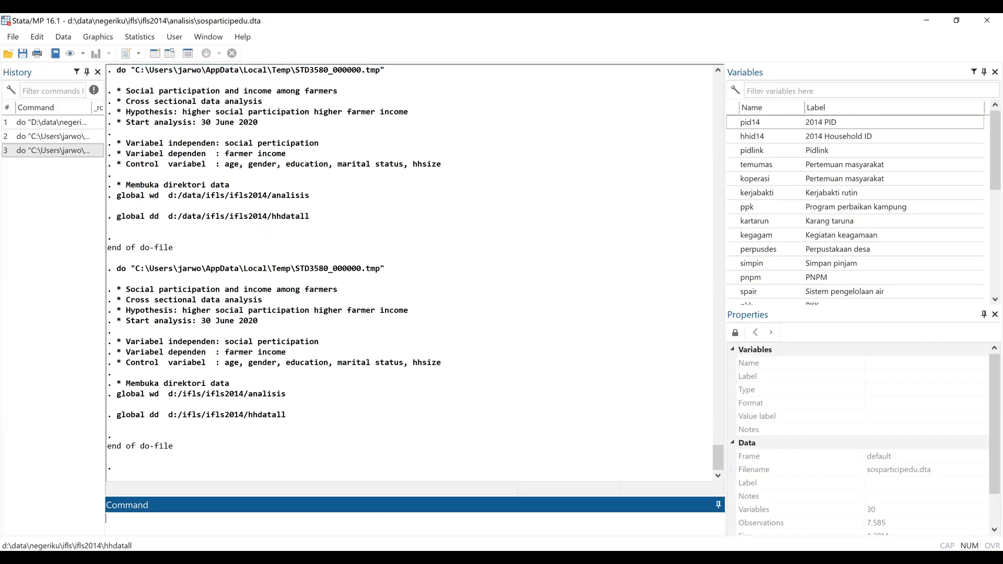
left_click(377, 557)
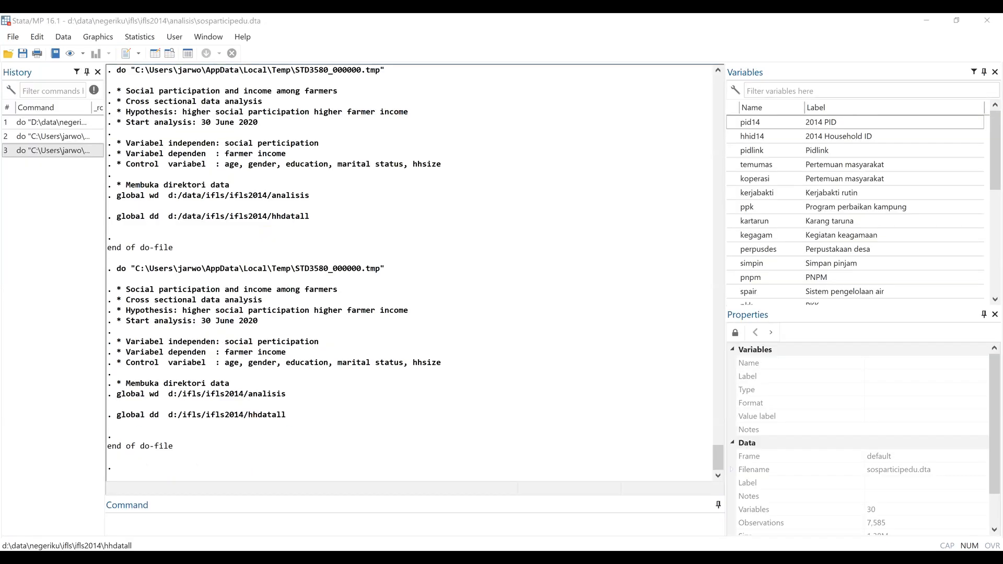
Return to the do-file and run lines 1 to 17, including cd $dd and use b3b_pm1.
key("alt+Tab")
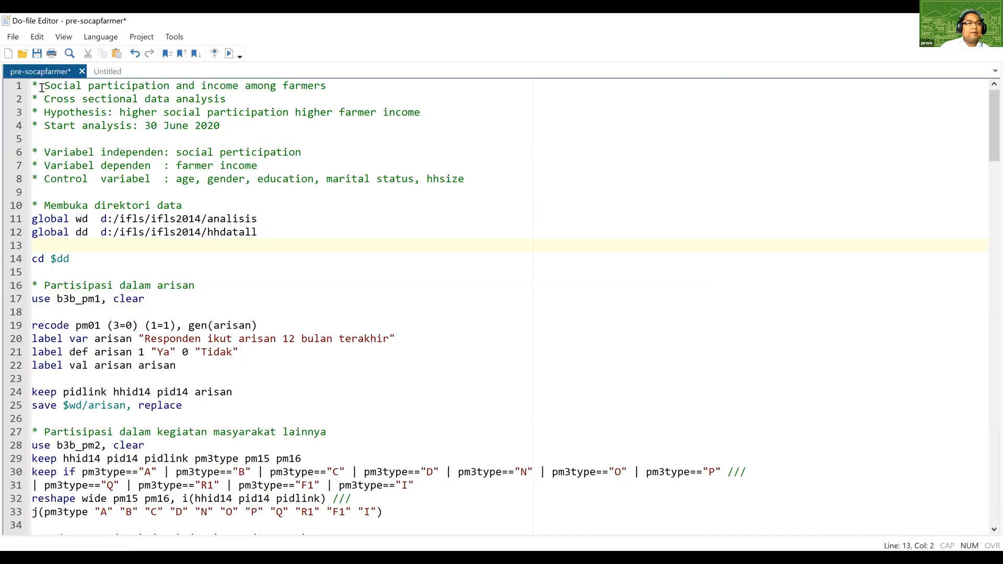
left_click_drag(34, 84, 166, 297)
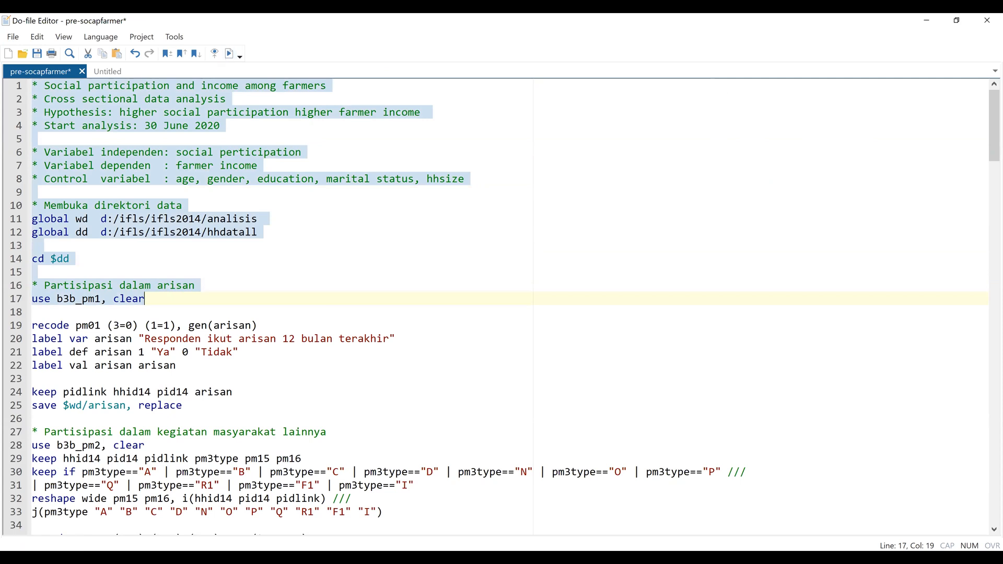
key("ctrl+d")
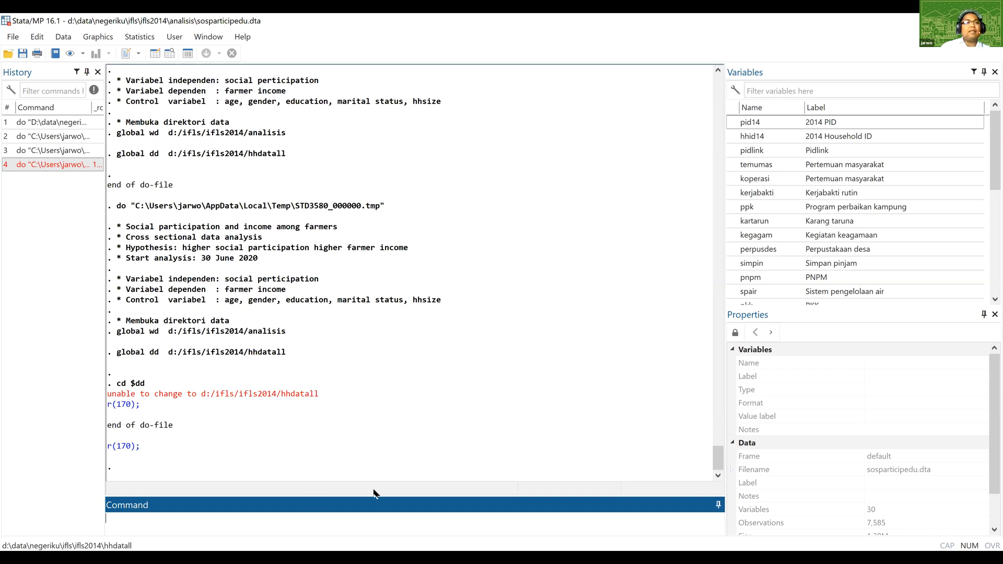
Switch to the do-file and undo the folder deletions in the global wd and dd paths.
key("alt+Tab")
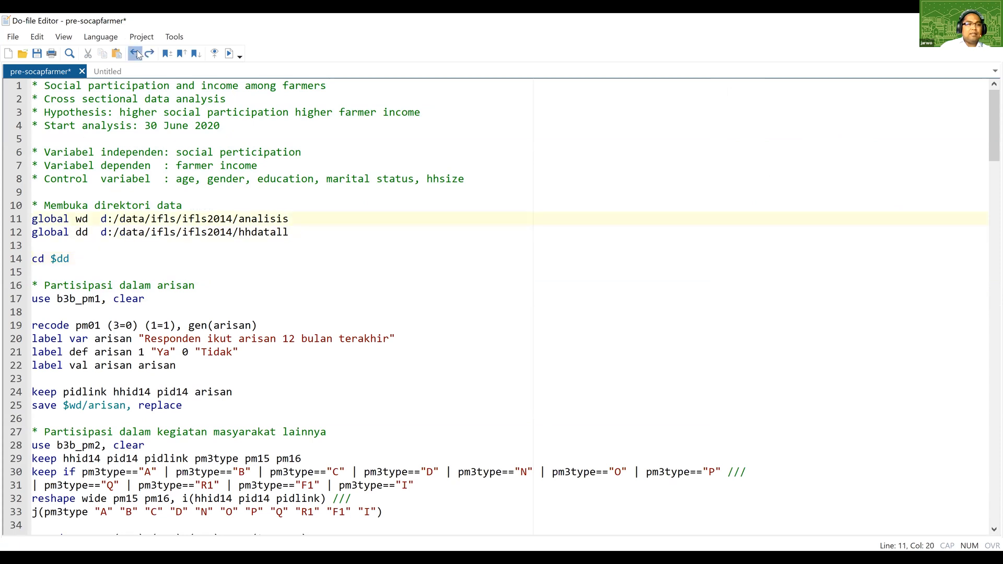
left_click(135, 53)
left_click(136, 53)
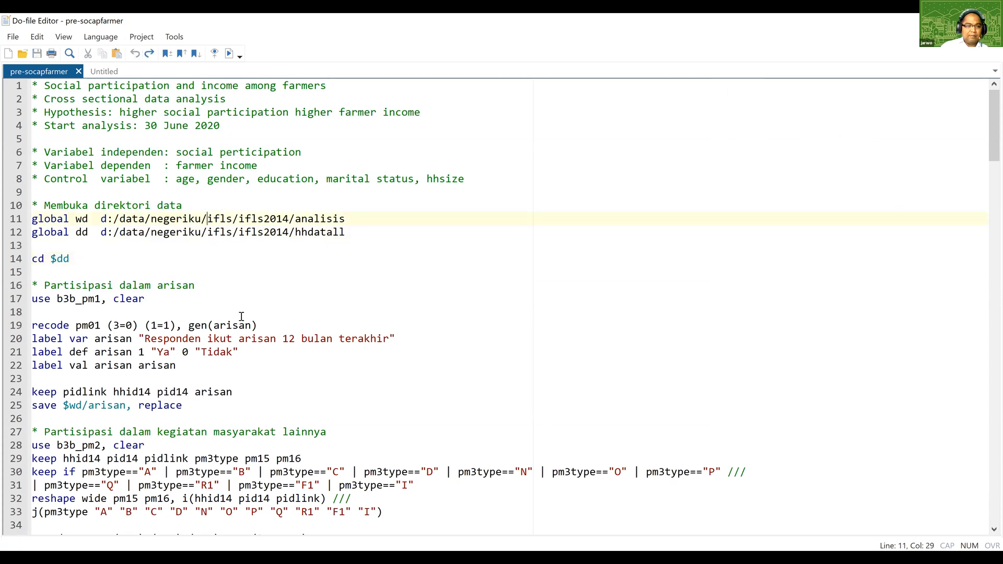
Run lines 1 to 17 with the d:/data/negeriku/ifls/ifls2014 globals to load b3b_pm1, and view the results in Stata.
key("ctrl+Home")
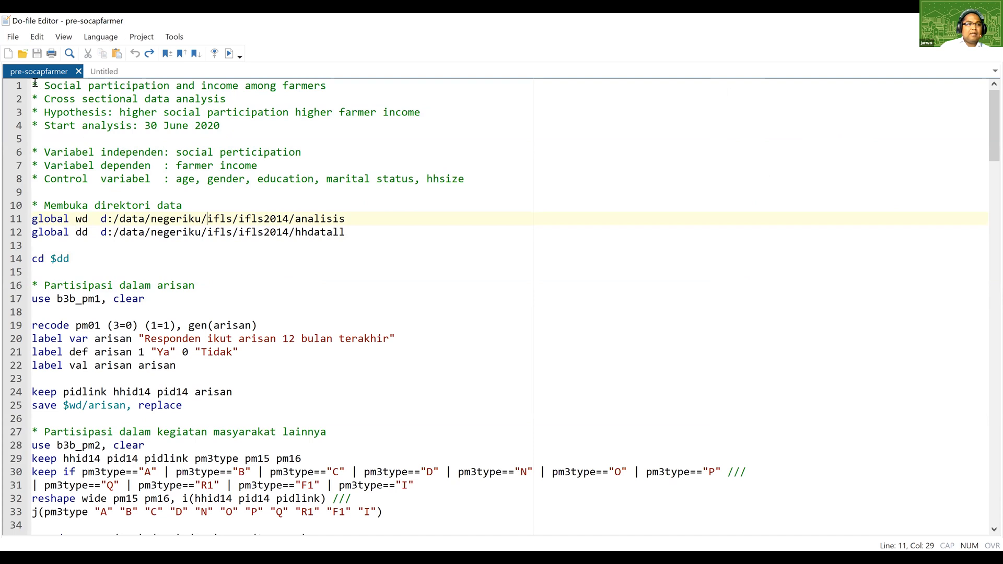
key("shift+Down")
key("shift+Down")
key("shift+Down")
key("shift+Down")
key("shift+Down")
key("shift+Down")
key("shift+Down")
key("shift+Down")
key("shift+Down")
key("shift+Down")
key("shift+Down")
key("shift+Down")
key("shift+Down")
key("shift+Down")
key("shift+Down")
key("shift+Down")
key("shift+End")
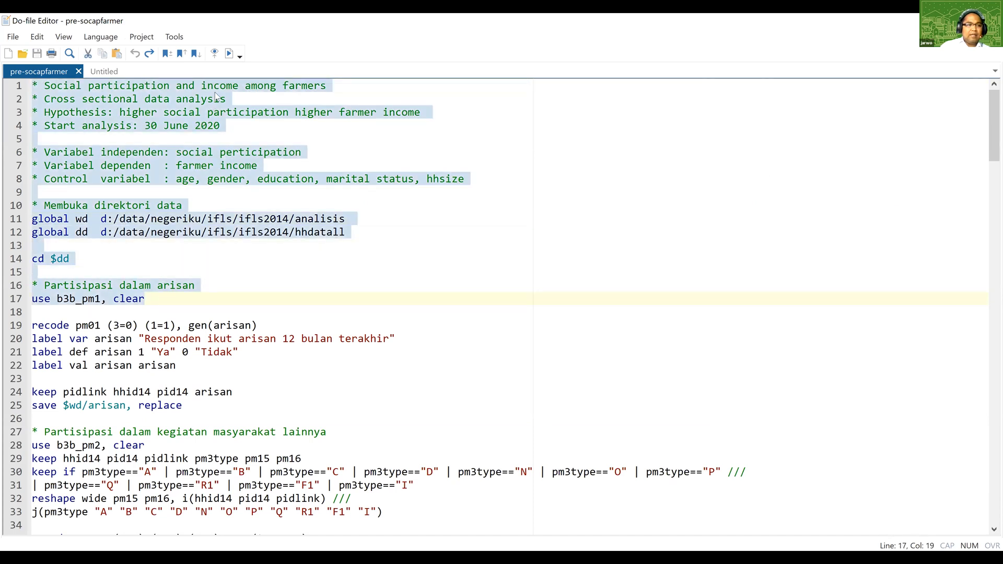
left_click(228, 54)
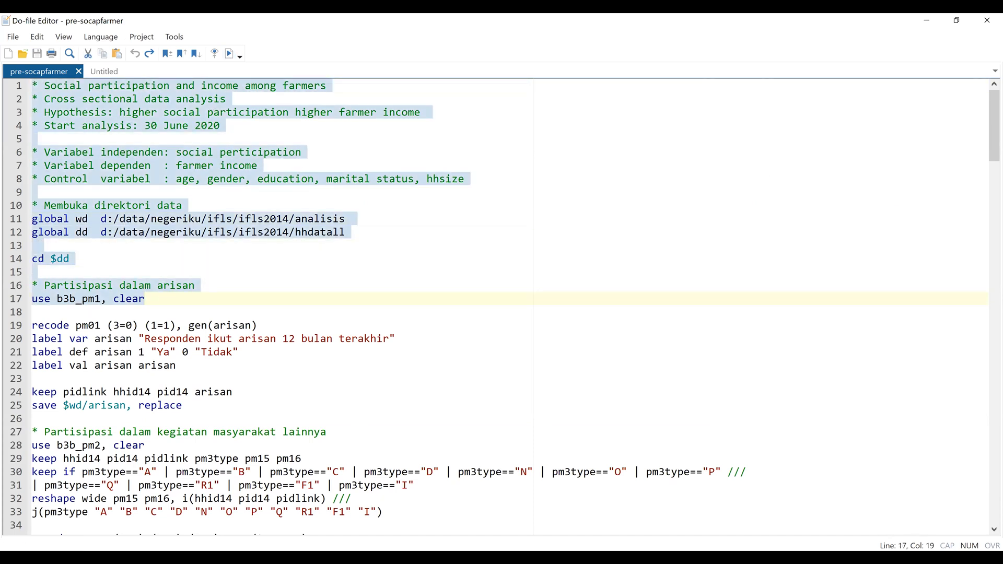
left_click(379, 557)
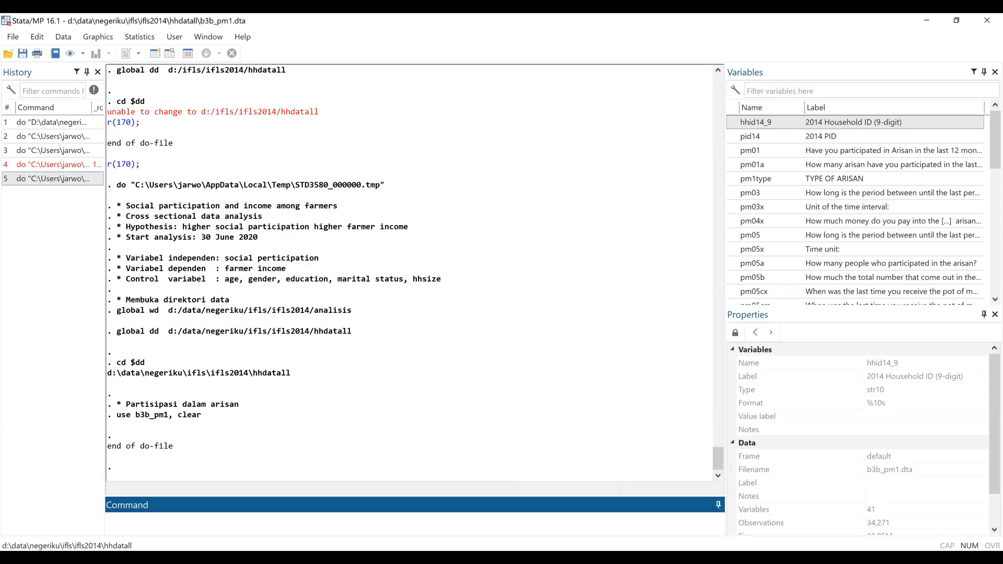
Change the data folder to "data 1" in both global paths of the do-file and run lines 1 to 17.
key("alt+Tab")
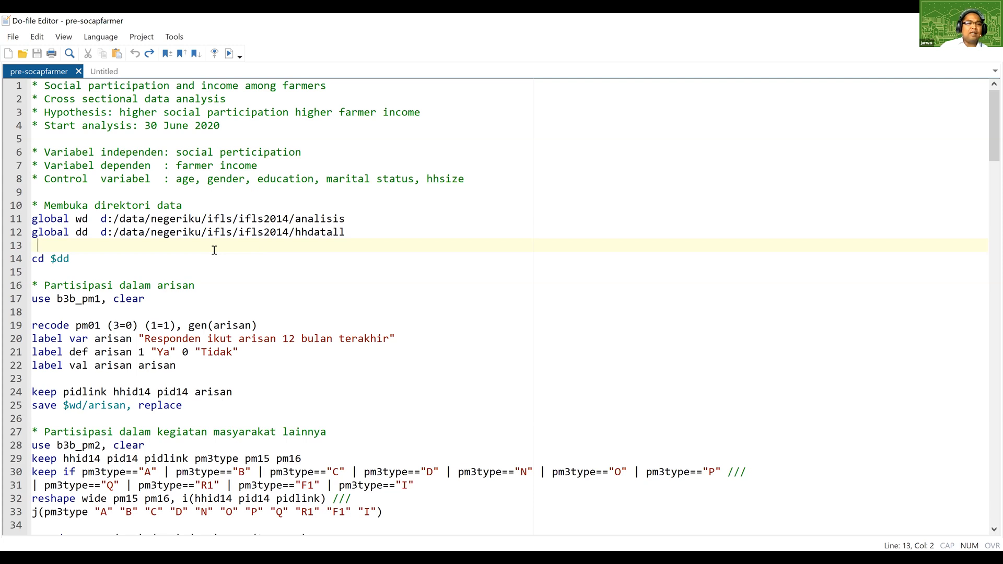
left_click(144, 219)
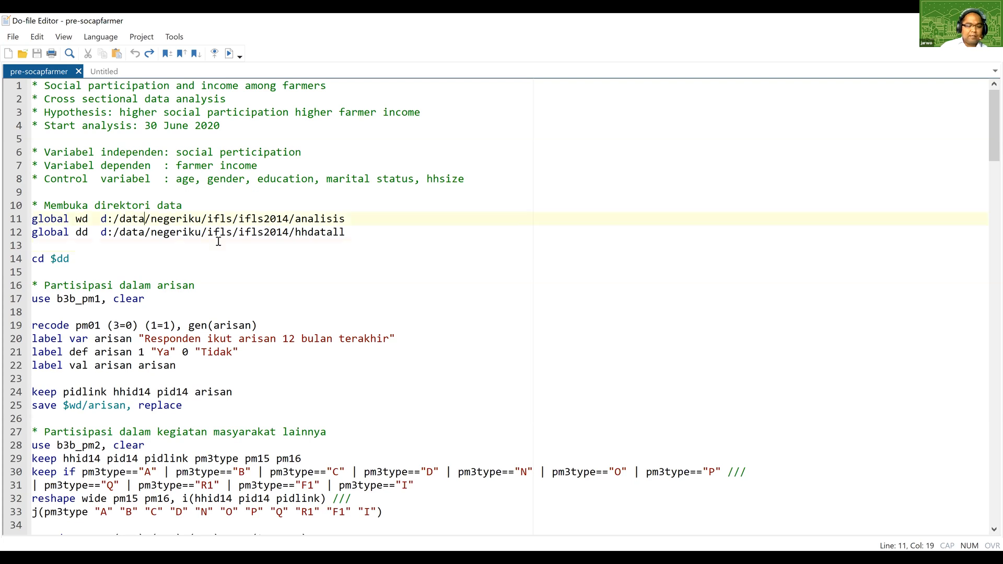
type("1")
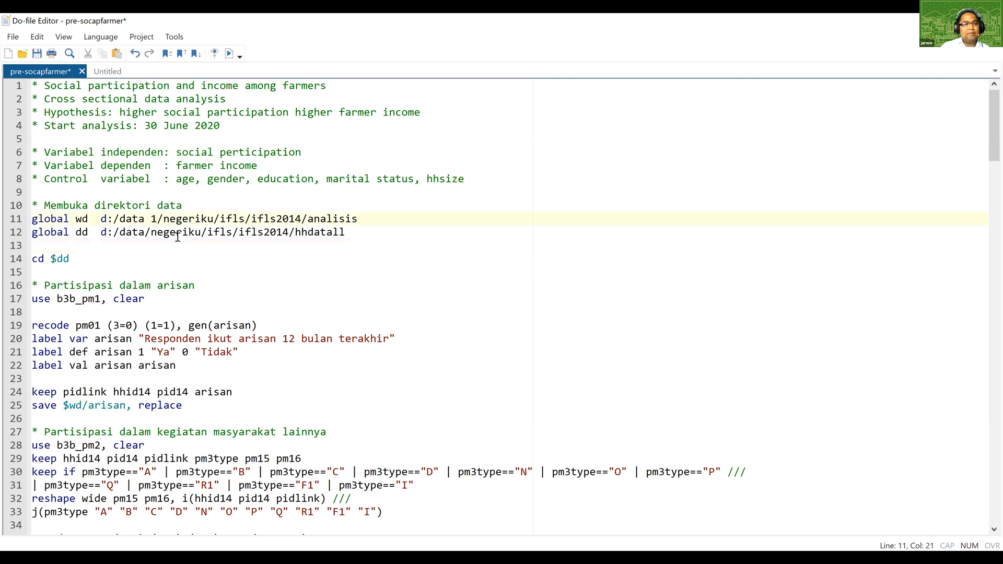
left_click(143, 232)
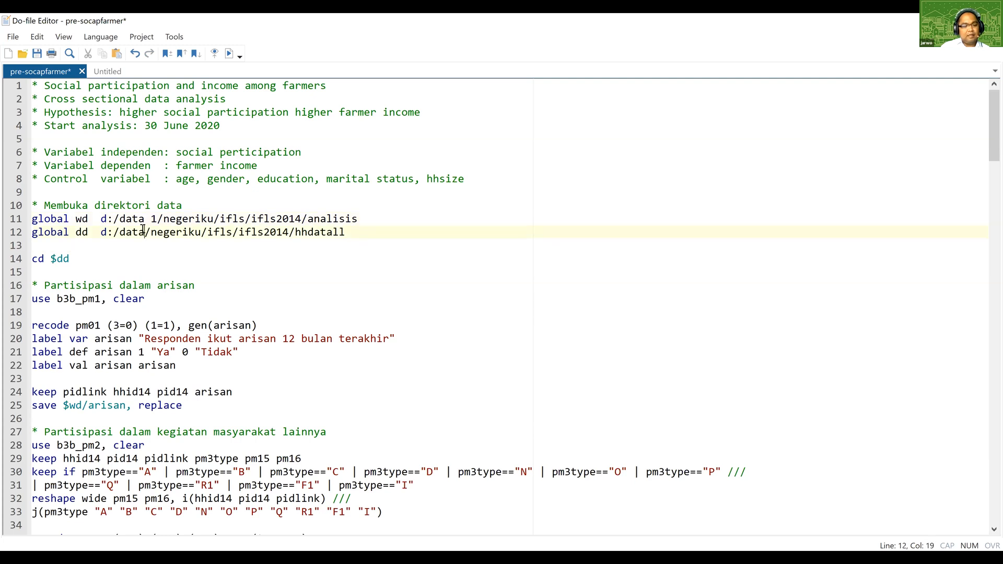
type("1")
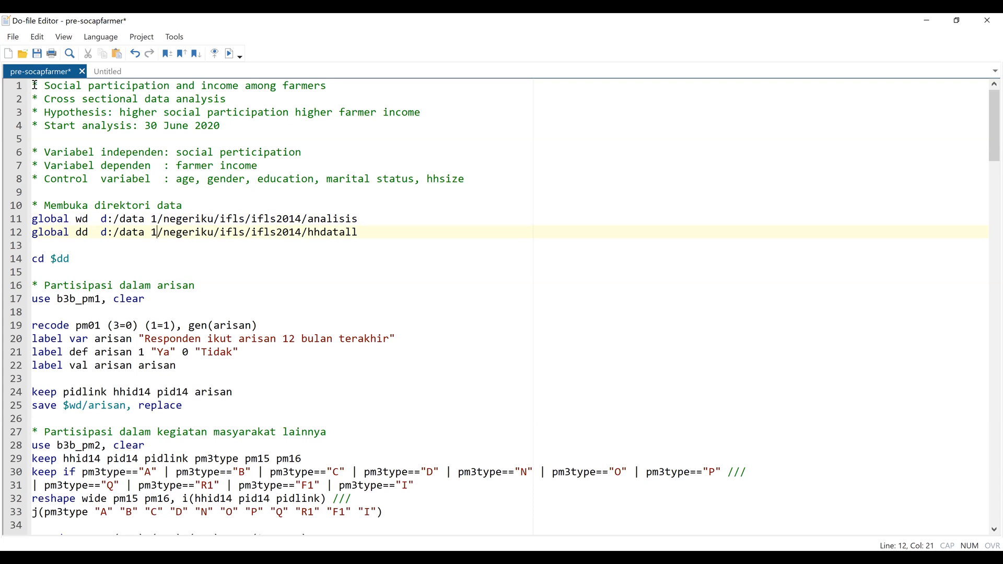
left_click_drag(33, 86, 173, 300)
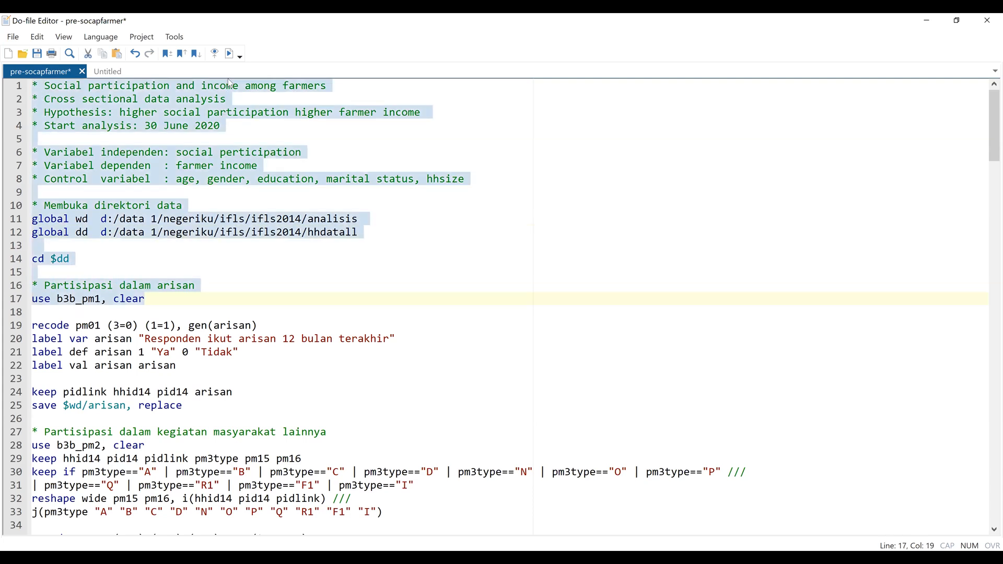
left_click(235, 62)
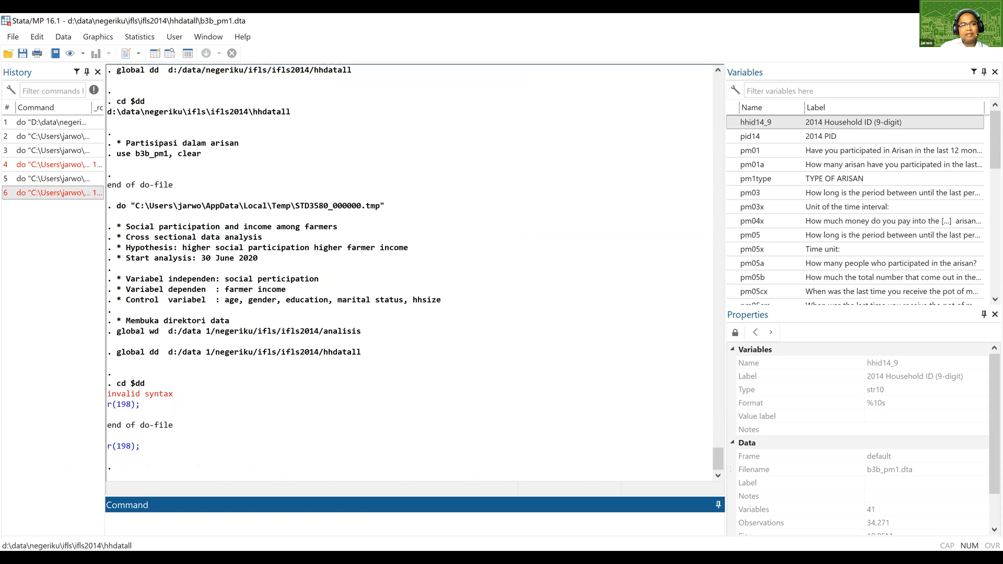
Switch back to the do-file and change "data 1" back to "data" in the global wd and dd paths.
key("alt+Tab")
left_click(161, 219)
key("Down")
key("Delete")
key("Delete")
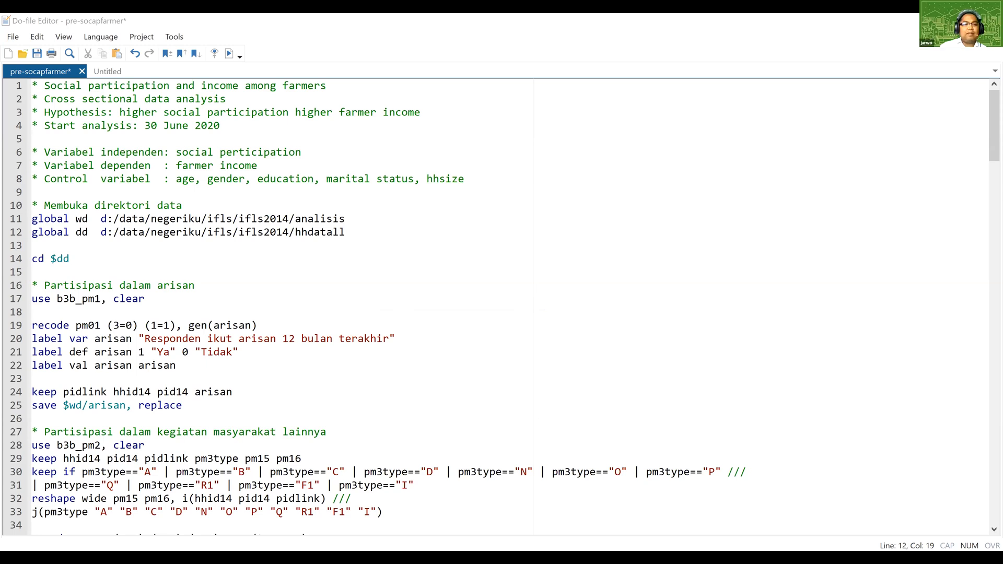
Paste the path D:\data\negeriku\ifls\ifls2014\hhdatall\b1_cov.dta on line 14 and highlight its folder part.
left_click(351, 261)
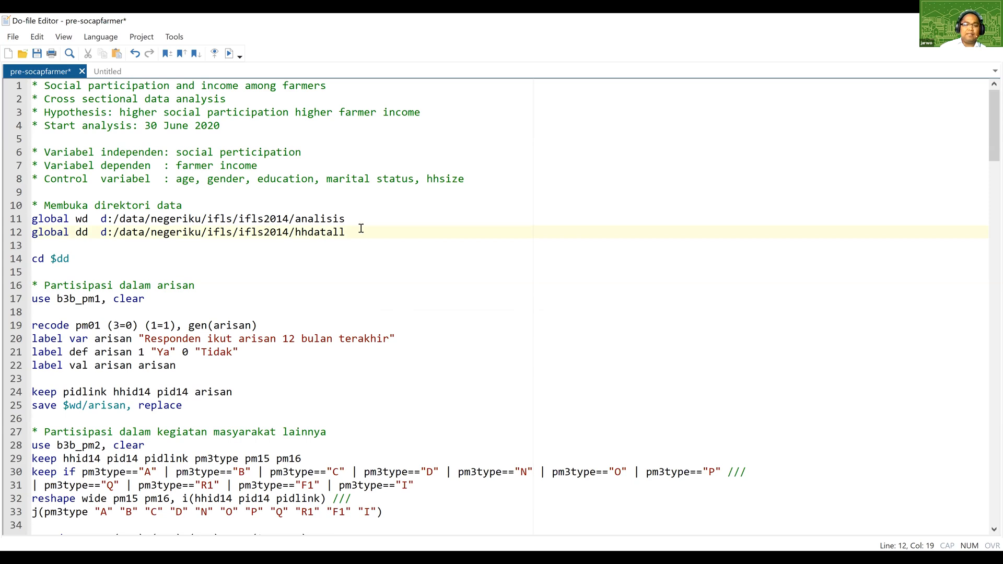
key("Return")
key("Return")
type("D:\\data\\negeriku\\ifls\\ifls2014\\hhdatall\\b1_cov.dta")
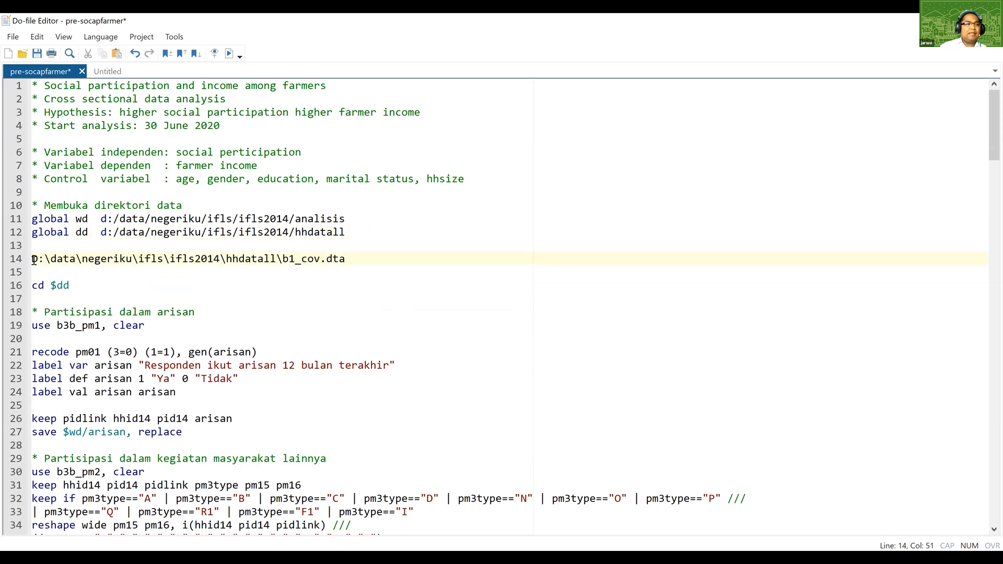
left_click_drag(33, 260, 284, 260)
left_click(311, 296)
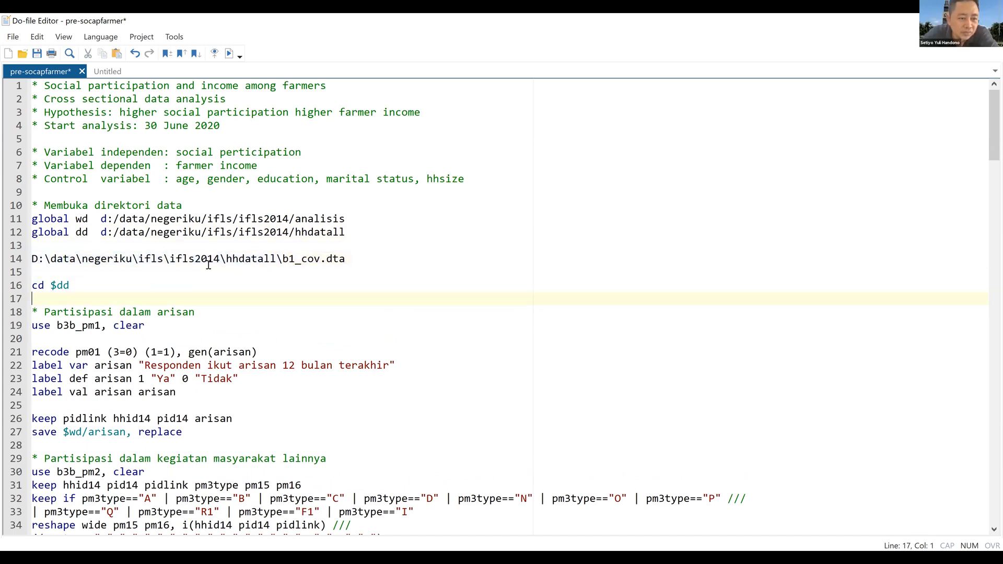
Delete the pasted b1_cov.dta path from line 14 along with one blank line.
left_click(33, 261)
left_click_drag(33, 263, 363, 258)
key("Delete")
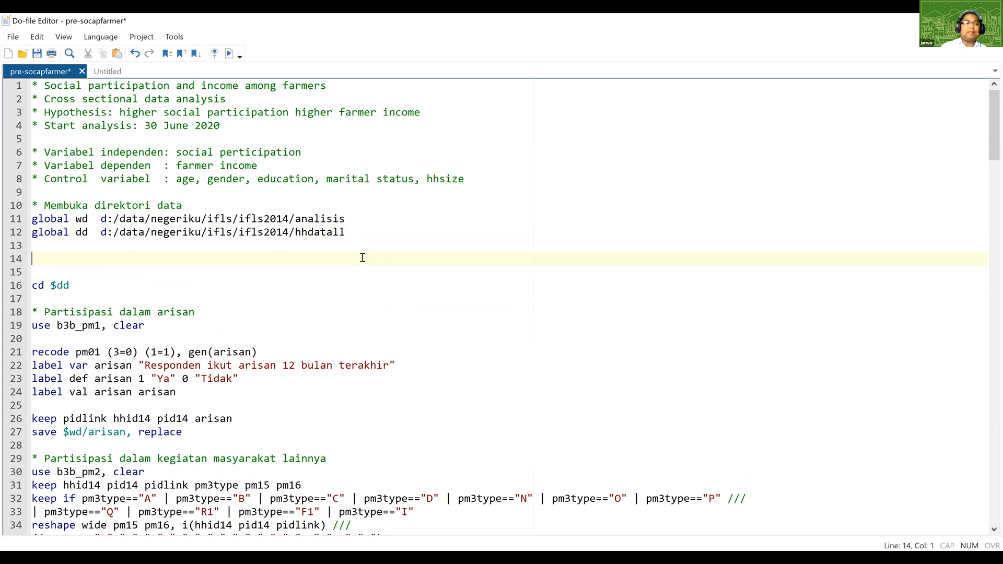
key("Delete")
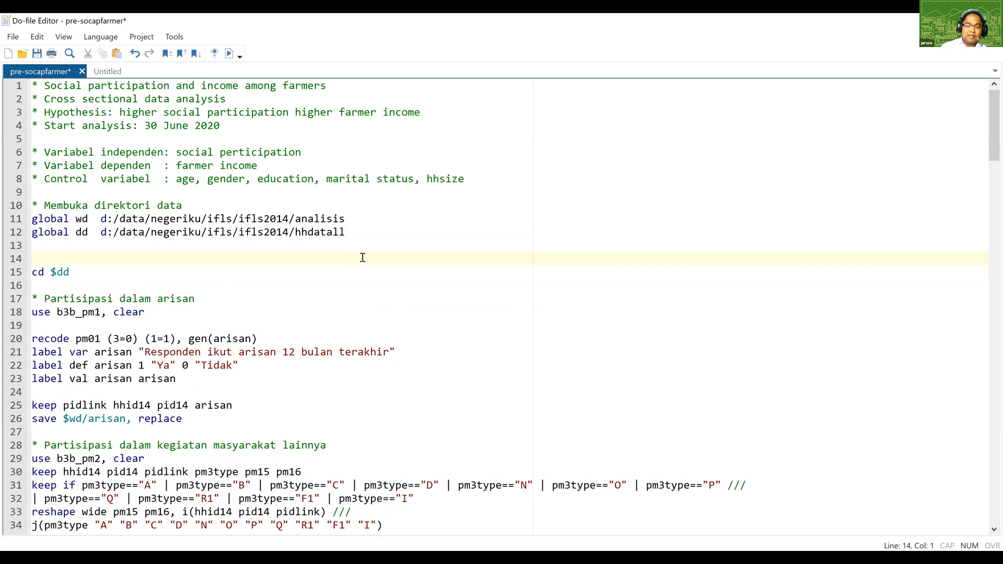
Remove the extra blank line above cd $dd and run lines 1 to 14 of the do-file.
key("BackSpace")
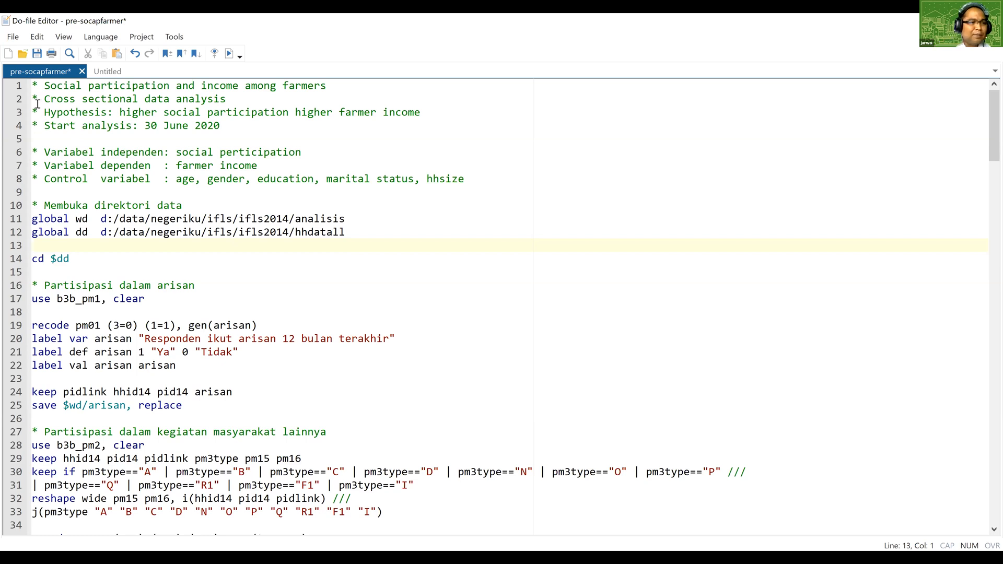
left_click_drag(32, 85, 172, 306)
left_click_drag(173, 306, 204, 269)
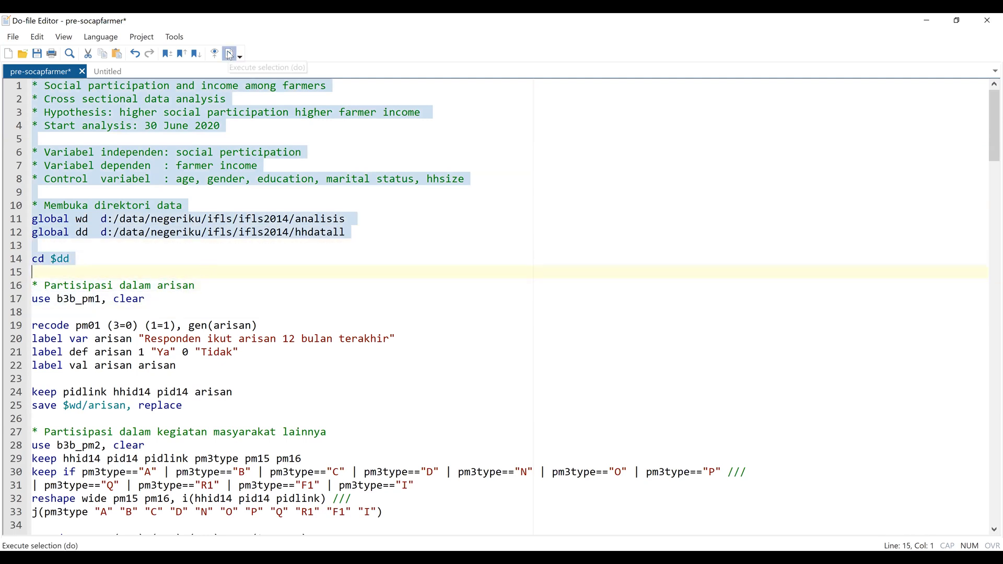
key("shift+Left")
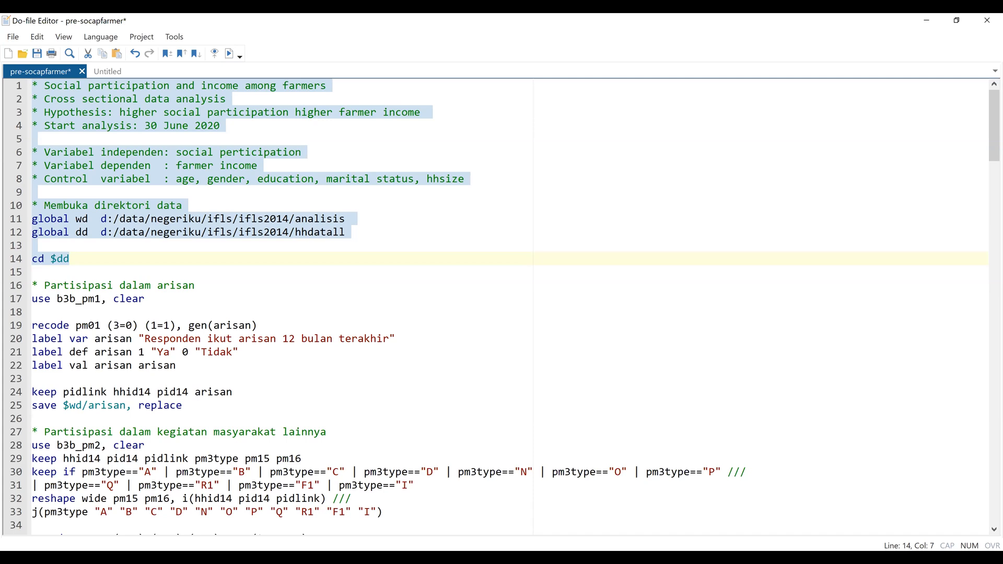
key("ctrl+d")
left_click(414, 455)
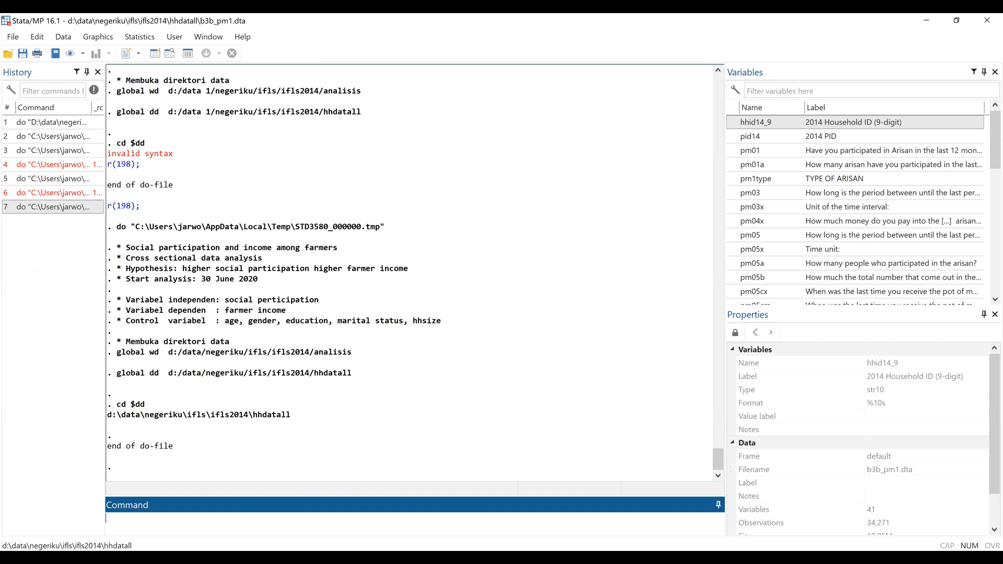
Return to the do-file and rerun lines 1 to 14, which define the wd and dd globals and change directory.
key("alt+Tab")
left_click(187, 272)
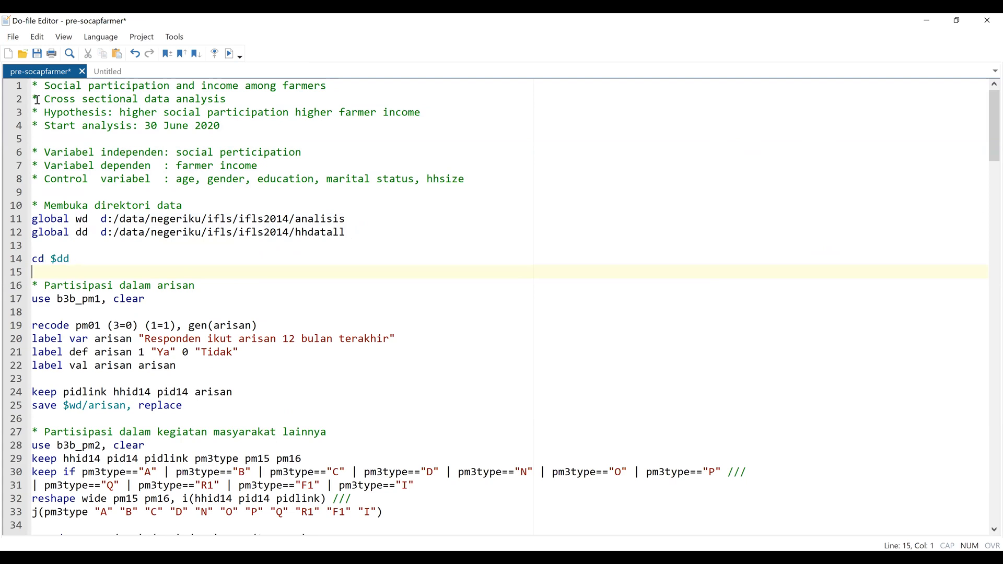
left_click_drag(33, 83, 104, 259)
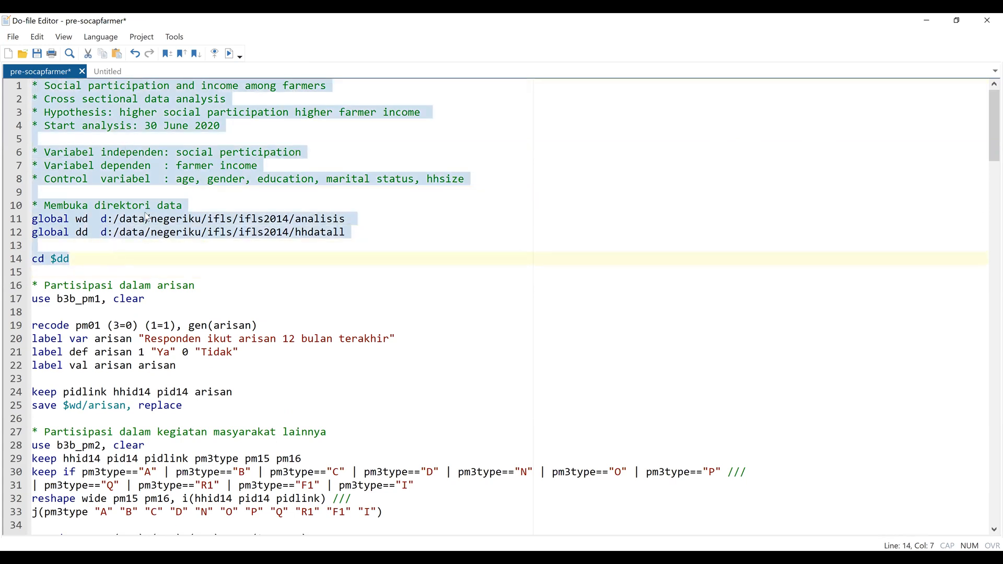
left_click(228, 54)
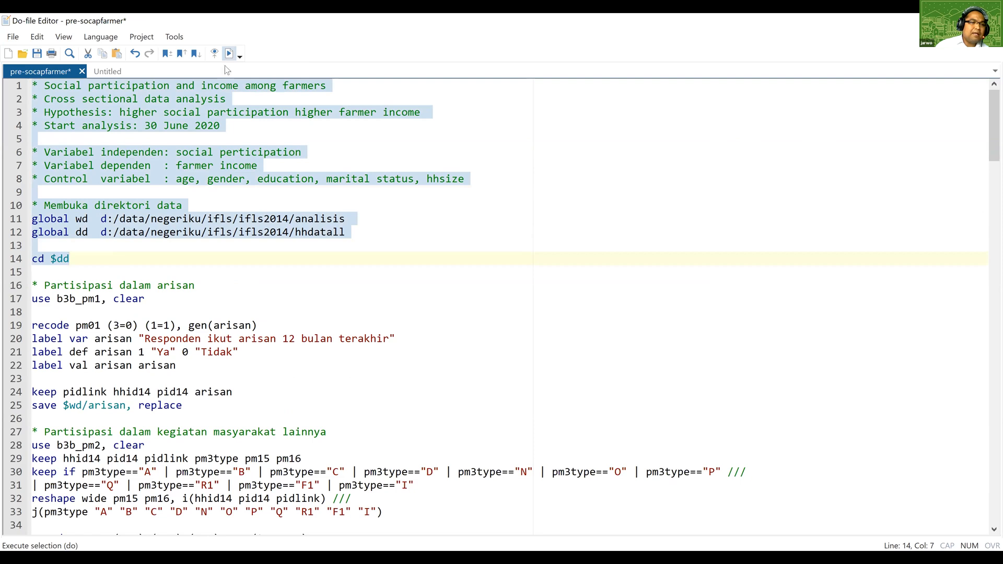
left_click(118, 273)
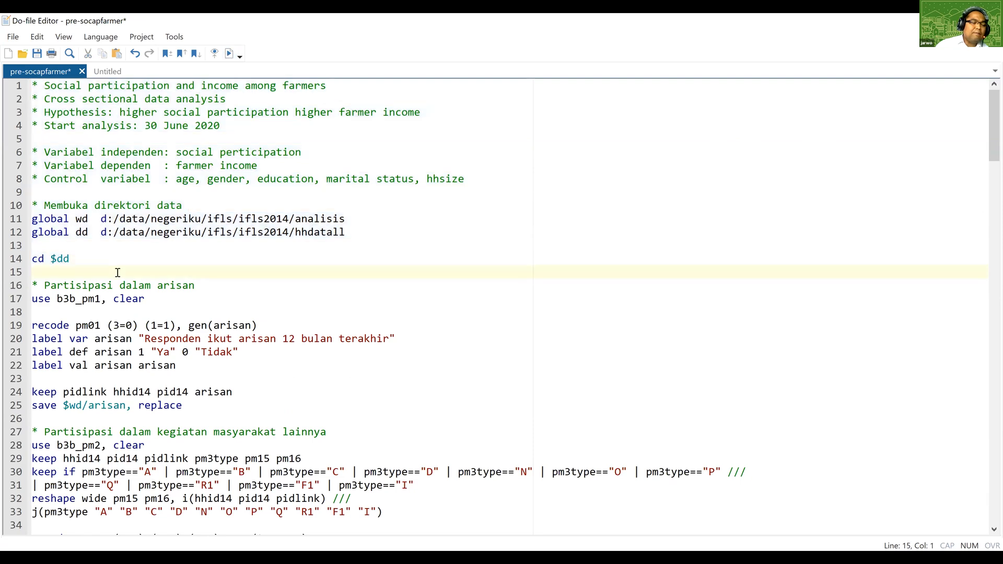
Run do-file lines 4 to 17 to load the b3b_pm1 dataset, and look through its variable list.
scroll(118, 272, "down", 1)
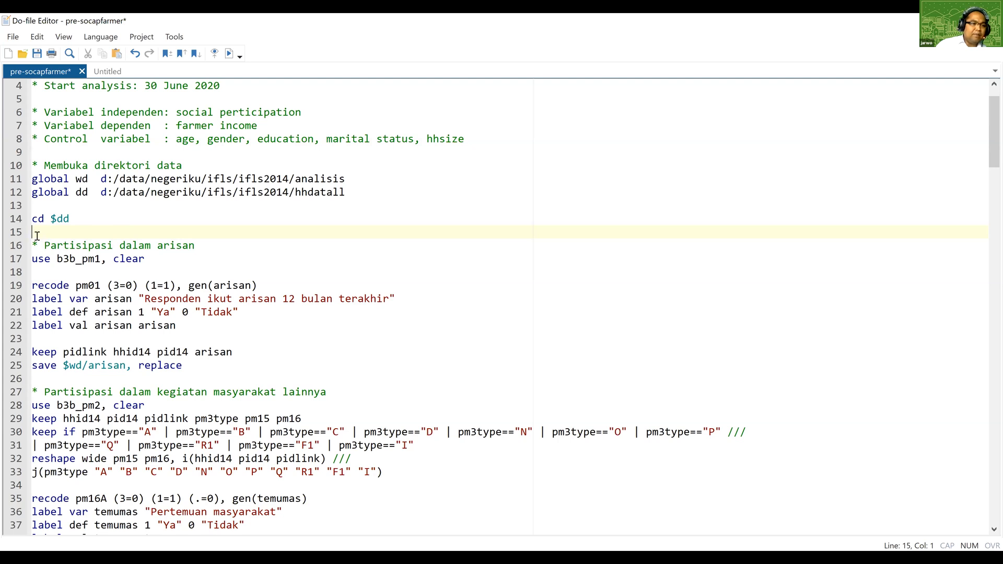
left_click_drag(38, 89, 145, 259)
left_click(228, 55)
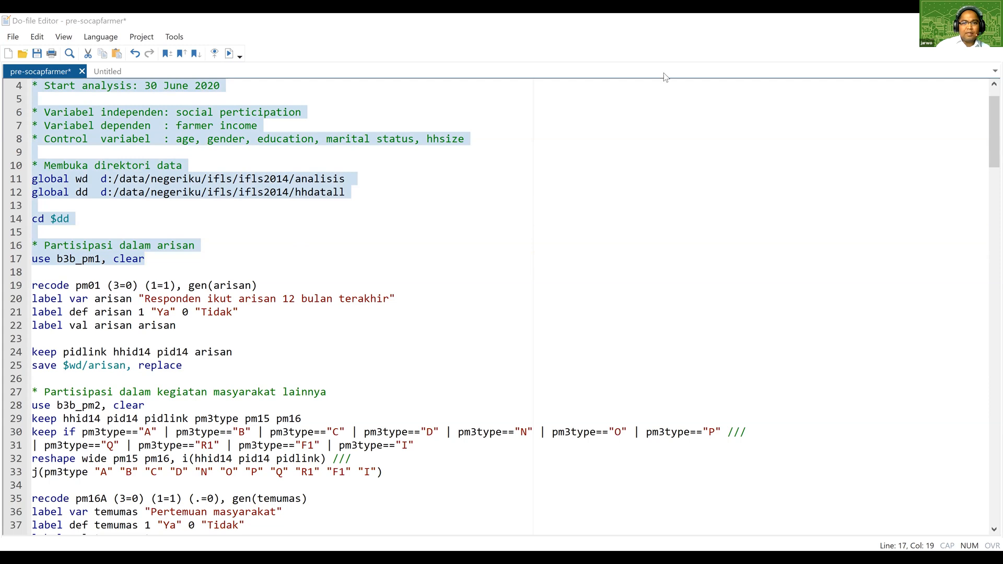
scroll(763, 180, "down", 2)
scroll(763, 181, "down", 6)
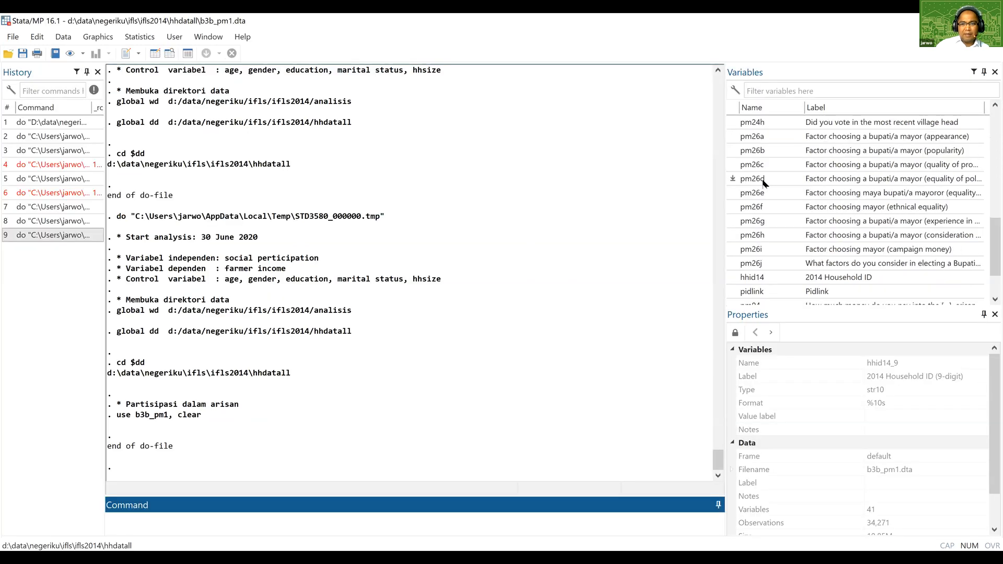
scroll(764, 182, "up", 5)
scroll(764, 183, "up", 5)
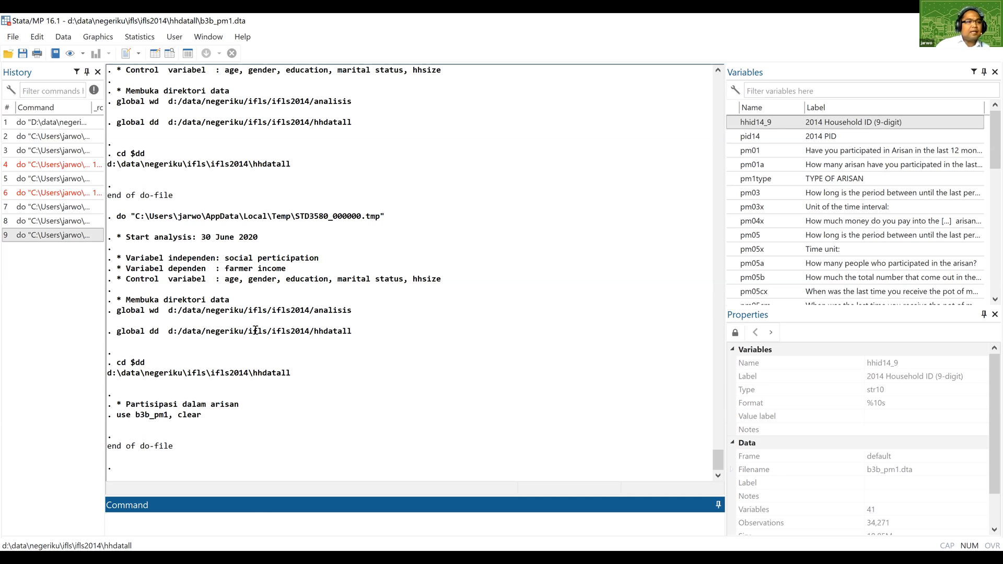
Go back to the do-file, run only lines 15 to 17 to reload b3b_pm1, and return to the results.
key("alt+Tab")
left_click(170, 325)
scroll(264, 285, "down", 1)
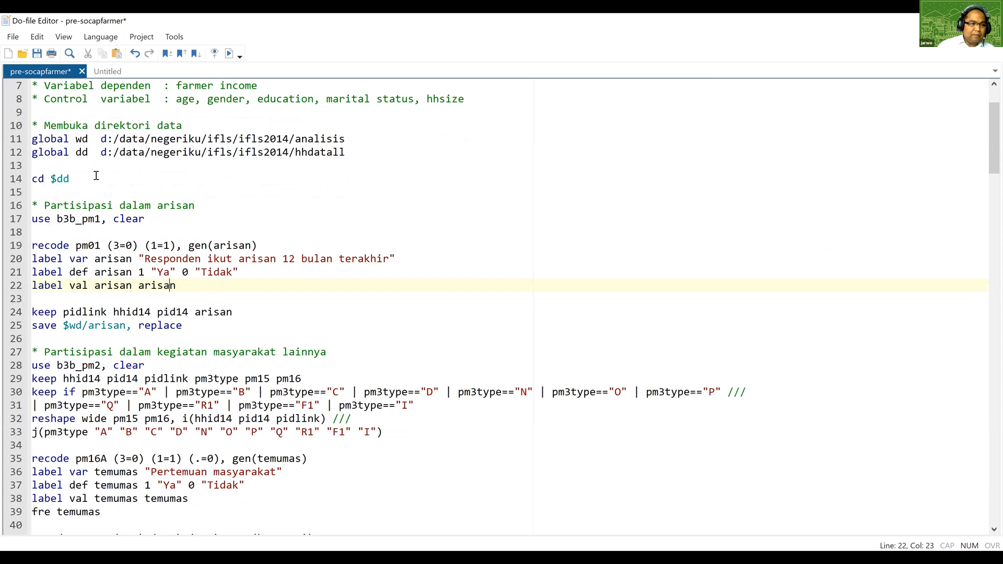
scroll(96, 175, "down", 1)
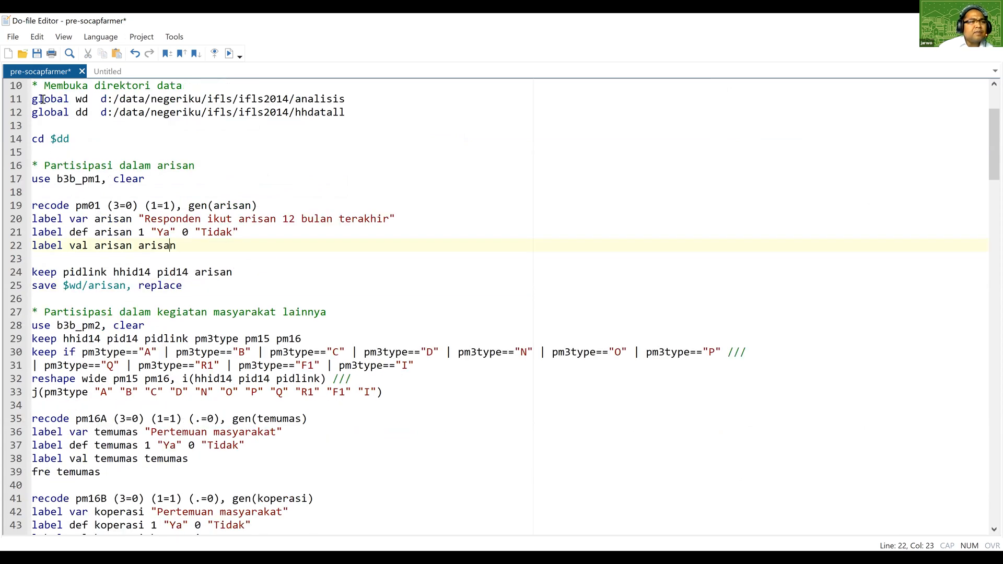
left_click_drag(33, 152, 146, 179)
left_click(339, 556)
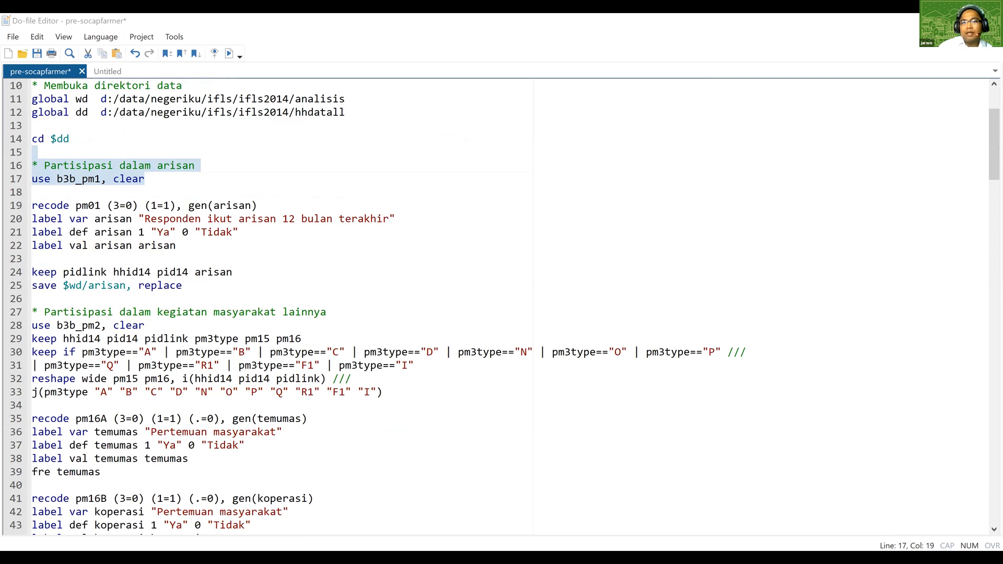
key("alt+Tab")
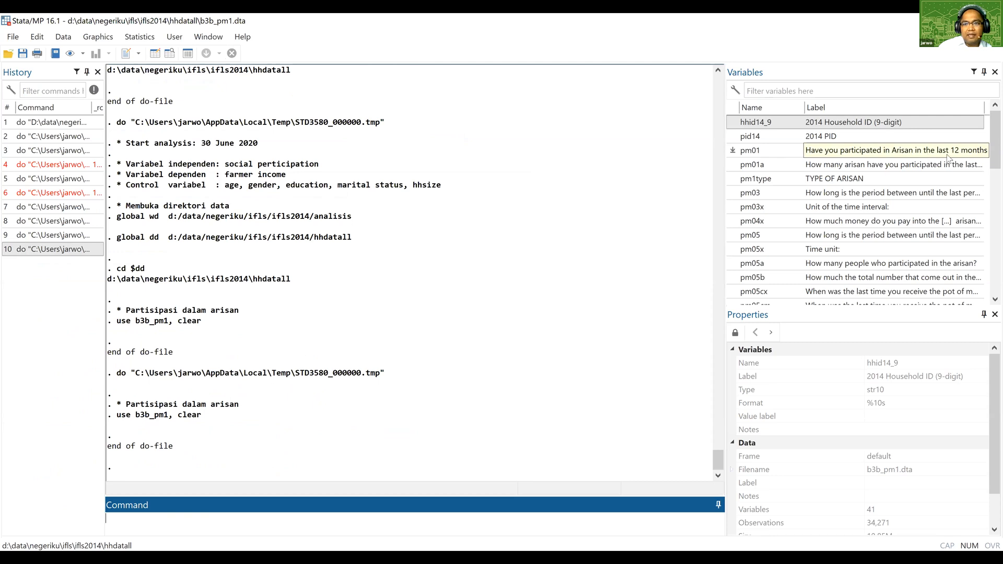
left_click(180, 514)
type("fre")
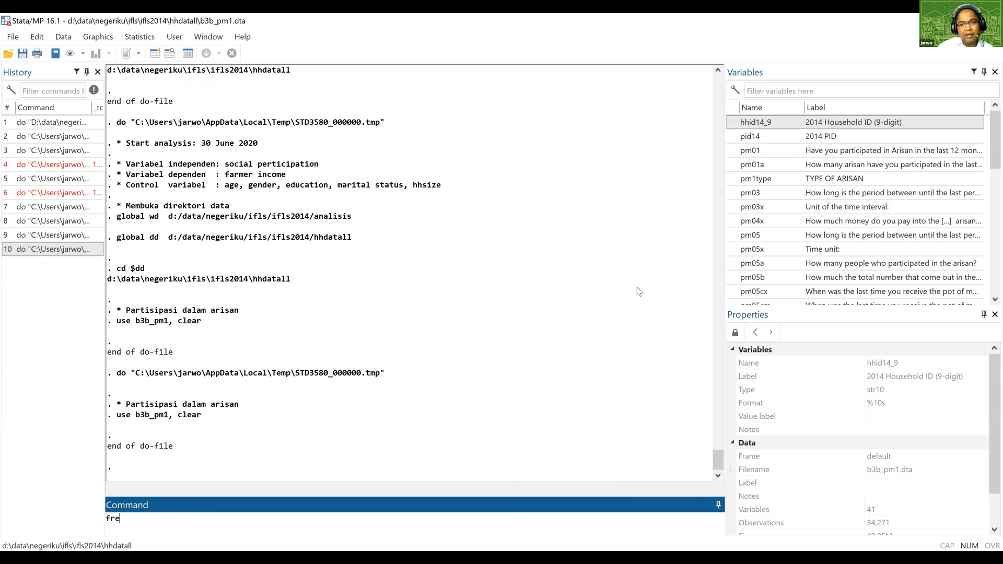
key("BackSpace")
key("BackSpace")
key("BackSpace")
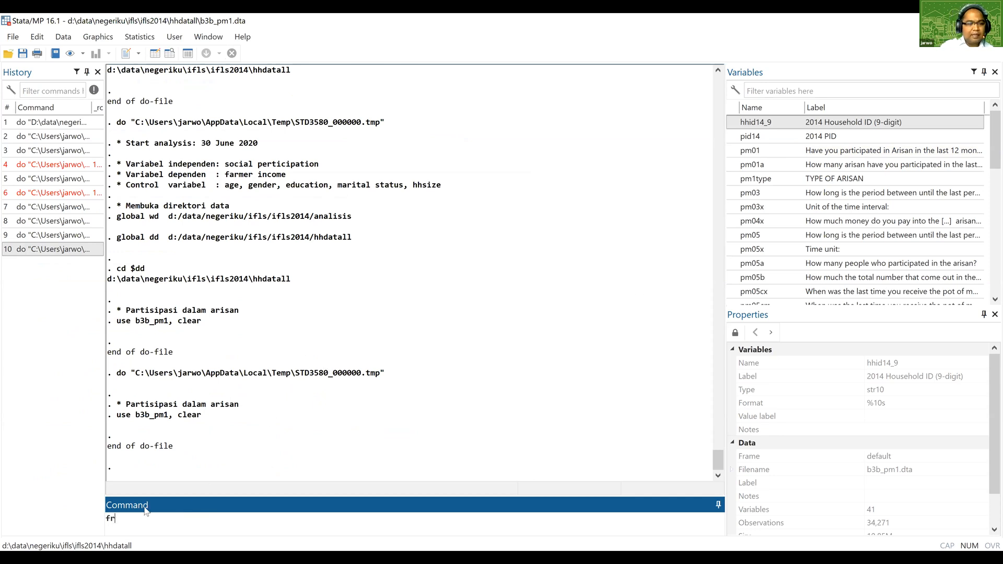
Tabulate the arisan participation variable pm01 with the tab command.
type("tab")
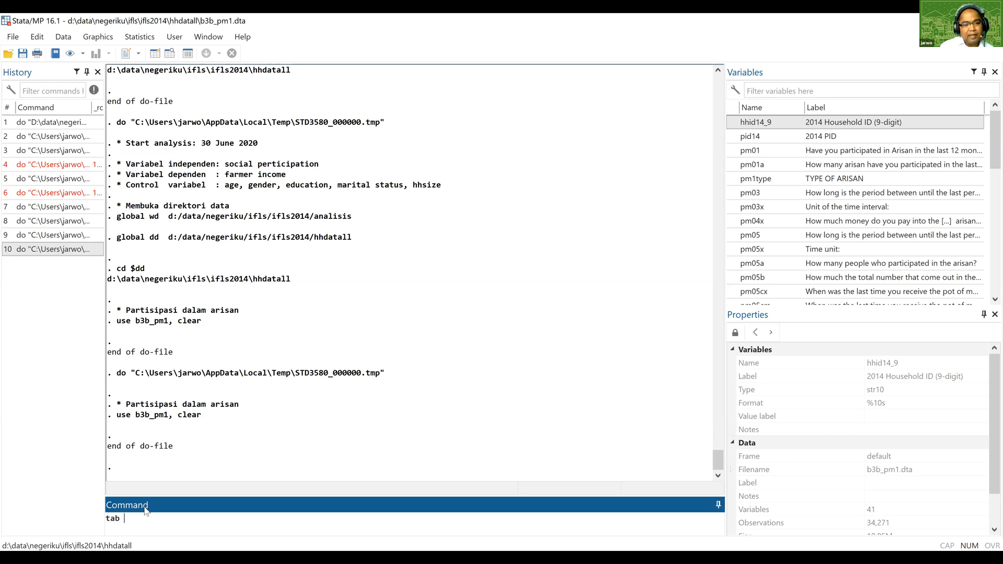
double_click(751, 152)
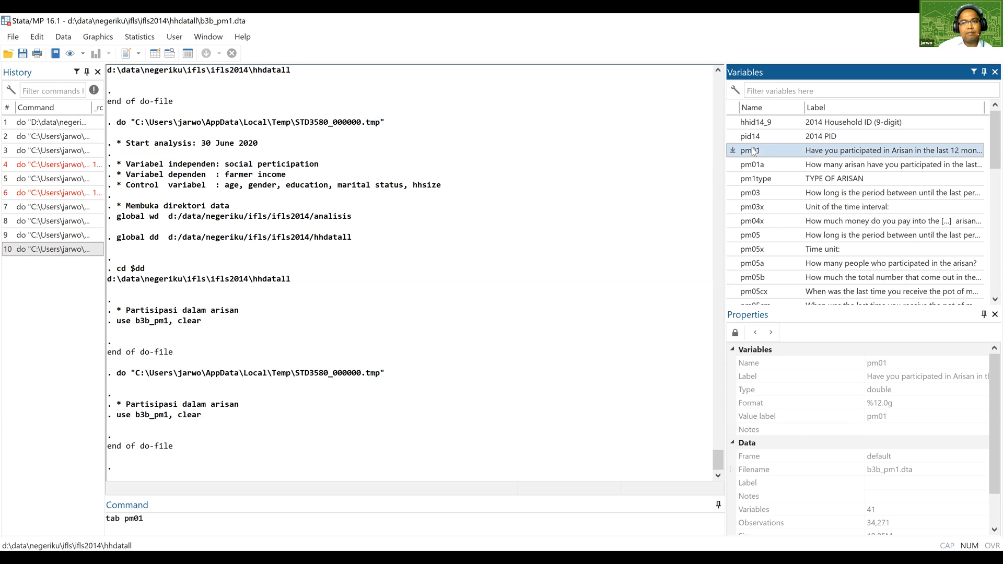
left_click(227, 525)
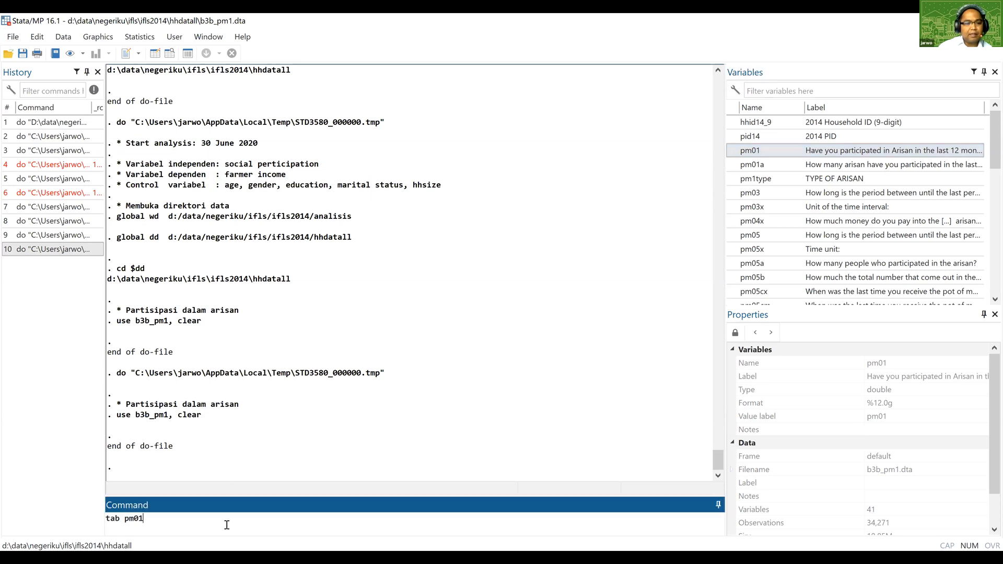
key("Return")
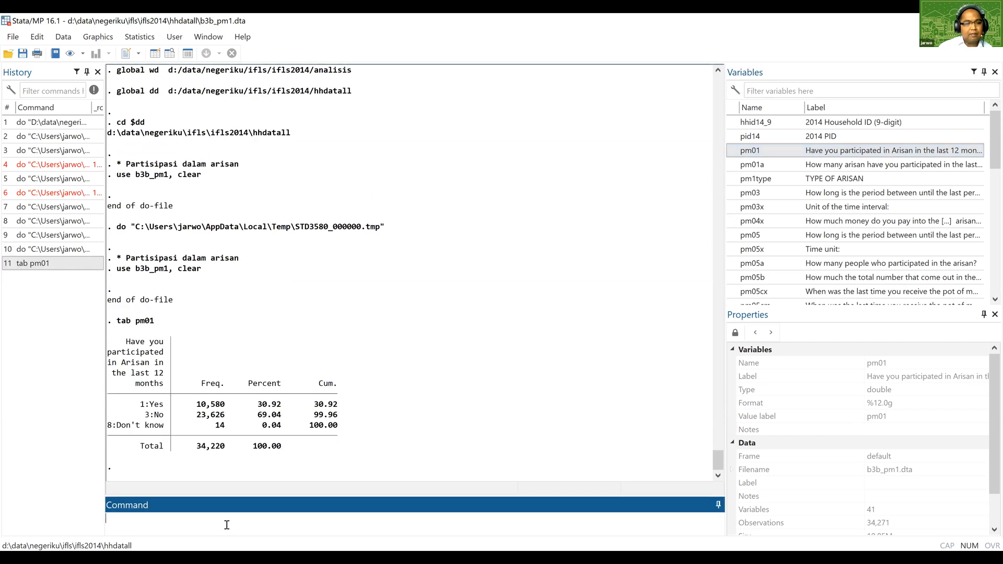
List the frequencies of pm01 with the fre command to compare with the tab output.
type("fre")
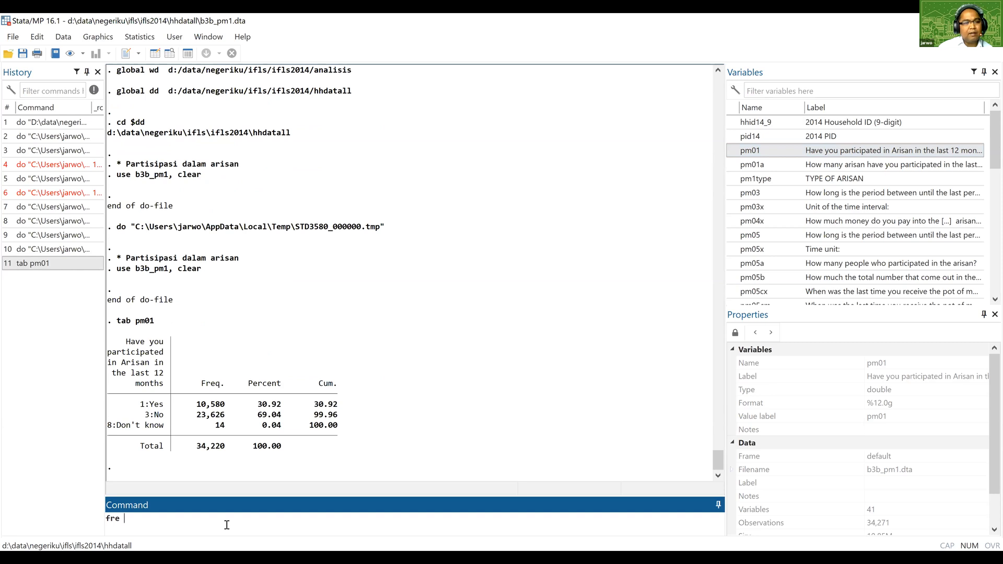
type(" pm")
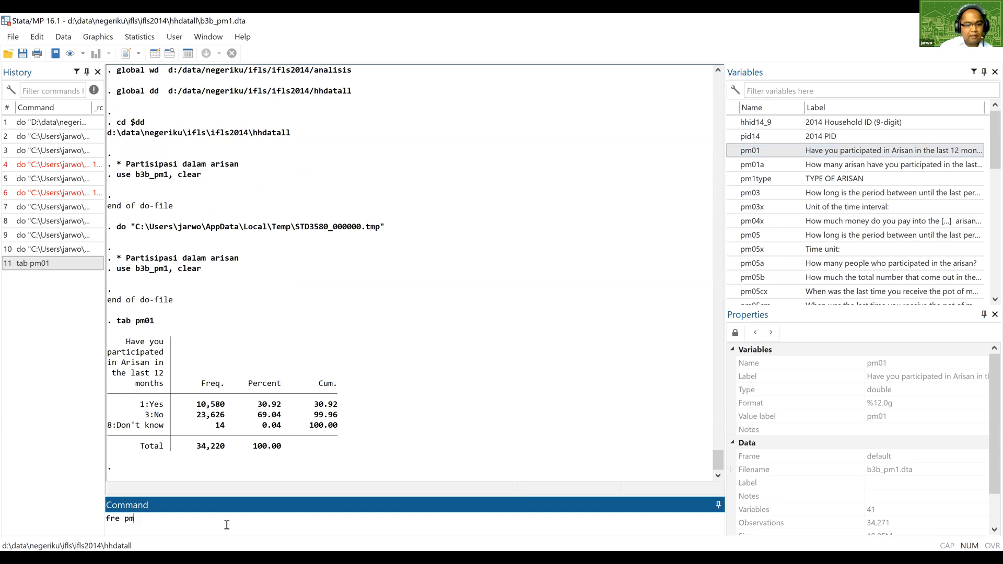
type("01")
key("Return")
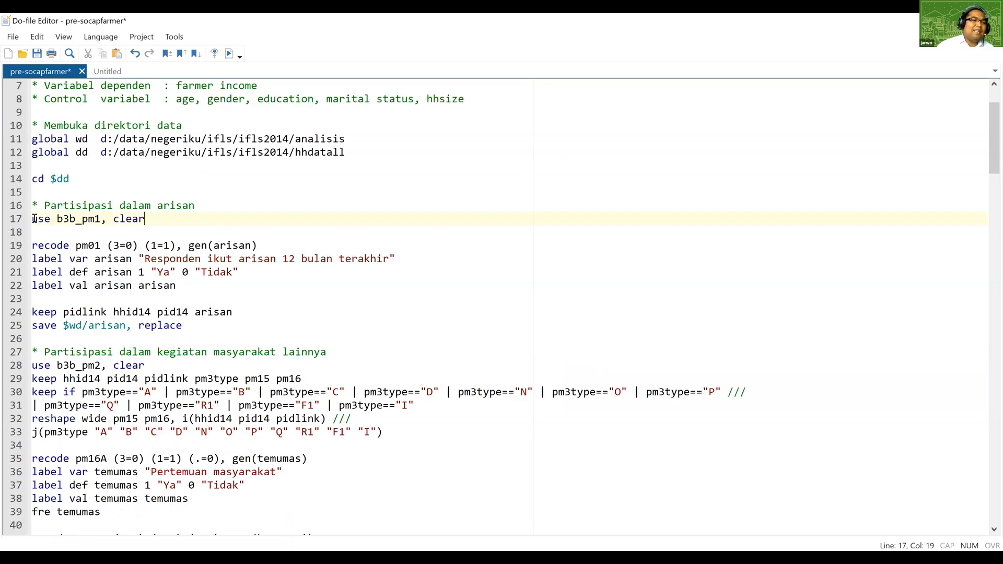
Highlight the use command and the b3b_pm1 file name on line 17 of the do-file to review them.
left_click_drag(32, 219, 48, 220)
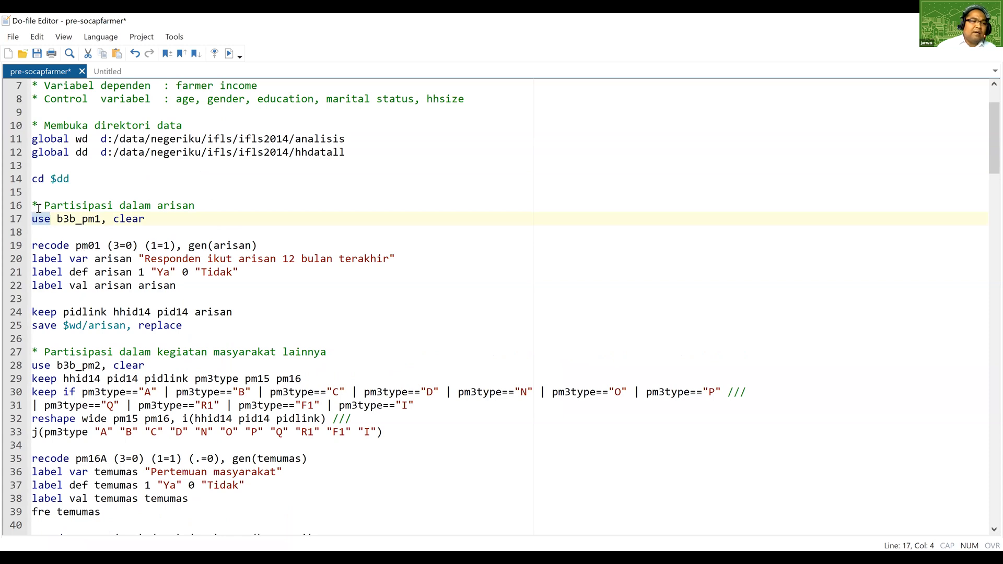
left_click_drag(57, 220, 100, 221)
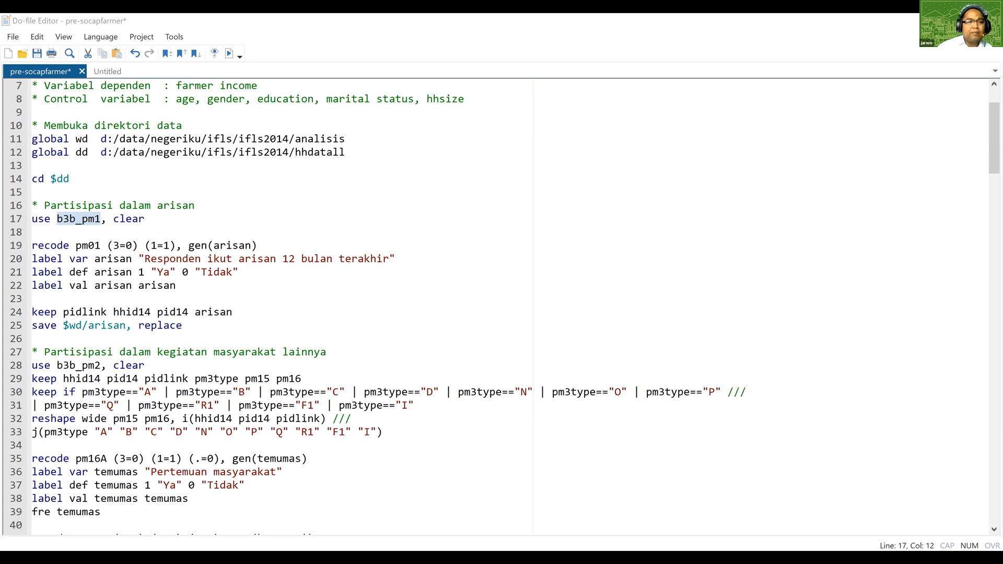
left_click(177, 233)
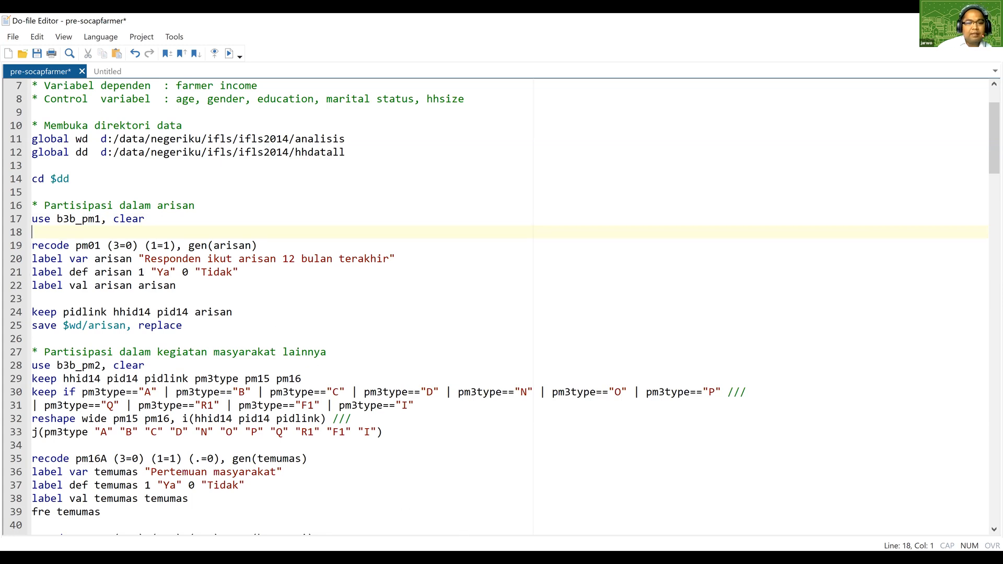
left_click(383, 392)
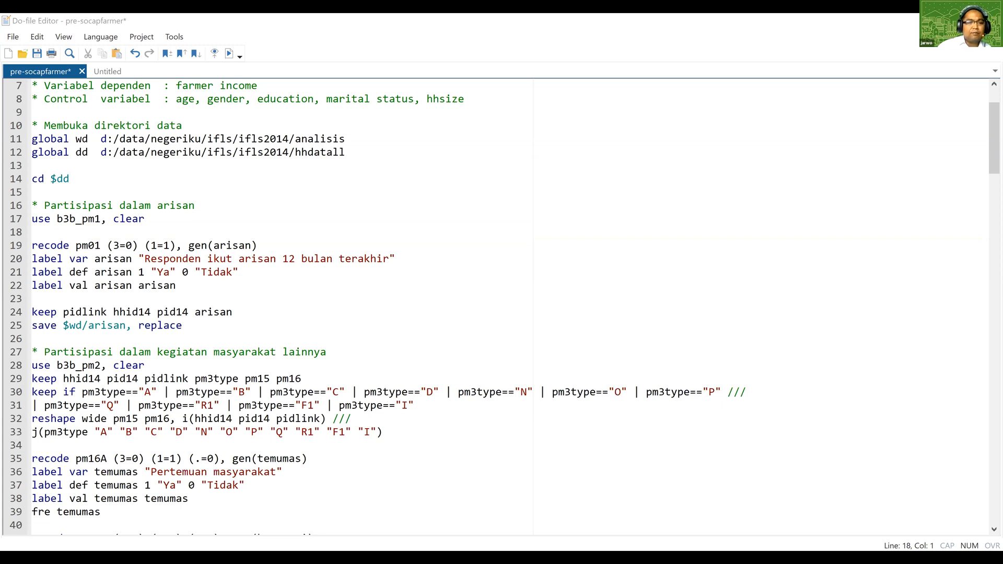
left_click(58, 230)
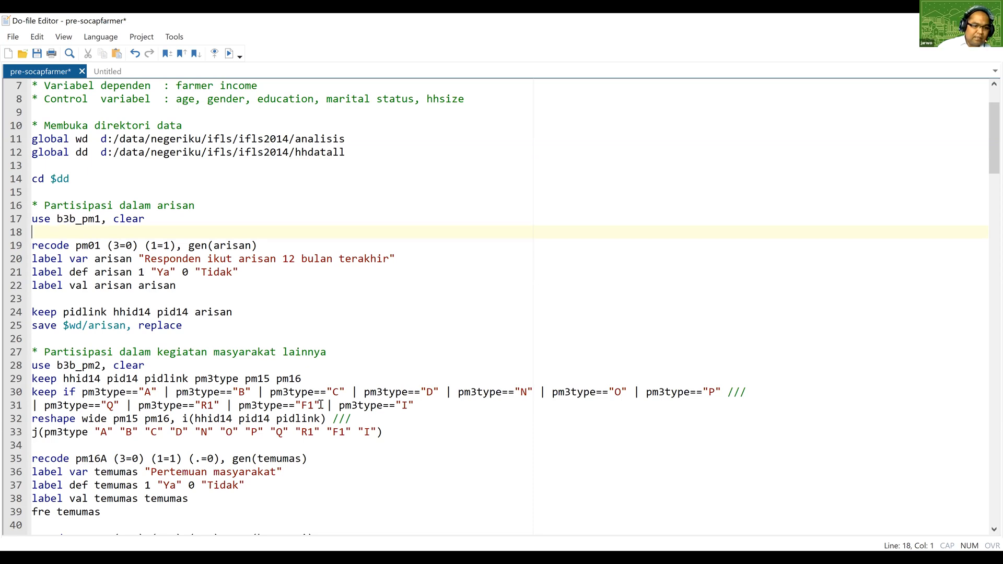
key("alt+Tab")
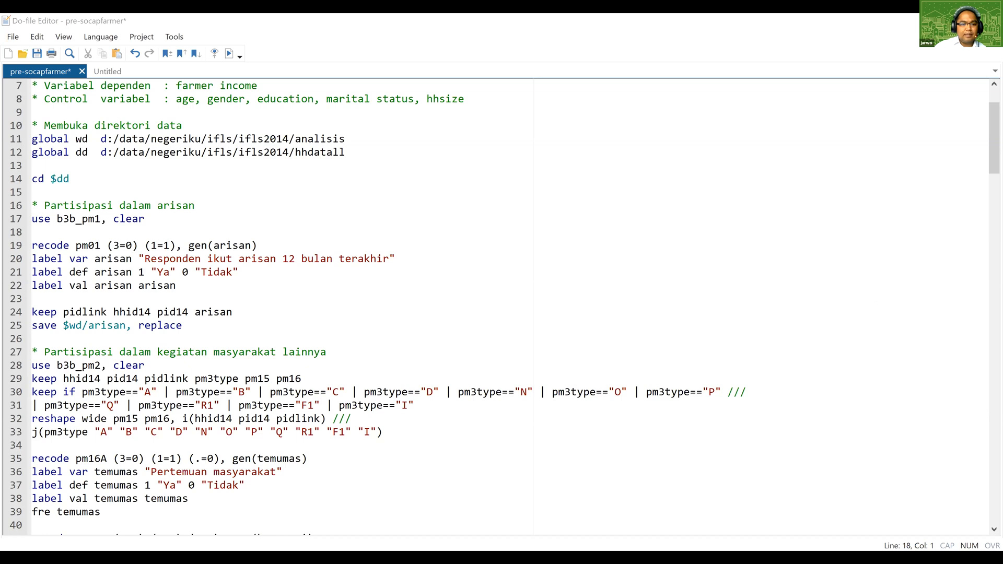
left_click(163, 236)
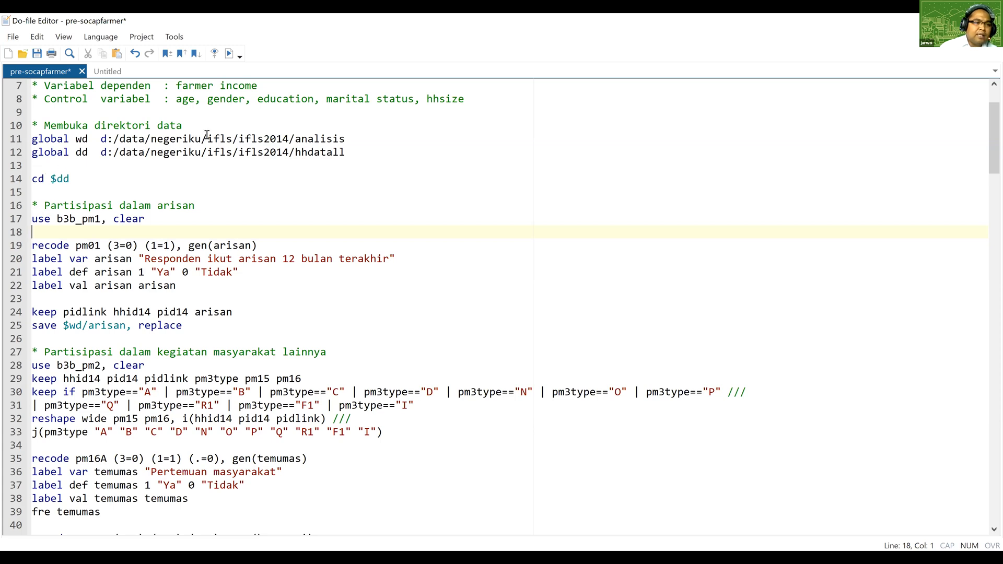
Highlight the dd global's folder path on line 12 and compare it with the cd $dd command on line 14.
left_click_drag(101, 153, 358, 154)
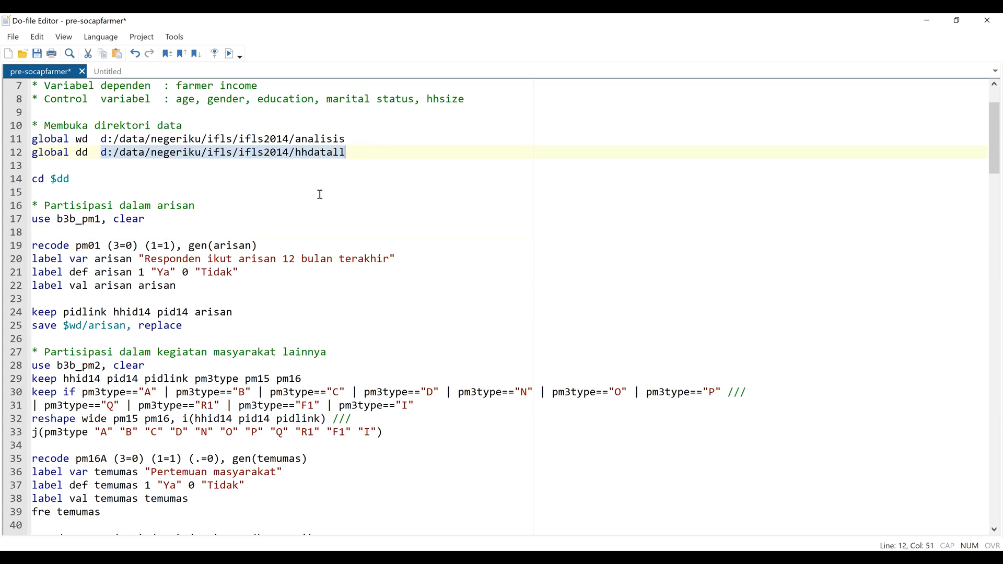
left_click(77, 178)
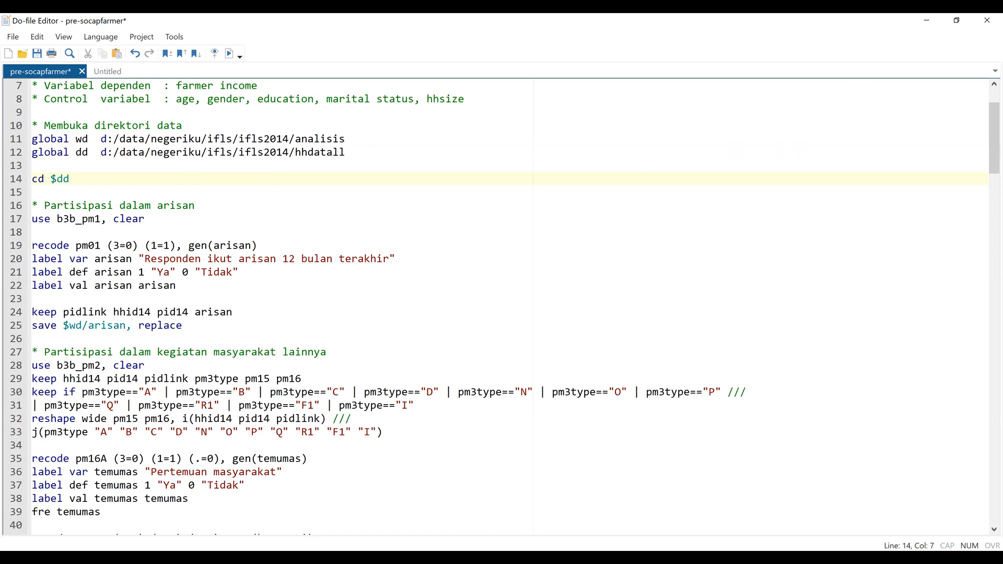
key("alt+Tab")
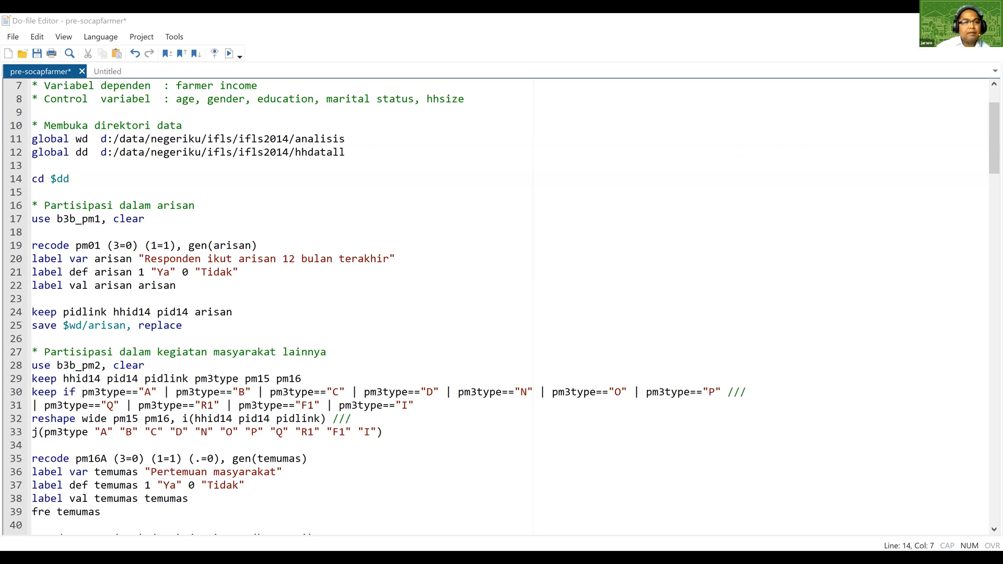
Review the pm01 recode command on line 19 against the pm01 frequency tables in the results.
key("alt+Tab")
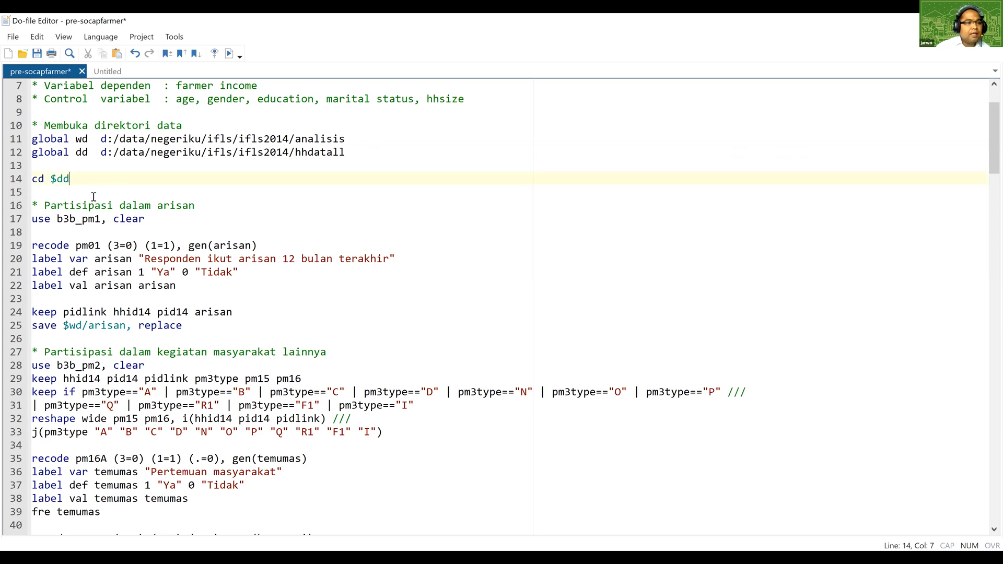
left_click(51, 219)
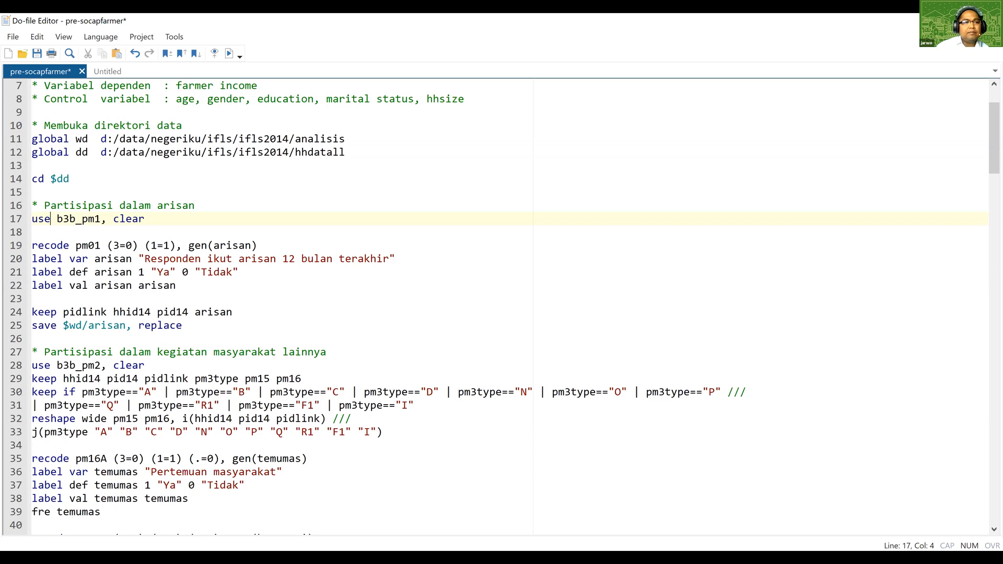
left_click(95, 246)
scroll(95, 246, "down", 1)
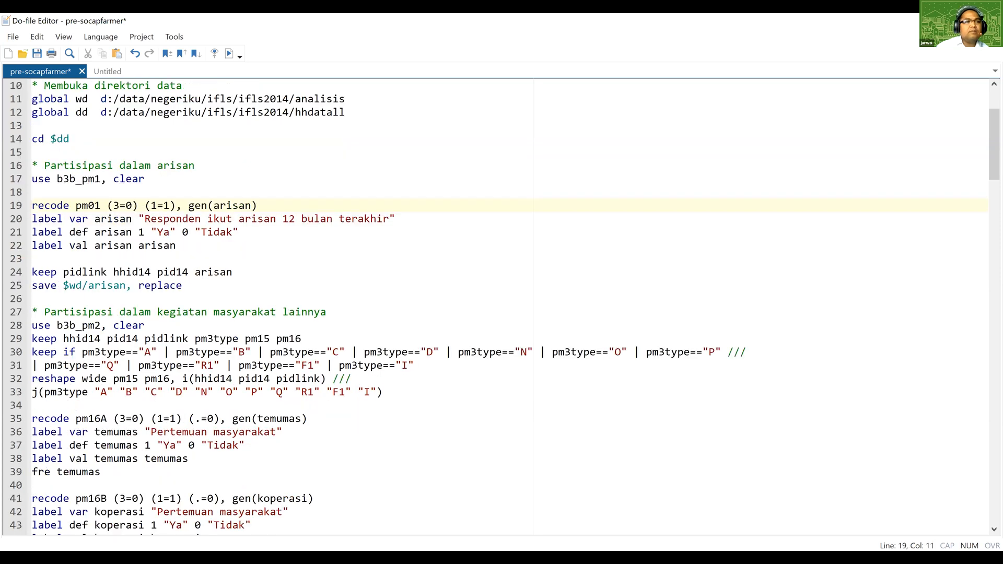
key("alt+Tab")
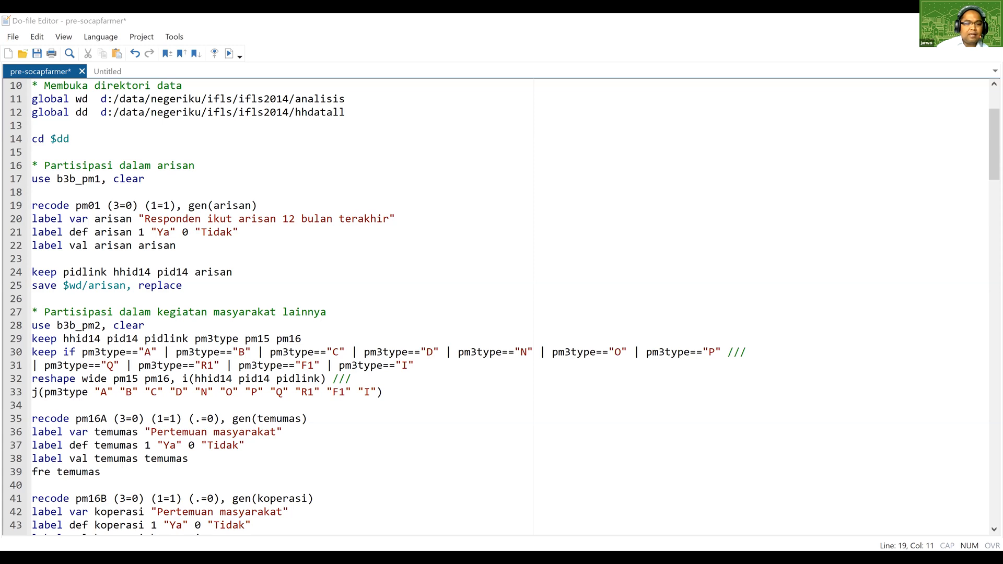
left_click(207, 224)
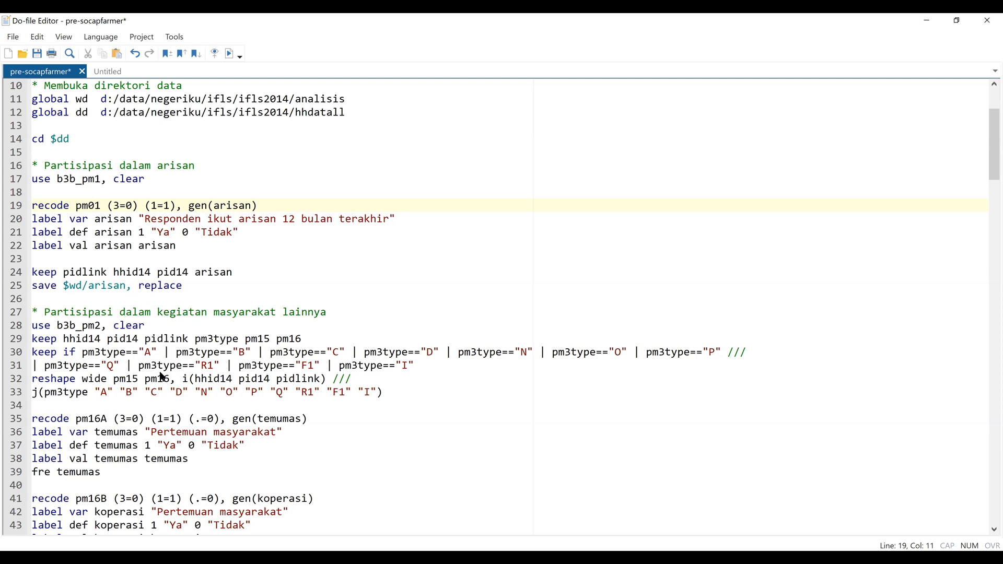
key("alt+Tab")
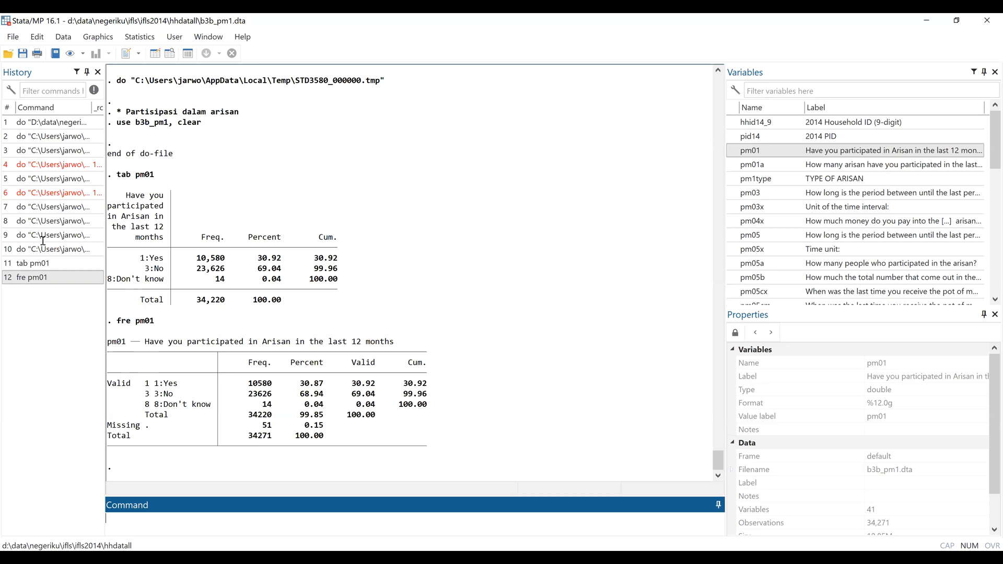
key("alt+Tab")
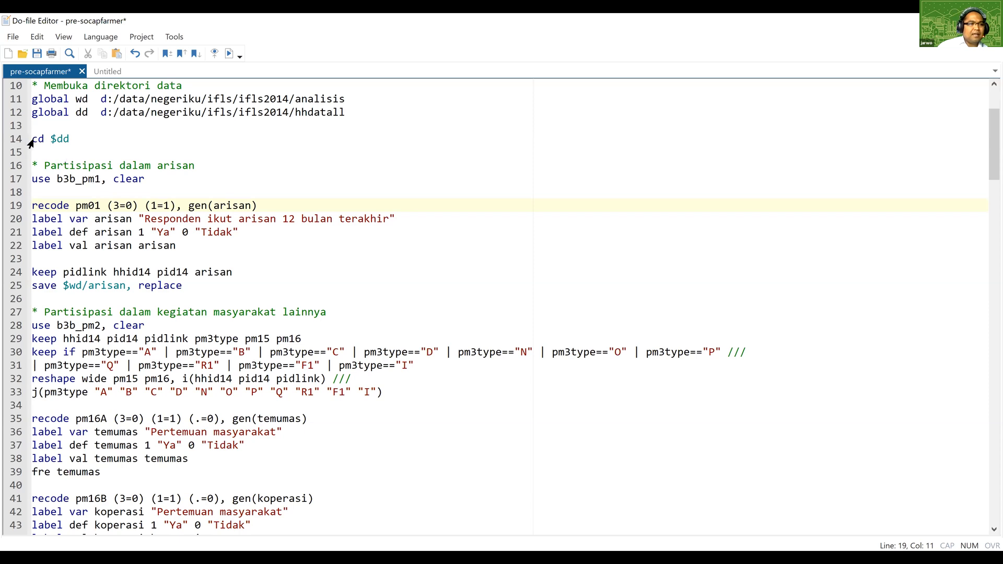
Run do-file lines 11 to 25 to recode pm01 into a labelled arisan variable and save the arisan dataset.
scroll(31, 140, "up", 1)
left_click(65, 179)
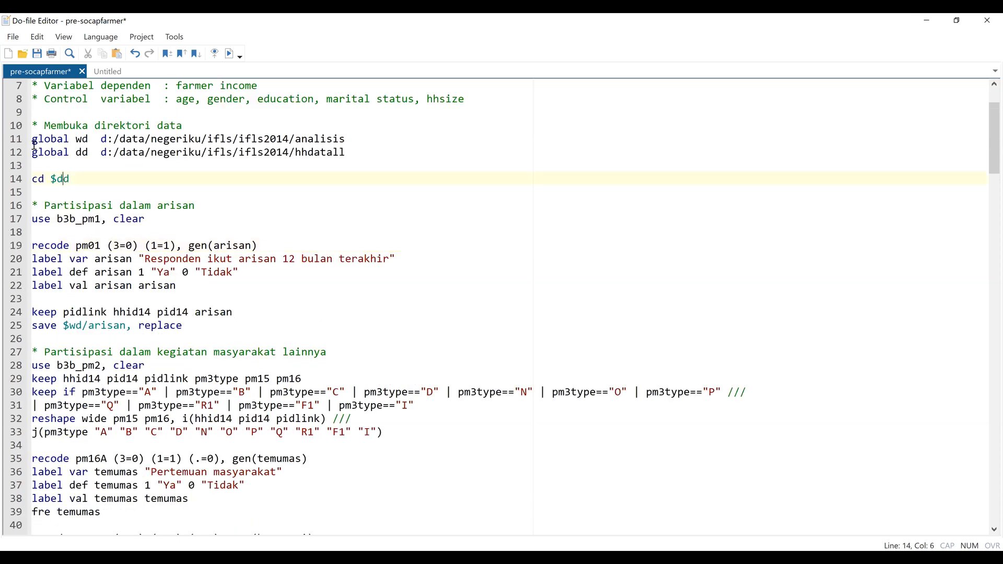
left_click_drag(33, 140, 195, 327)
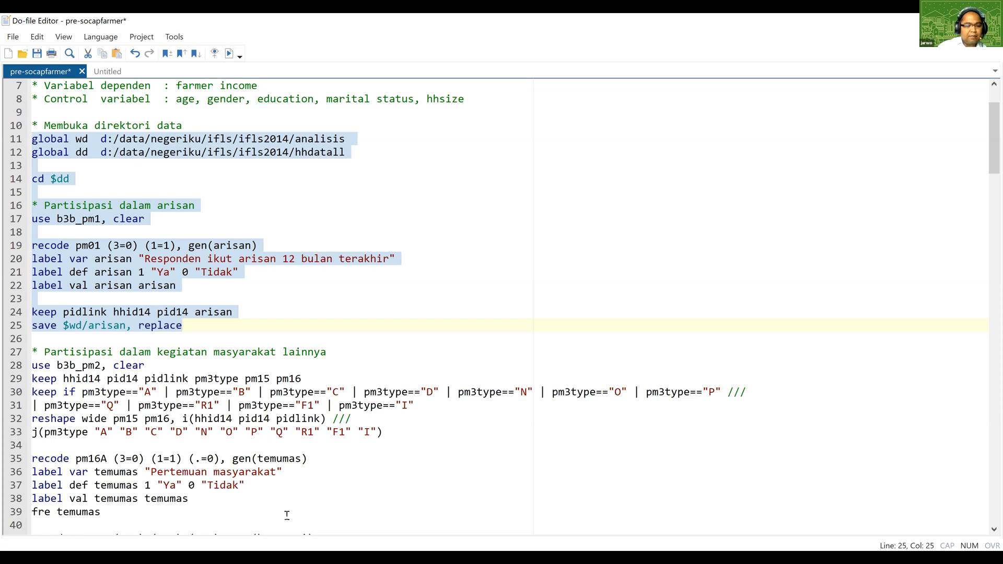
key("ctrl+d")
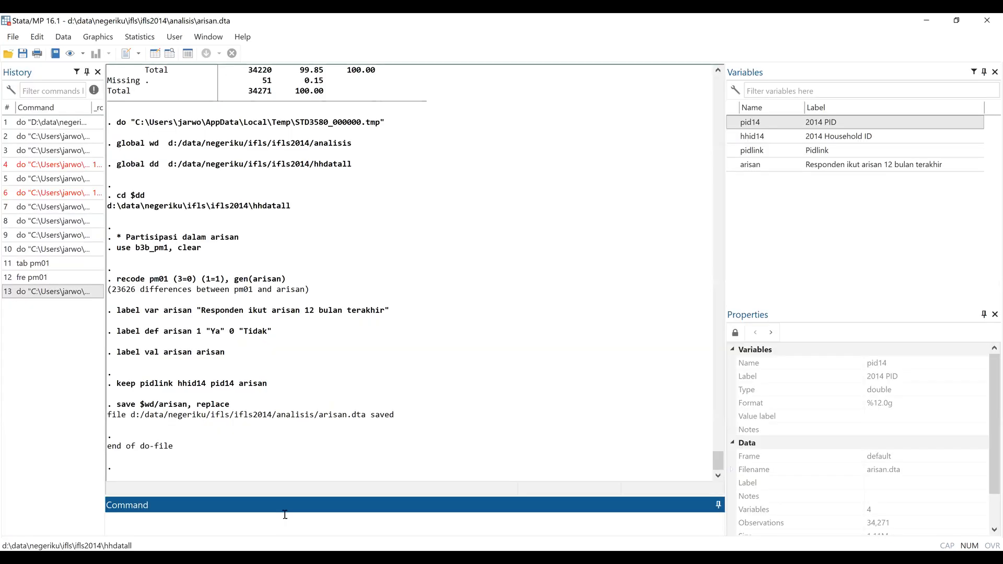
Tabulate the new arisan variable with the tab command.
type("tab a")
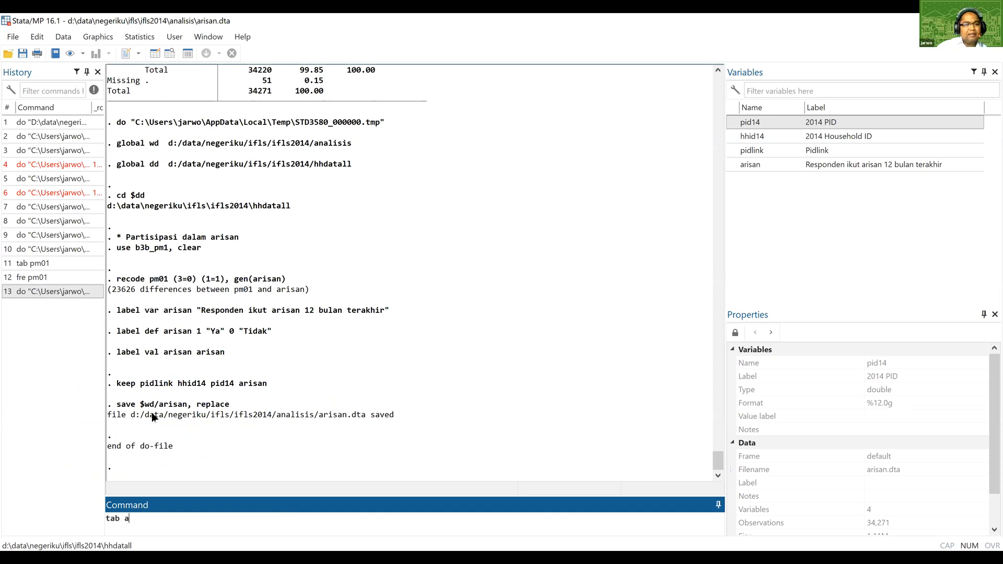
type("risan")
key("Return")
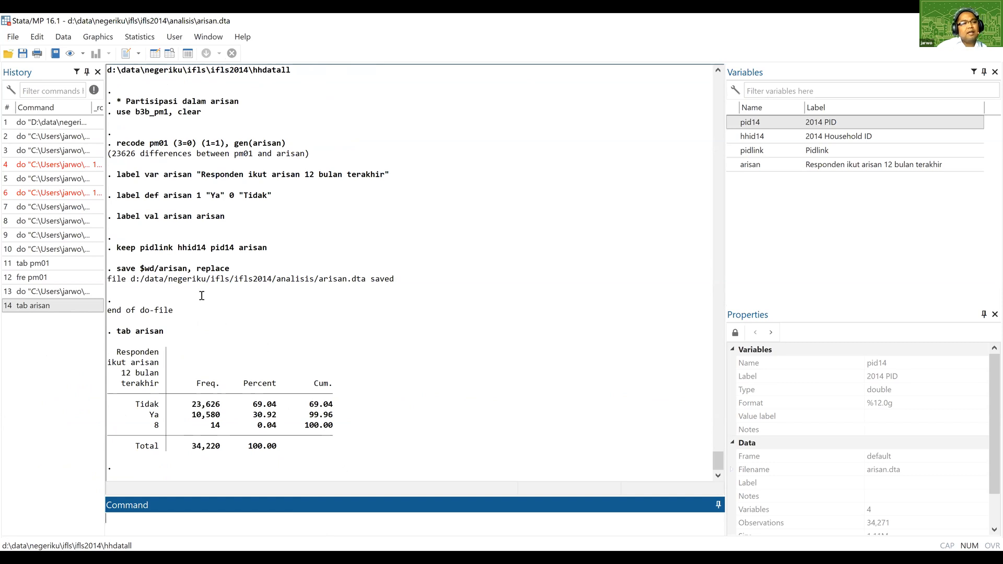
Look over the arisan and b3b_pm2 sections of the do-file and save the pre-socapfarmer do-file.
key("alt+Tab")
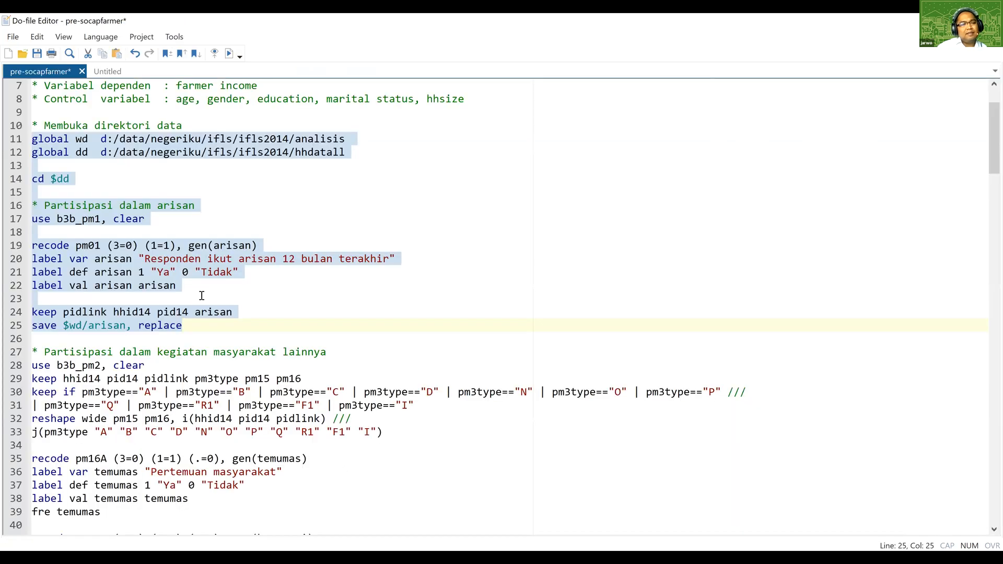
scroll(202, 295, "down", 1)
left_click(202, 296)
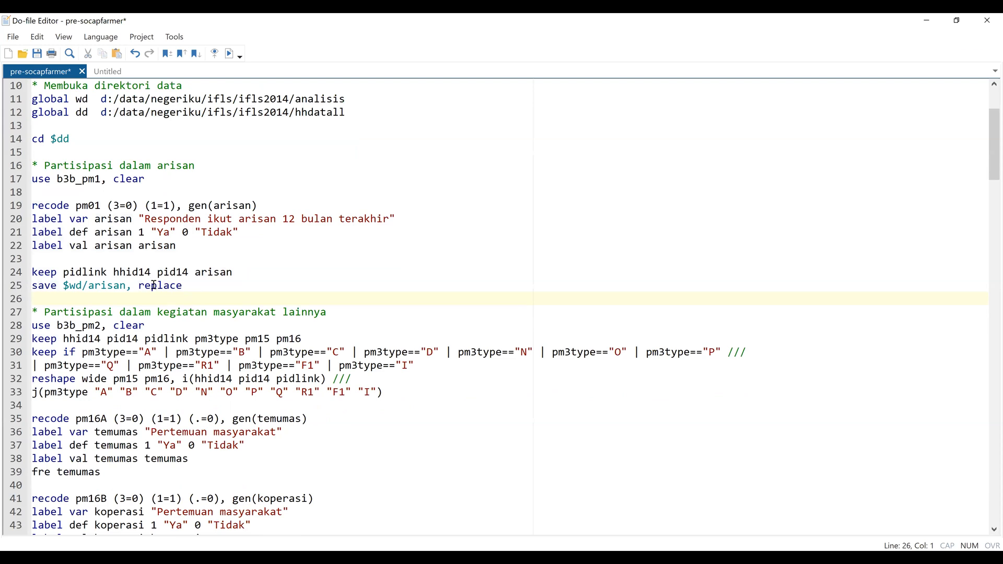
scroll(152, 288, "down", 1)
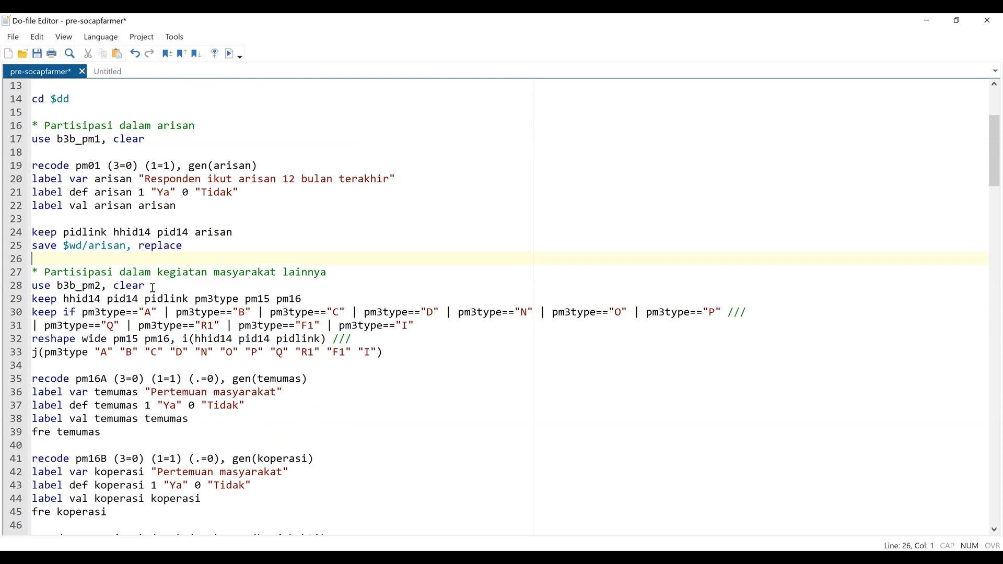
scroll(152, 288, "down", 1)
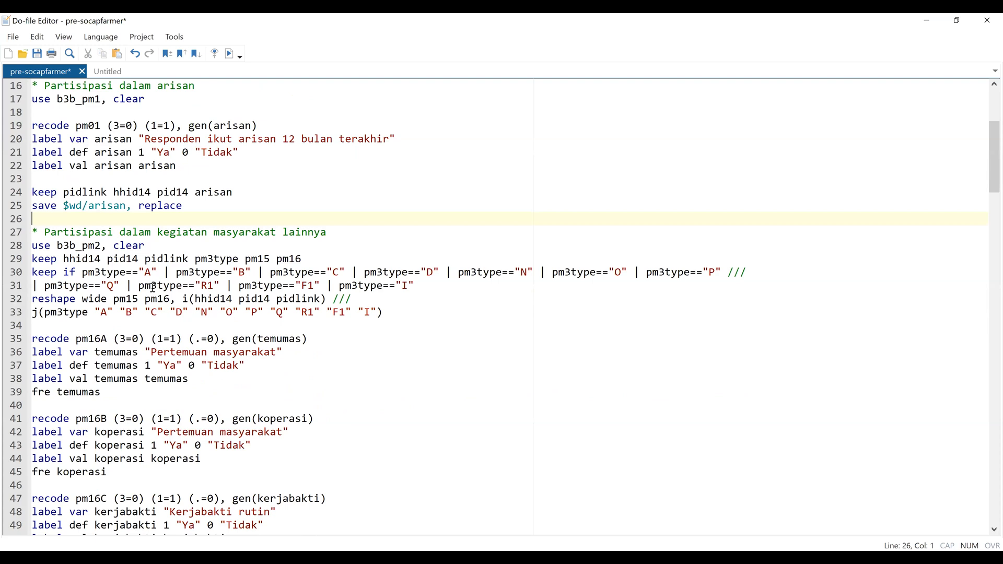
scroll(152, 288, "up", 1)
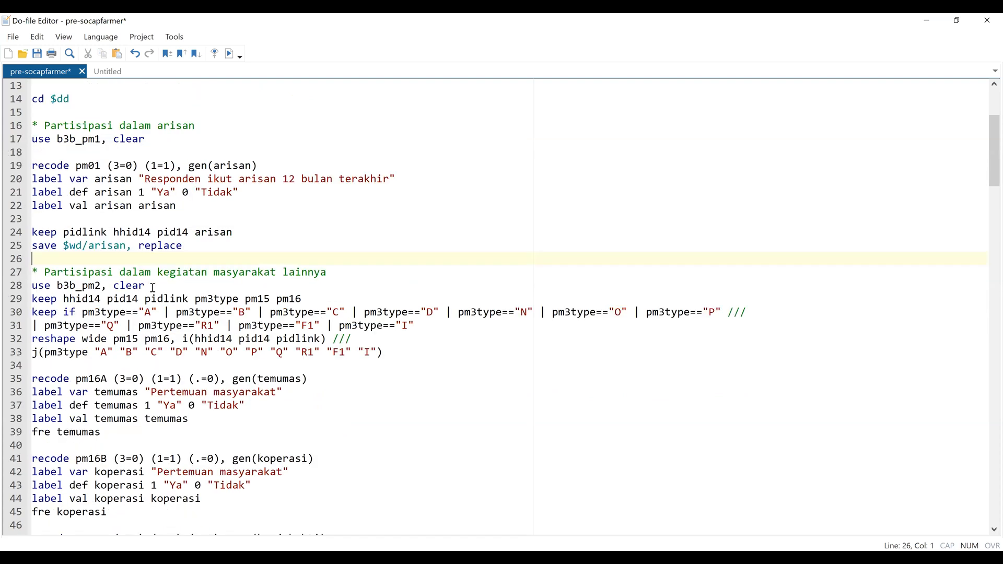
key("ctrl+s")
scroll(143, 273, "up", 1)
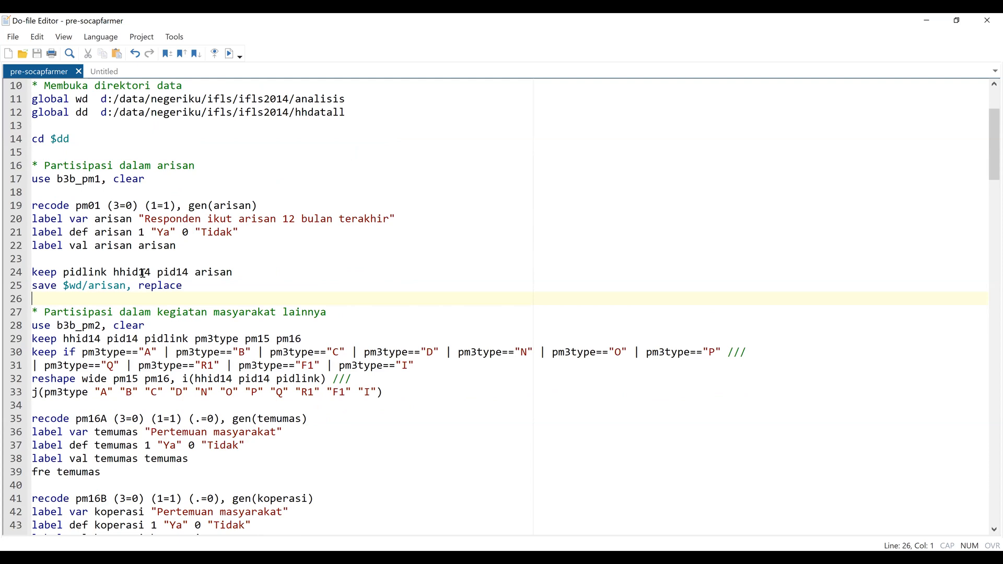
scroll(142, 273, "up", 1)
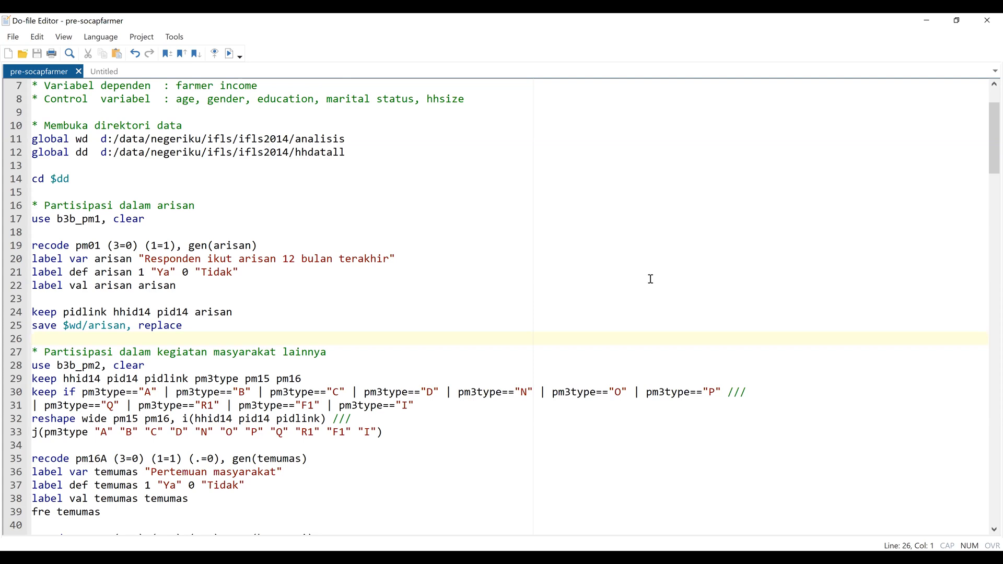
Open the documentation of the label command with help label.
key("alt+Tab")
left_click(236, 228)
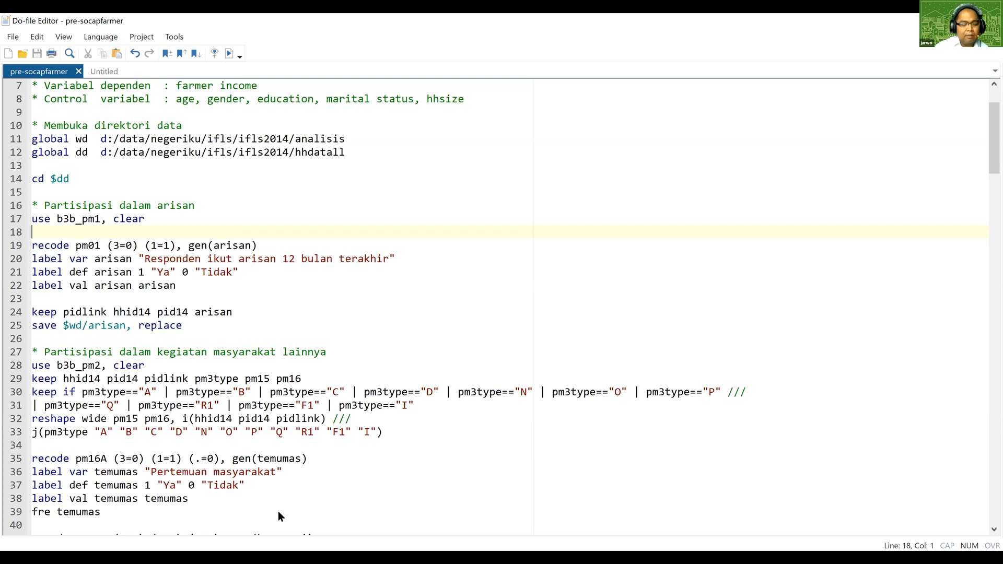
key("alt+Tab")
type("help")
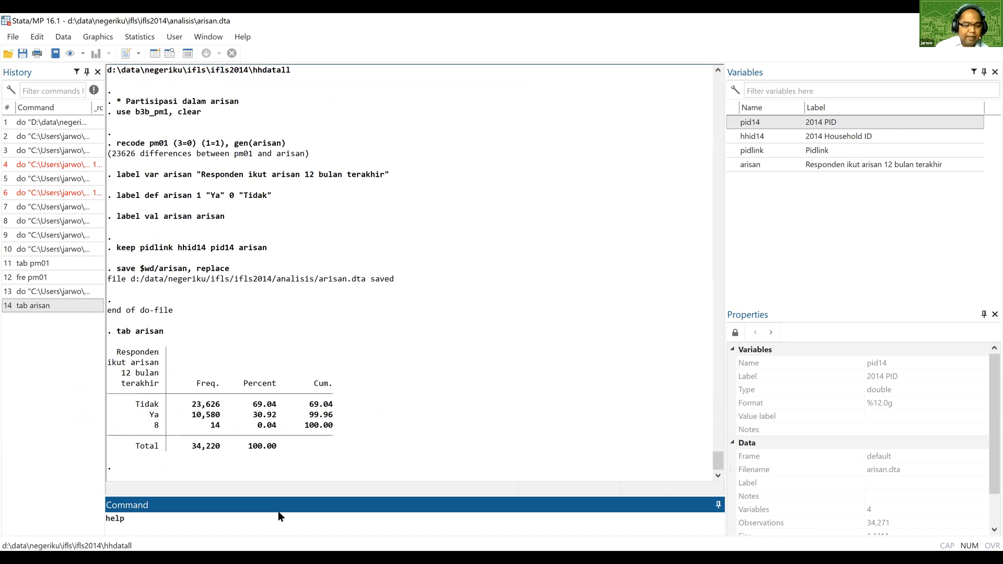
type("label")
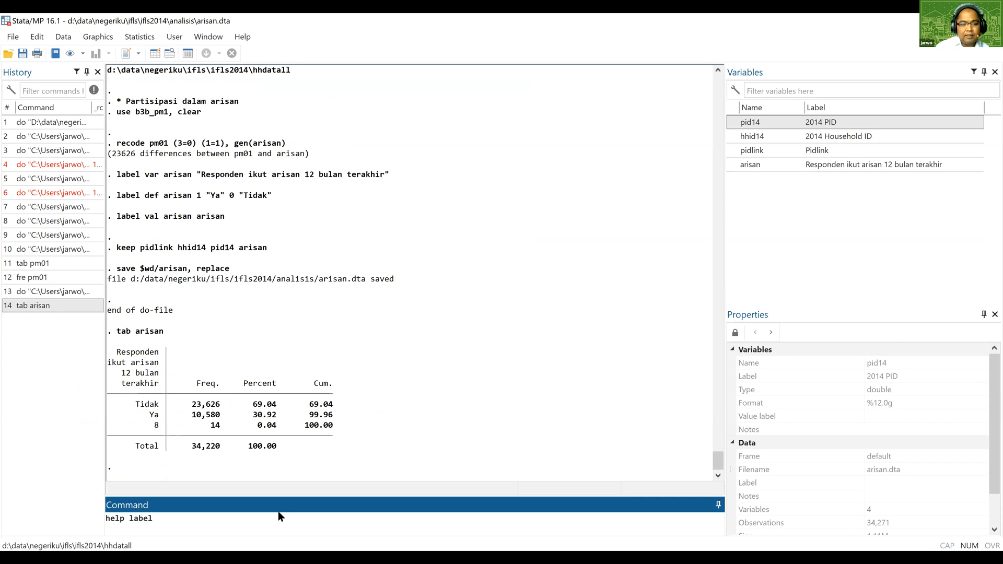
key("Return")
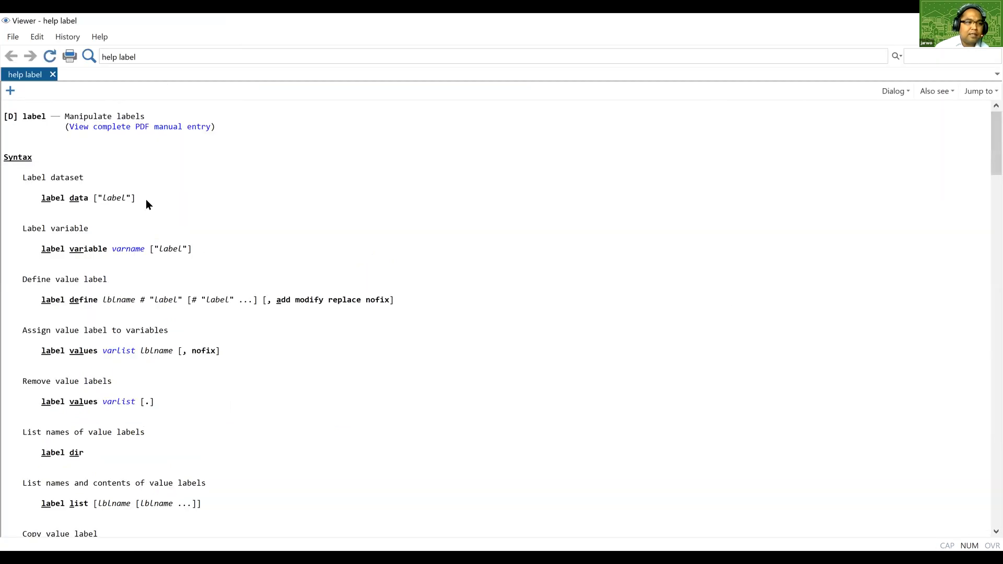
Read through the label help page from the syntax to the value-label examples and close the viewer.
scroll(179, 222, "down", 2)
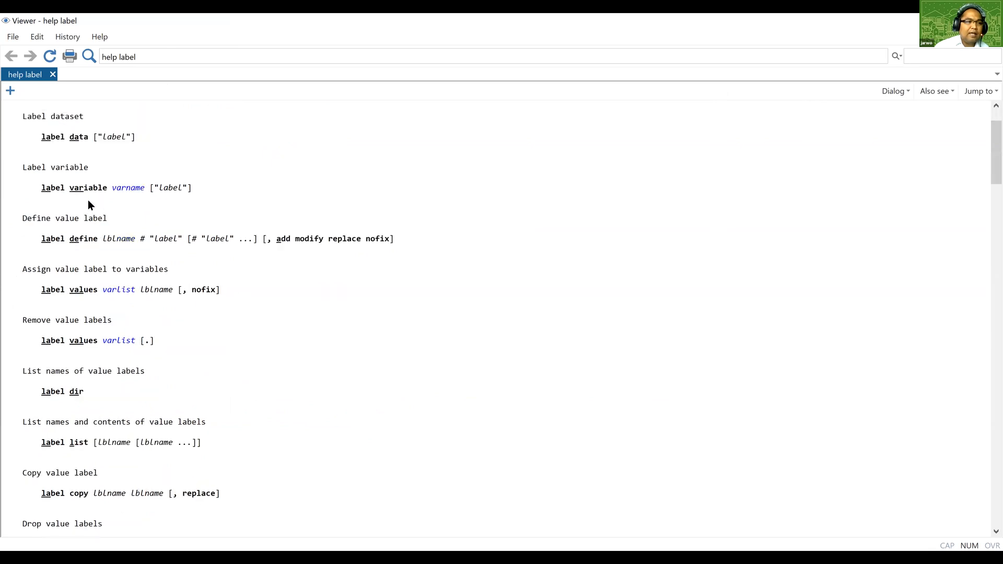
scroll(114, 209, "up", 2)
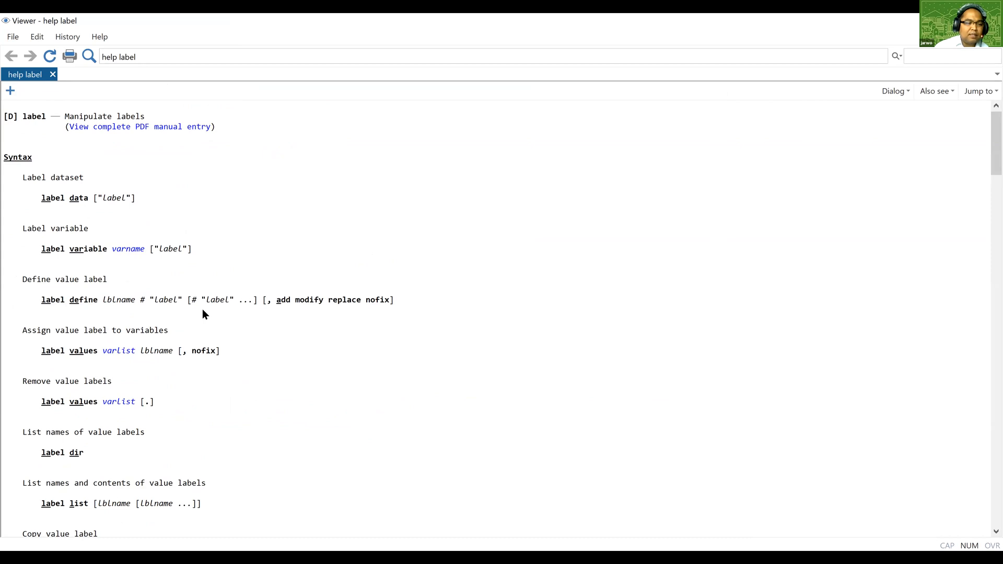
scroll(198, 317, "down", 8)
scroll(194, 323, "down", 18)
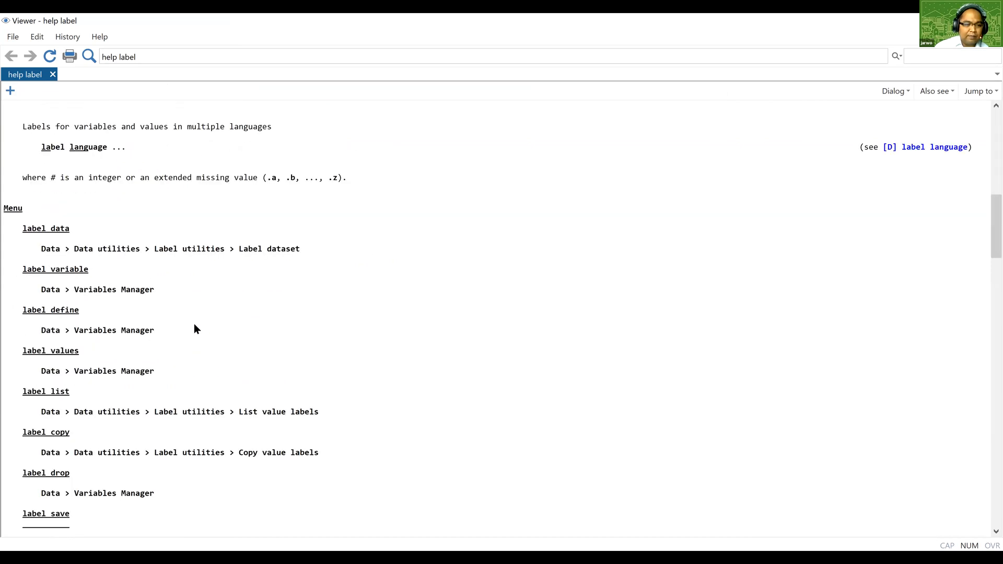
scroll(194, 325, "down", 13)
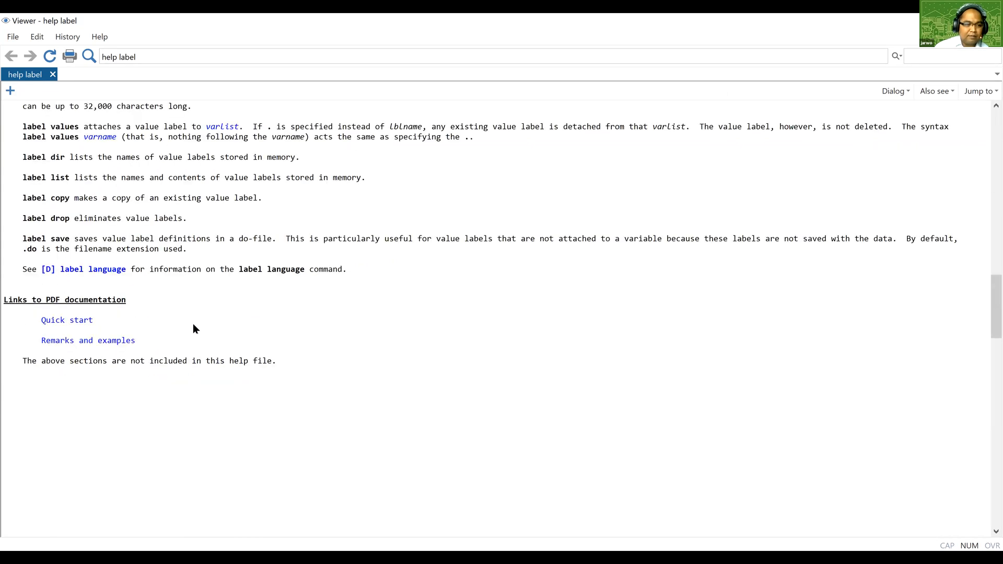
scroll(202, 319, "down", 15)
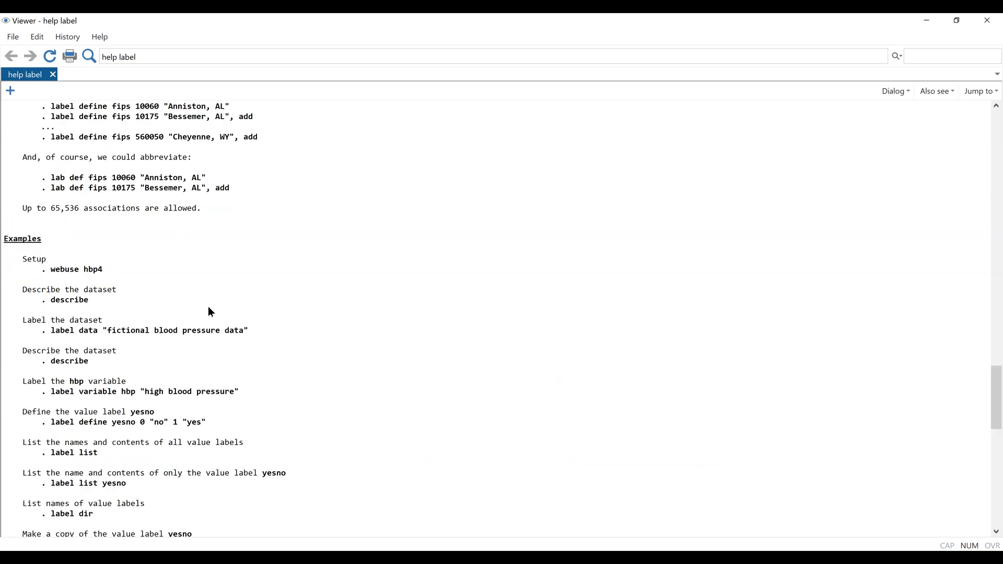
left_click(987, 21)
Reopen the label help page to review its syntax section, and return to the do-file.
type("hel")
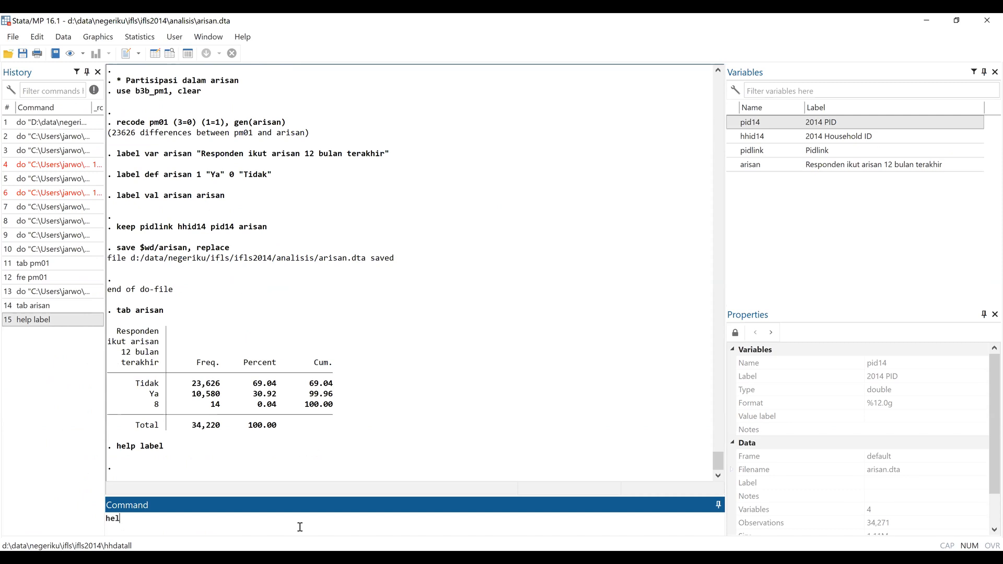
type("p label")
key("Return")
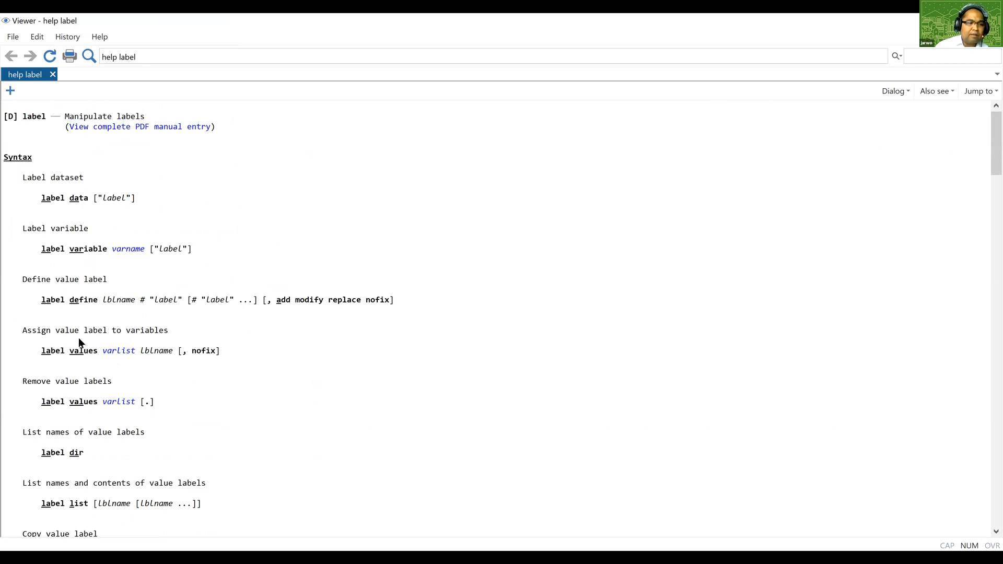
scroll(78, 338, "down", 1)
scroll(100, 432, "down", 9)
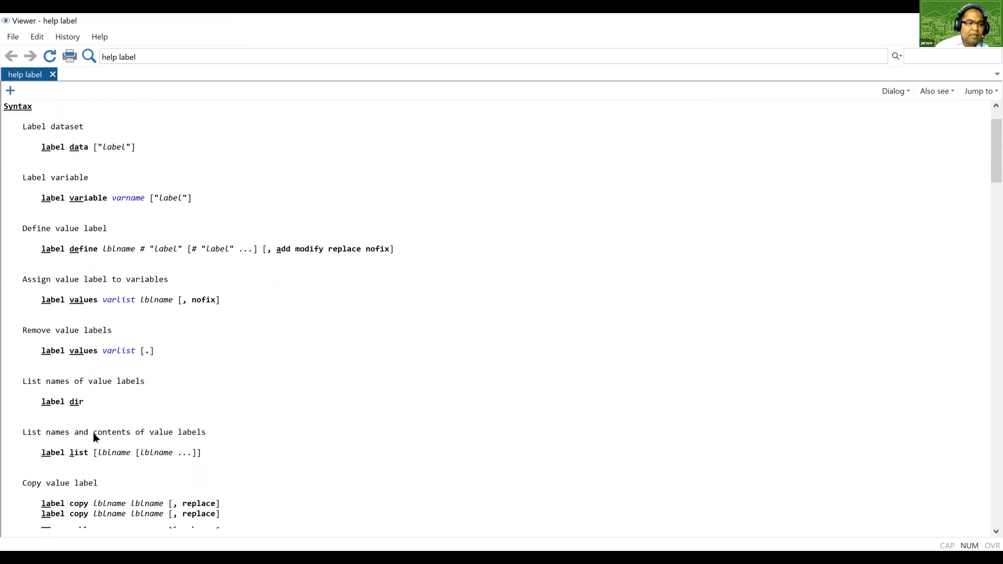
scroll(340, 410, "down", 4)
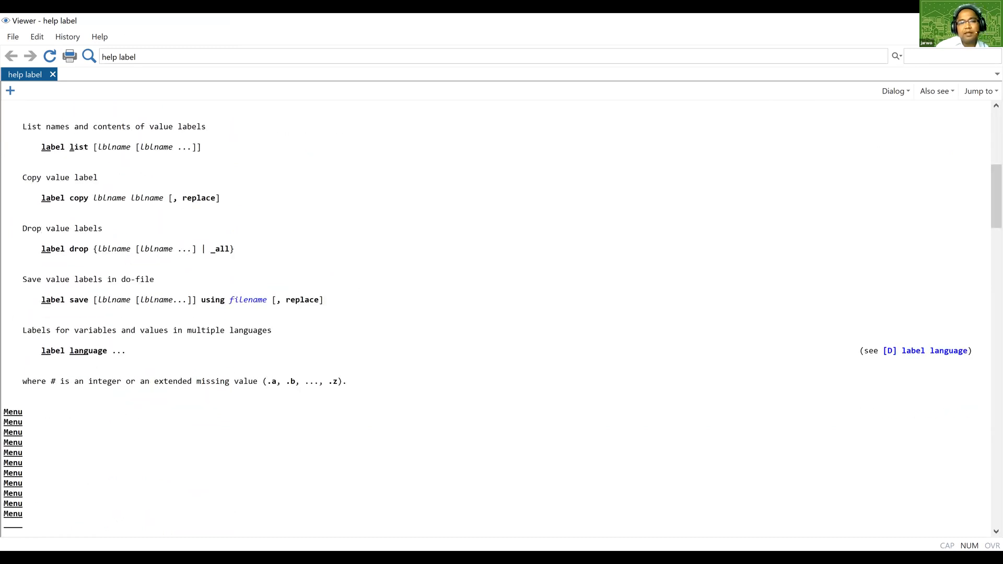
key("alt+Tab")
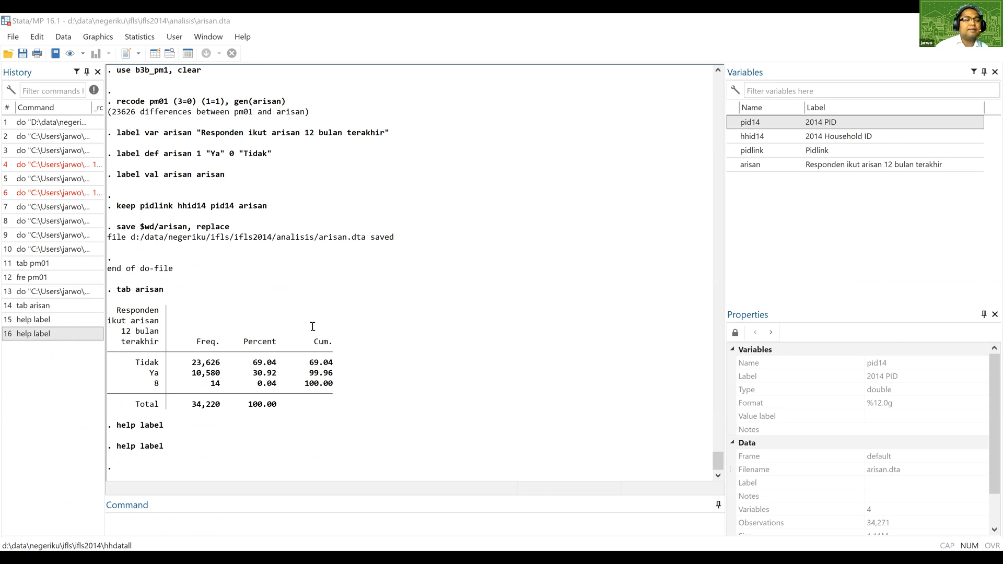
key("alt+Tab")
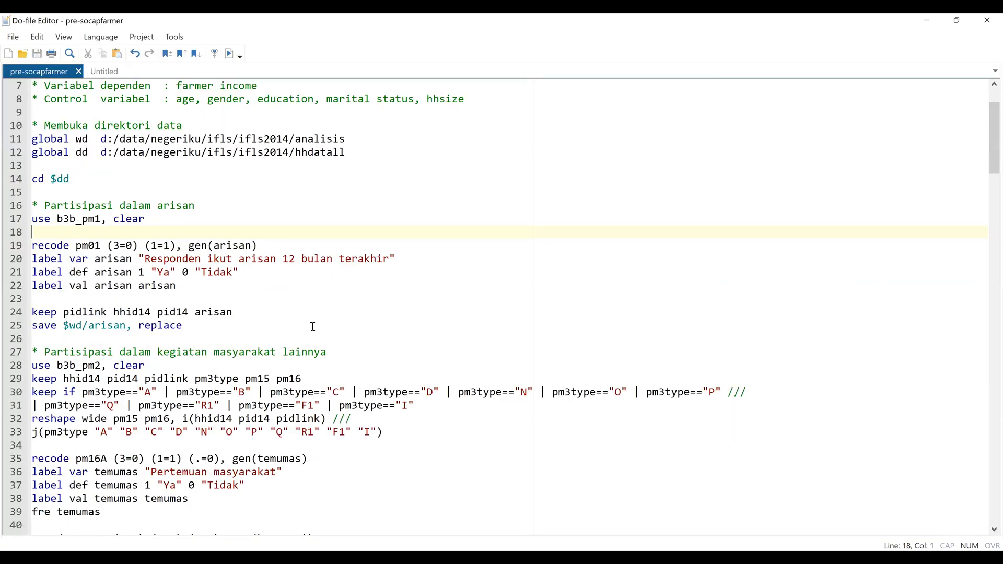
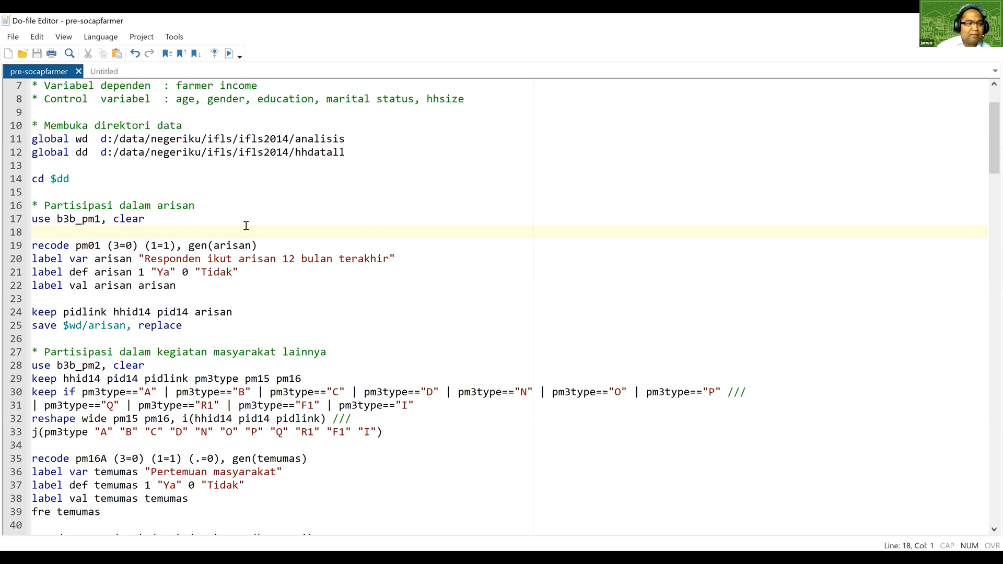
Run the do-file lines that load b3b_pm2, view the dataset in the data browser, and return to the do-file.
scroll(238, 217, "down", 1)
scroll(124, 164, "up", 3)
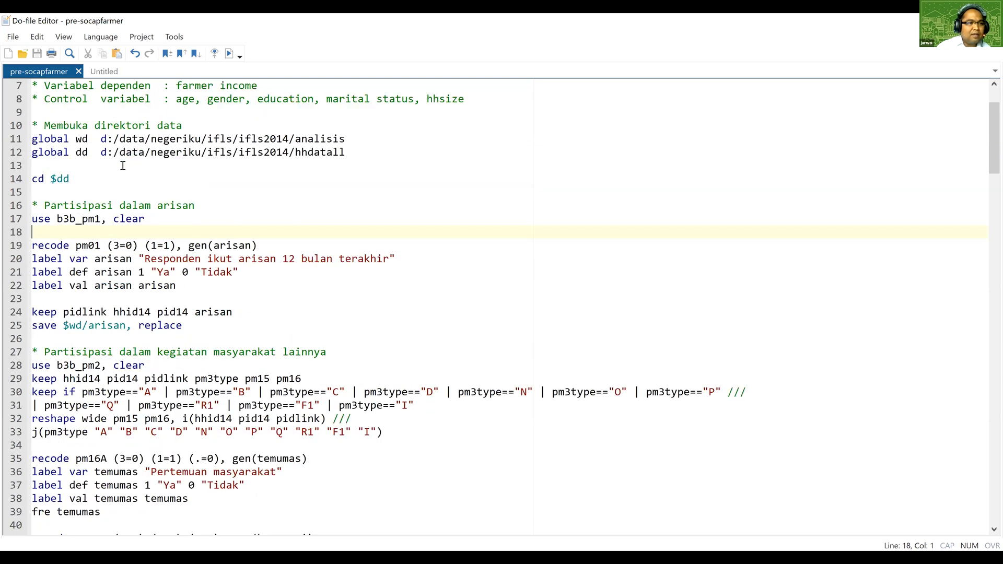
scroll(128, 230, "down", 3)
scroll(132, 237, "down", 1)
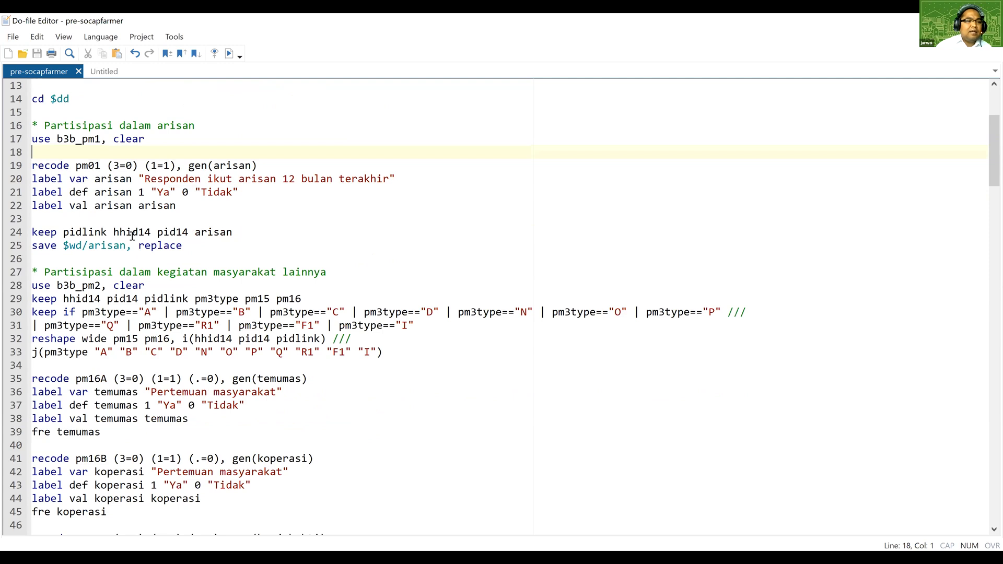
scroll(133, 236, "down", 2)
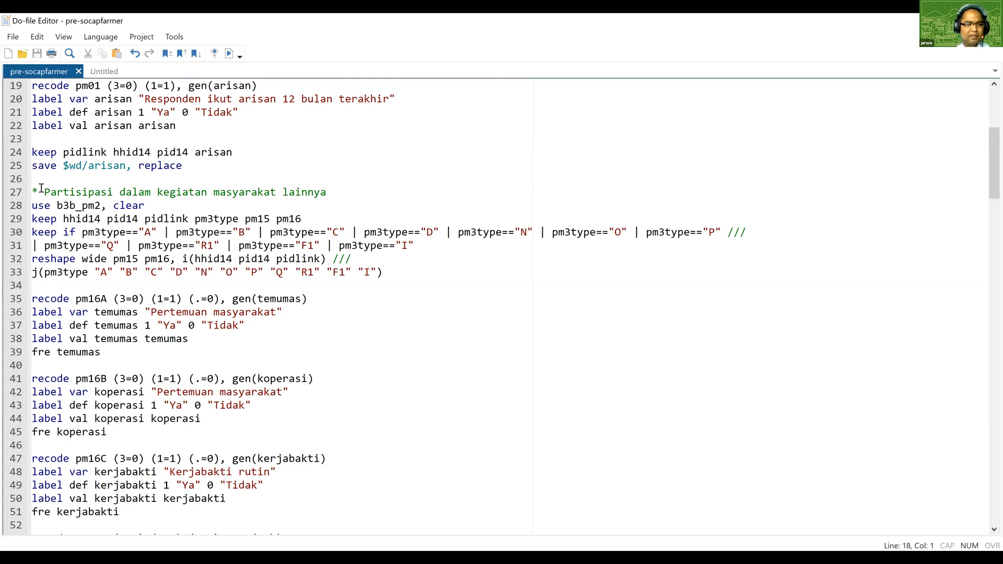
left_click(42, 190)
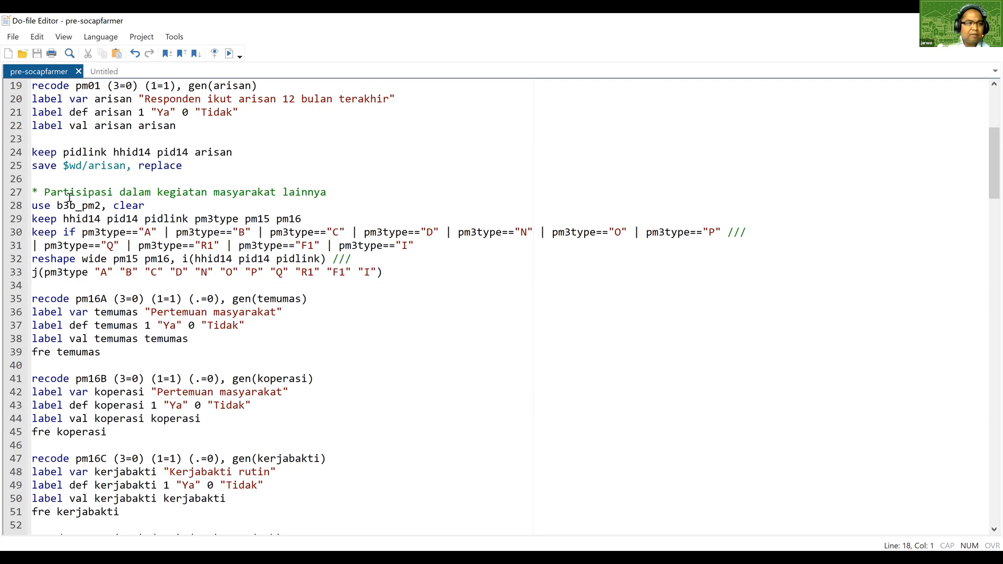
left_click_drag(36, 179, 147, 206)
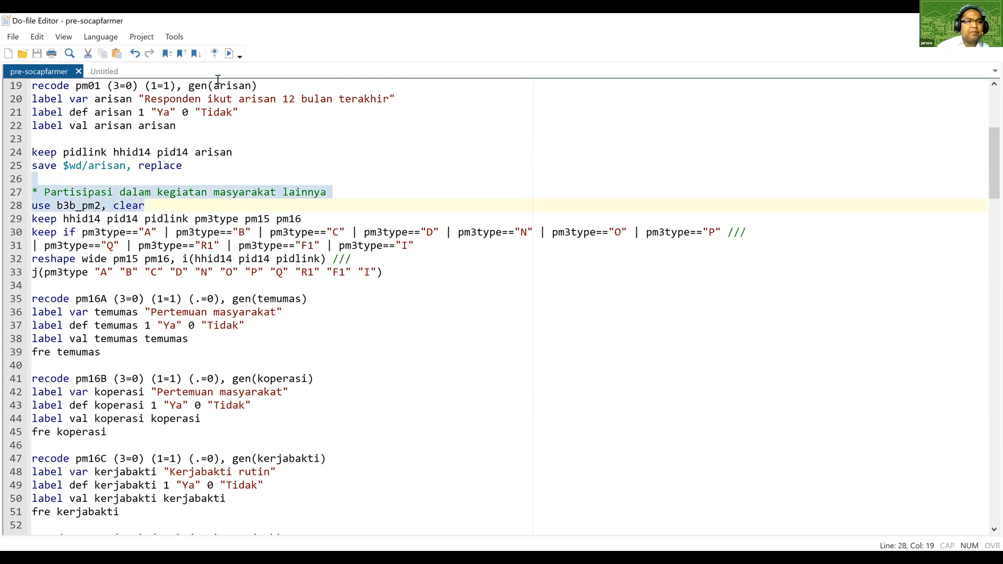
key("alt+Tab")
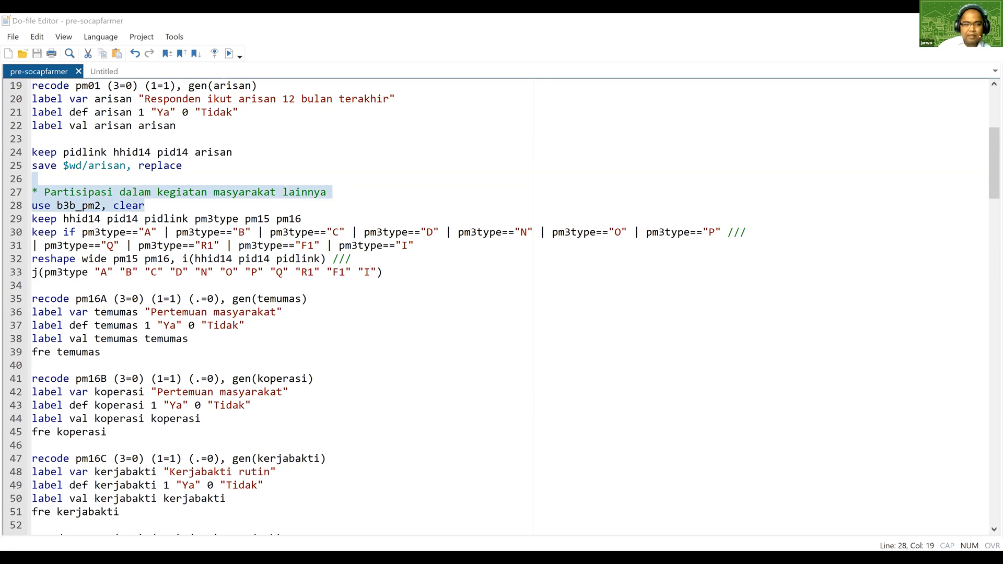
left_click(318, 434)
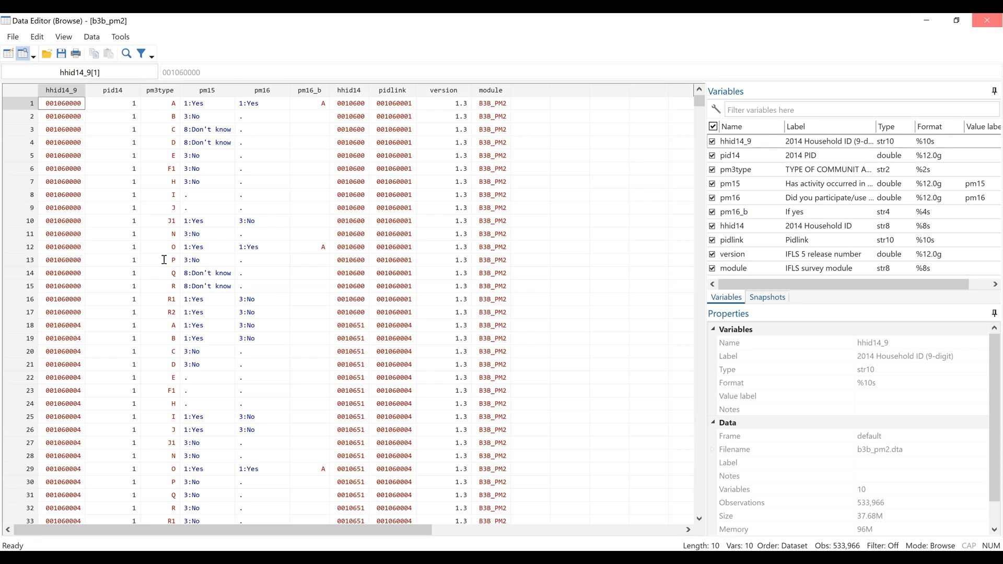
key("alt+Tab")
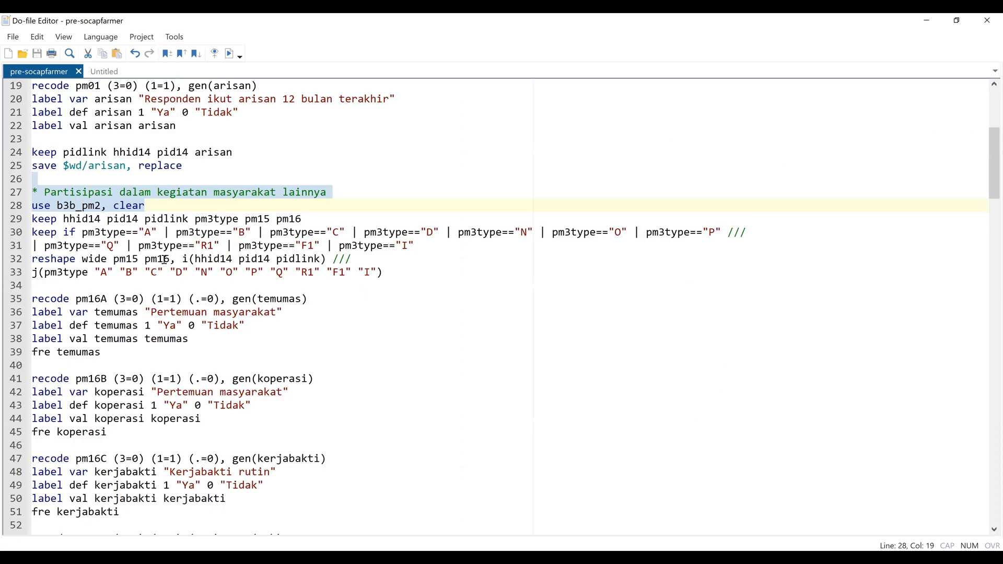
Rerun only the do-file's community participation heading and its "use b3b_pm2, clear" line.
left_click(162, 208)
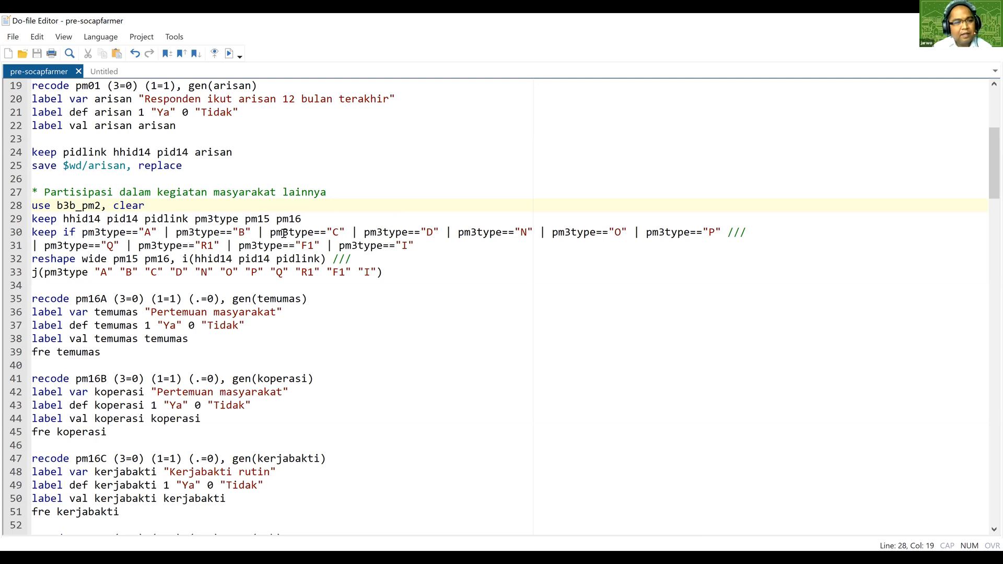
left_click(110, 183)
left_click(145, 205, "shift")
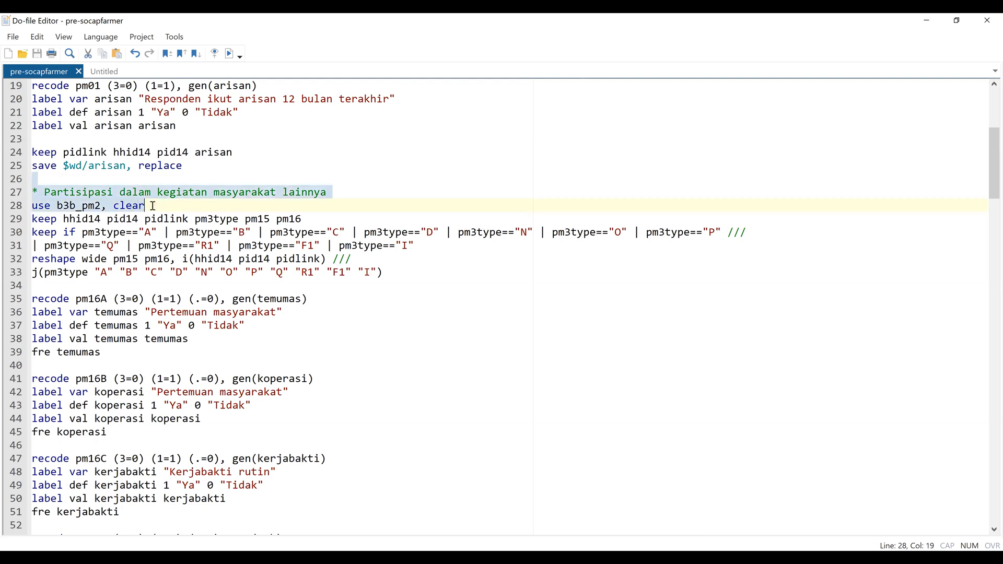
left_click(229, 54)
key("ctrl+d")
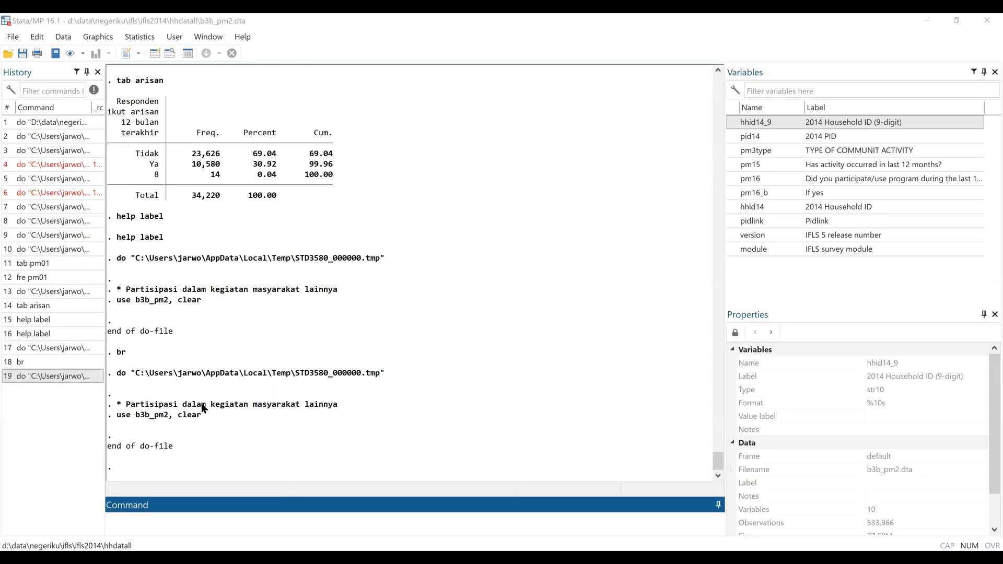
Browse the long-format b3b_pm2 records to the last observation and back to the first, and return to the do-file.
key("alt+Tab")
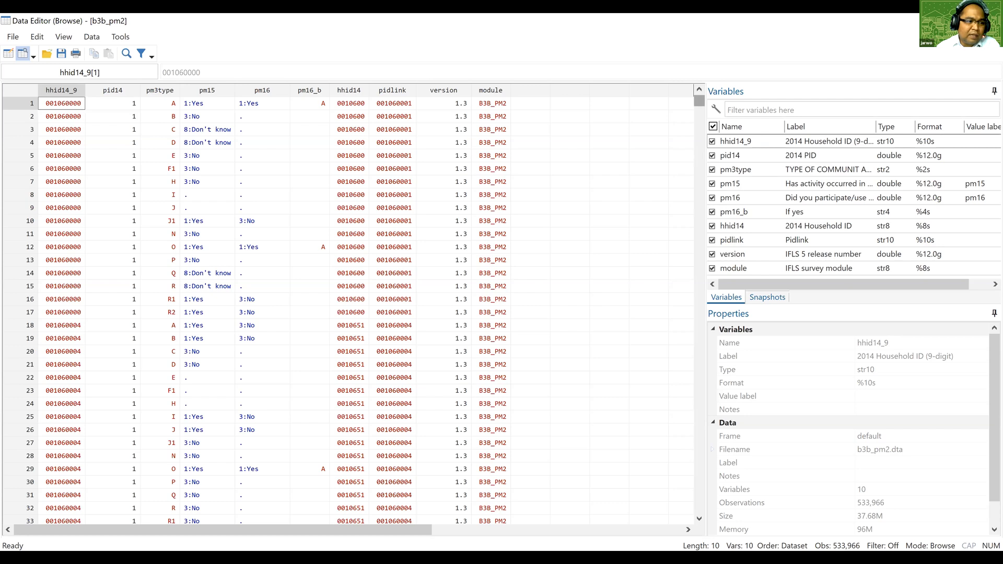
scroll(349, 311, "down", 10)
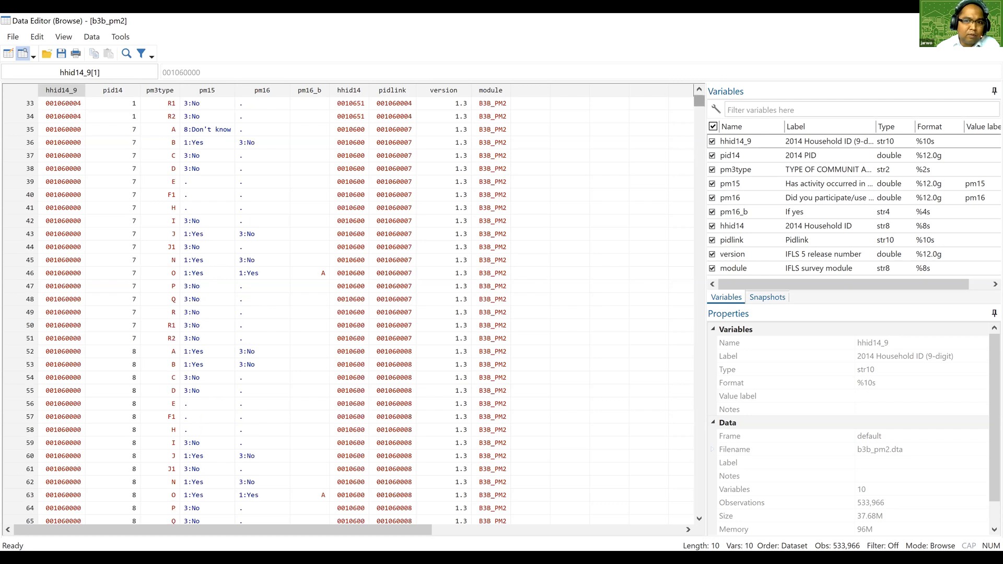
left_click_drag(699, 100, 699, 508)
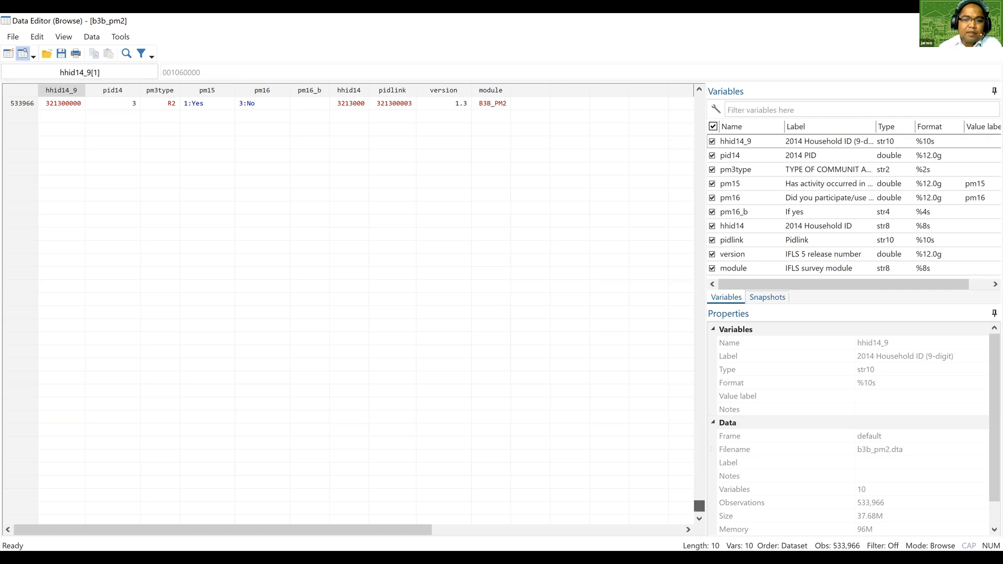
left_click_drag(699, 505, 699, 101)
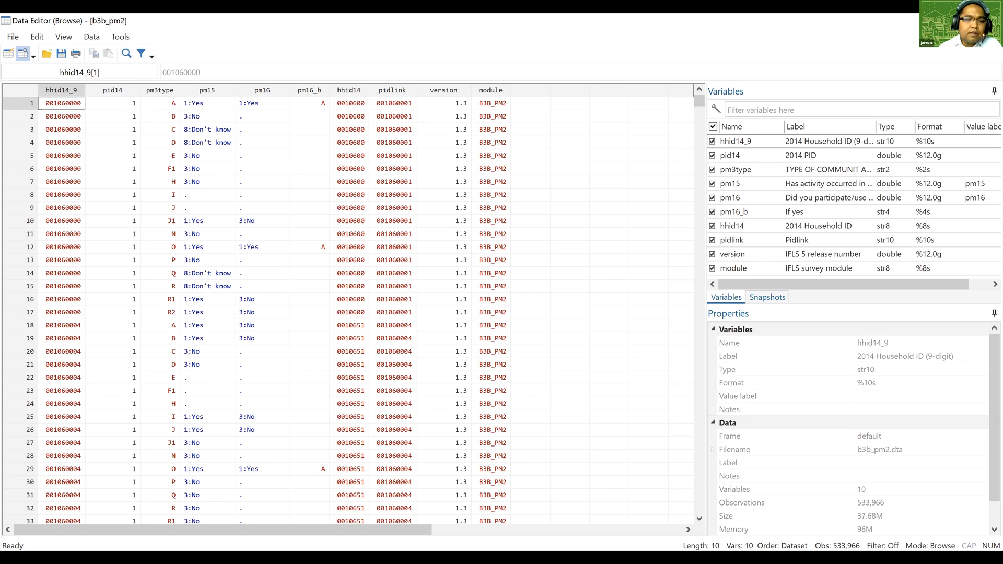
key("alt+Tab")
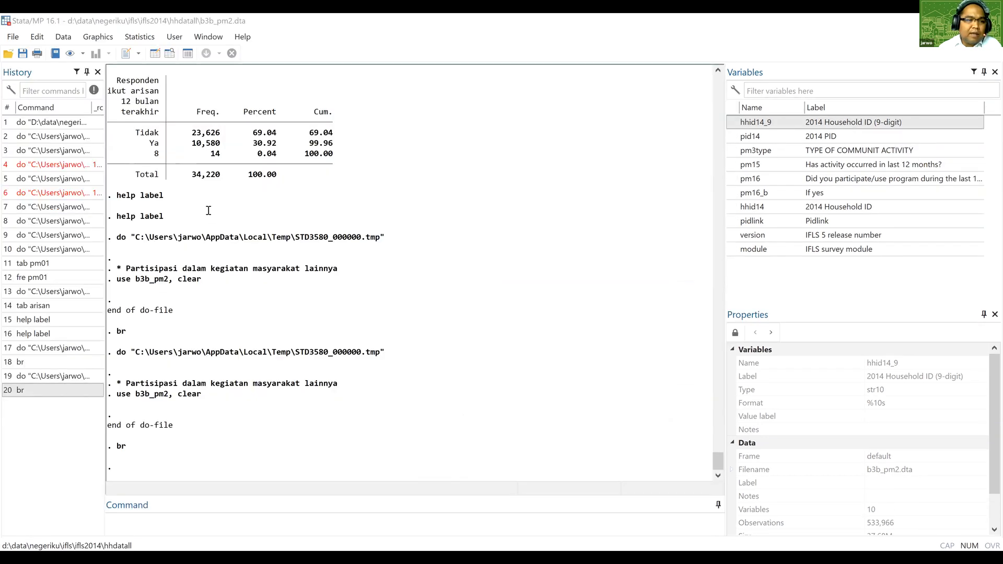
key("alt+Tab")
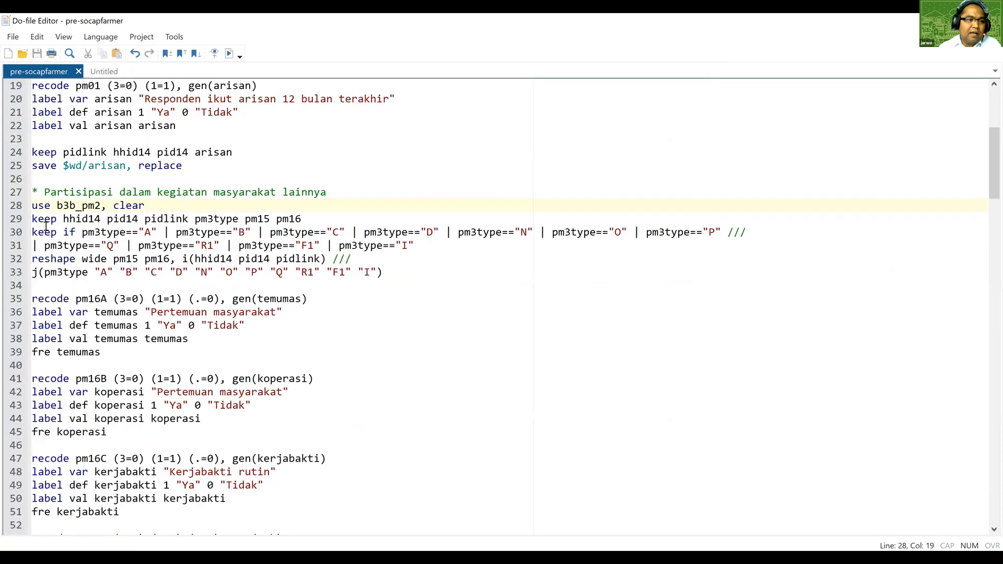
Run the b3b_pm2 block from the use line through the keep commands to the wide reshape of pm15 and pm16 by pm3type.
left_click(35, 258)
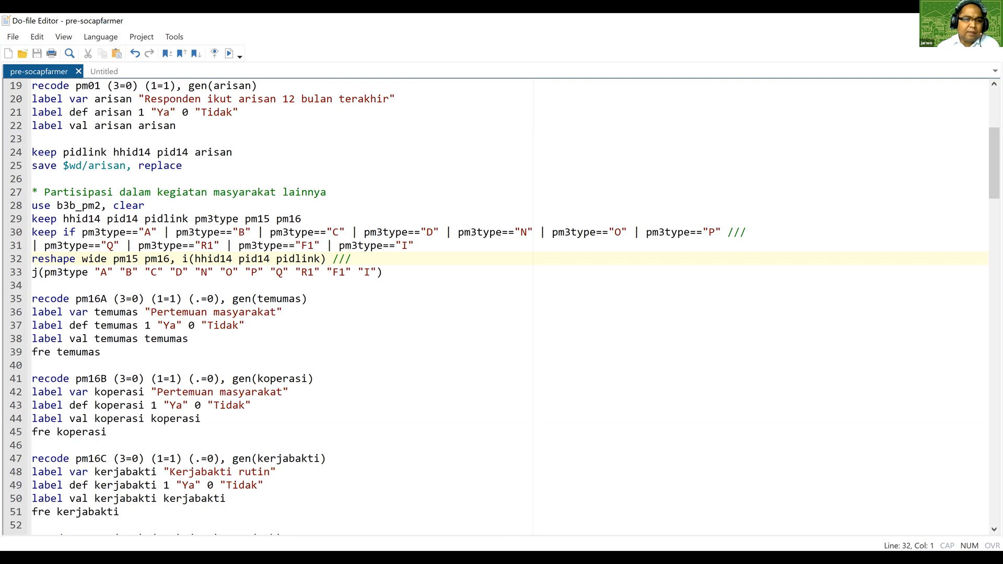
key("alt+Tab")
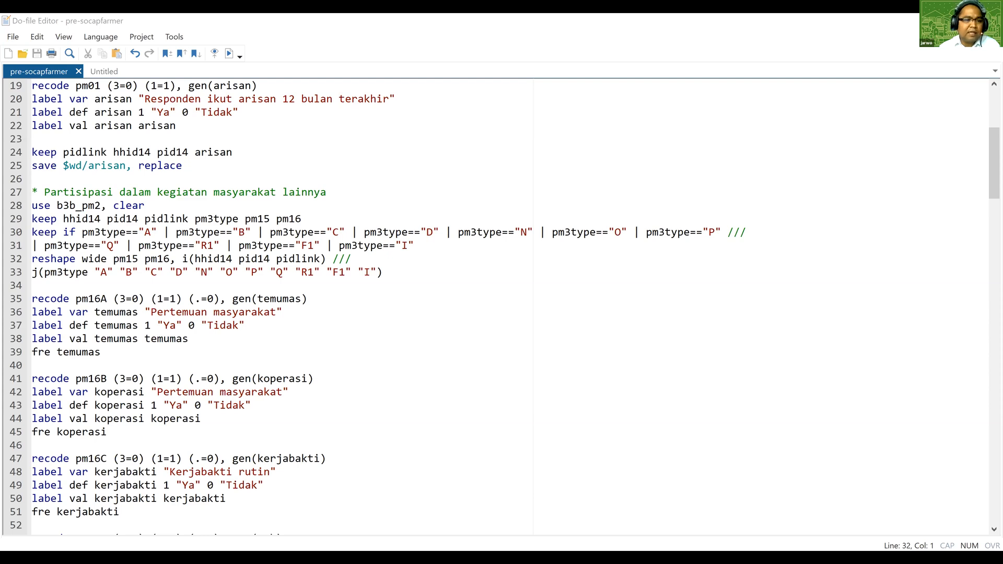
key("alt+Tab")
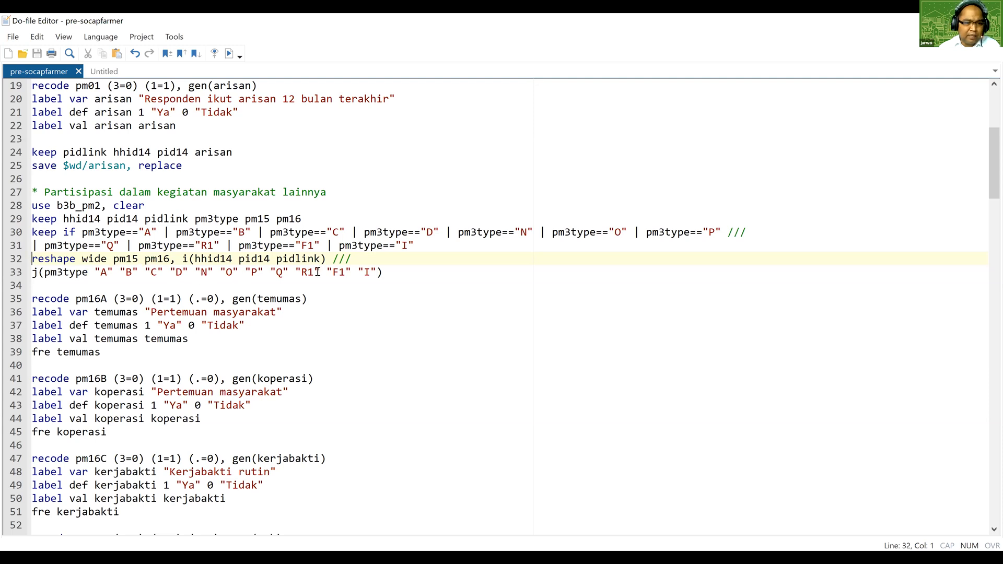
left_click_drag(44, 184, 396, 271)
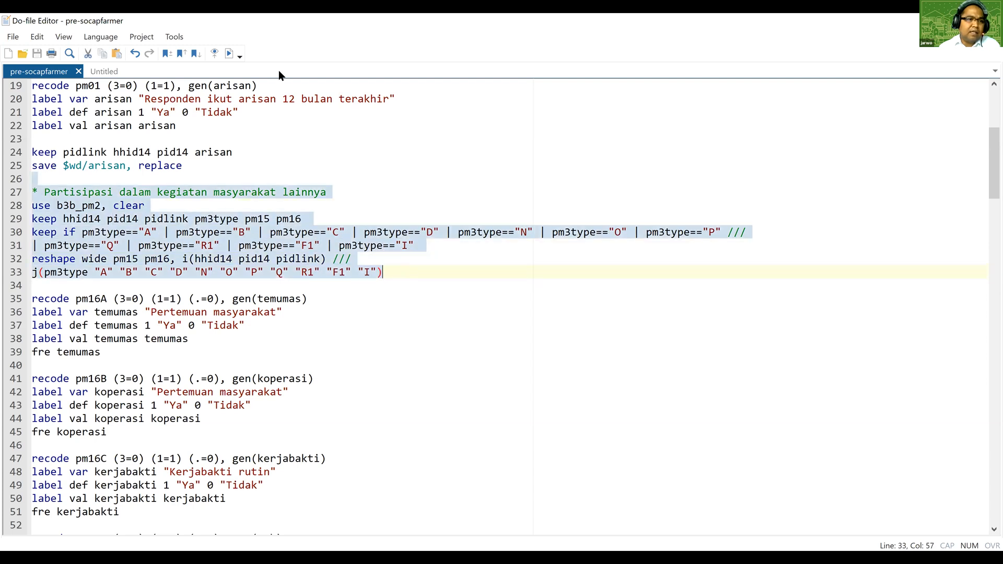
left_click(230, 53)
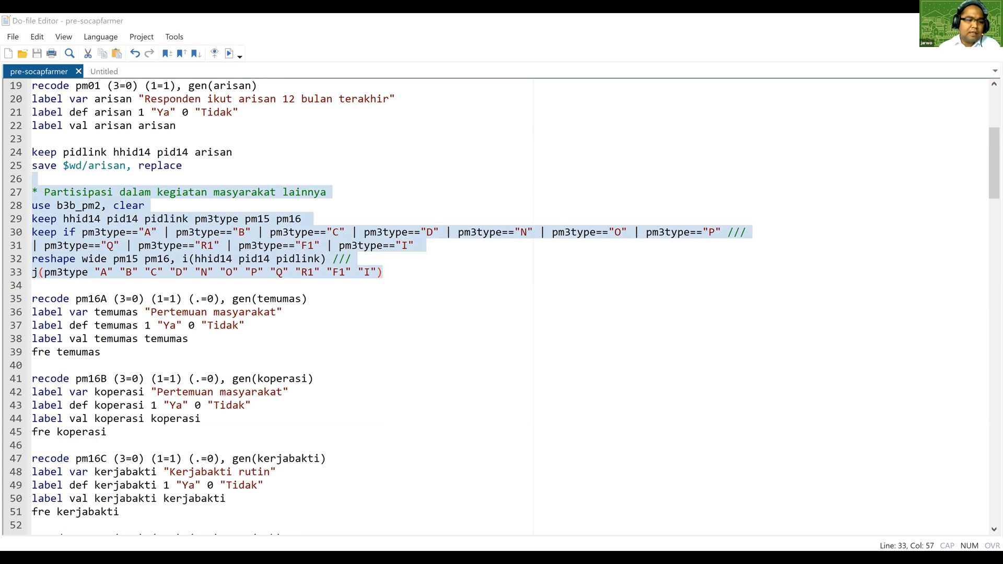
key("alt+Tab")
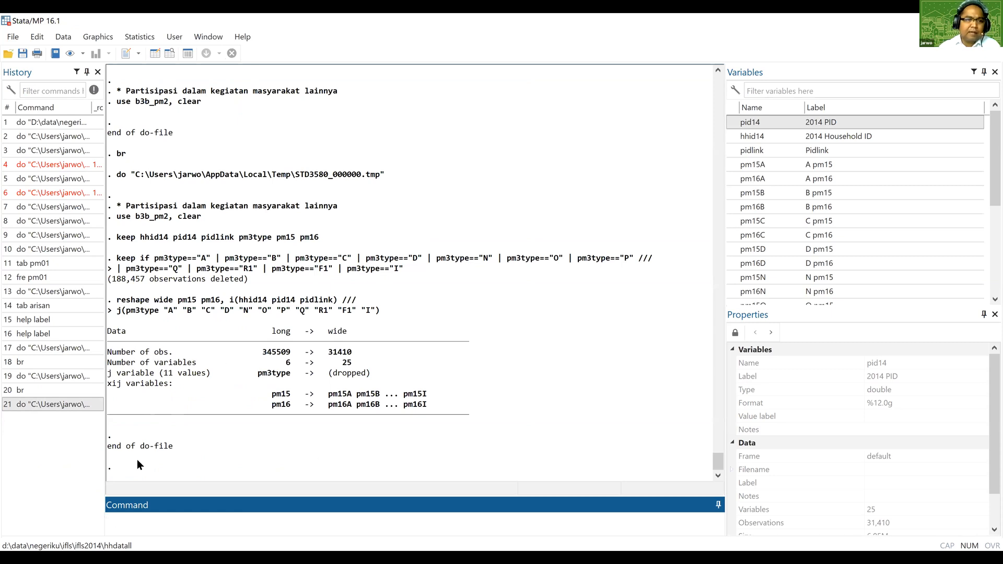
Browse the reshaped wide dataset down to its last observation and return to the do-file.
left_click(1, 216)
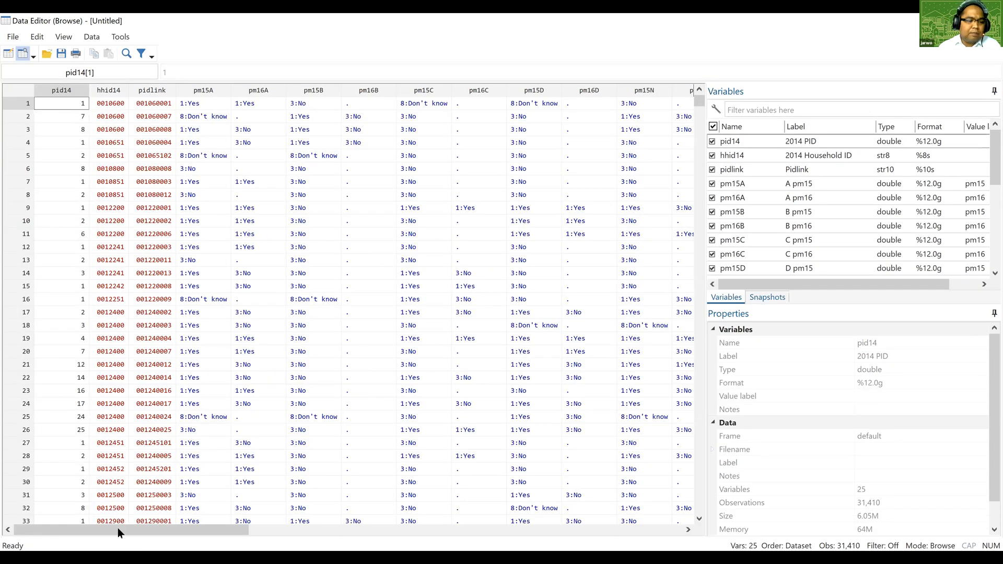
left_click_drag(118, 529, 67, 532)
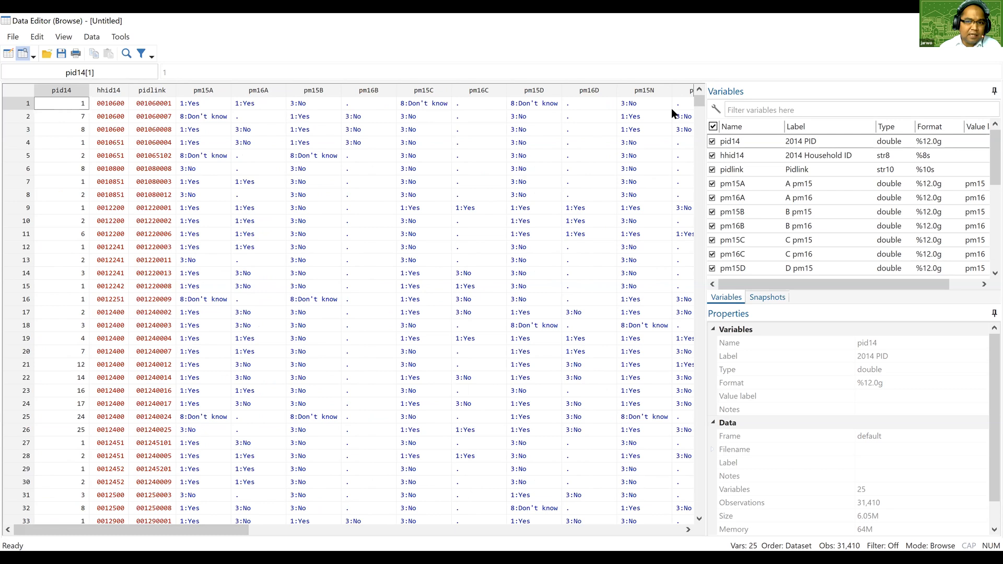
left_click_drag(700, 102, 708, 512)
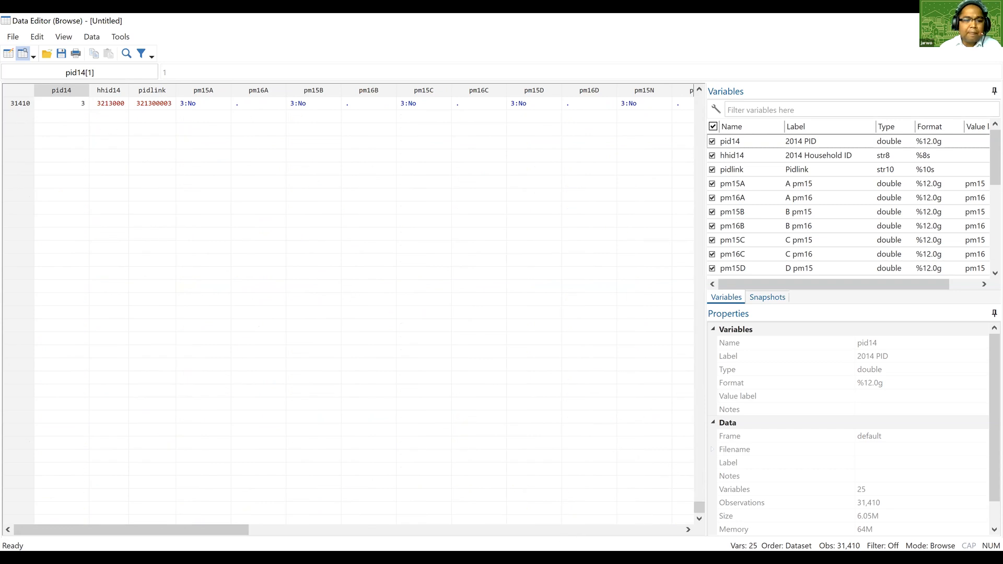
key("alt+Tab")
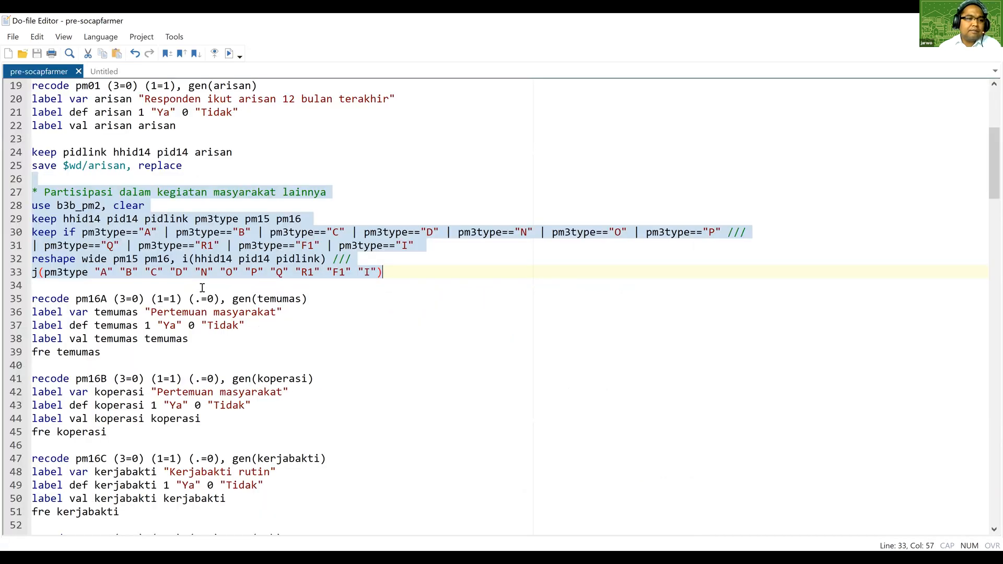
Change the variable label of koperasi in the pm16B recode block to "Koperasi".
left_click(202, 288)
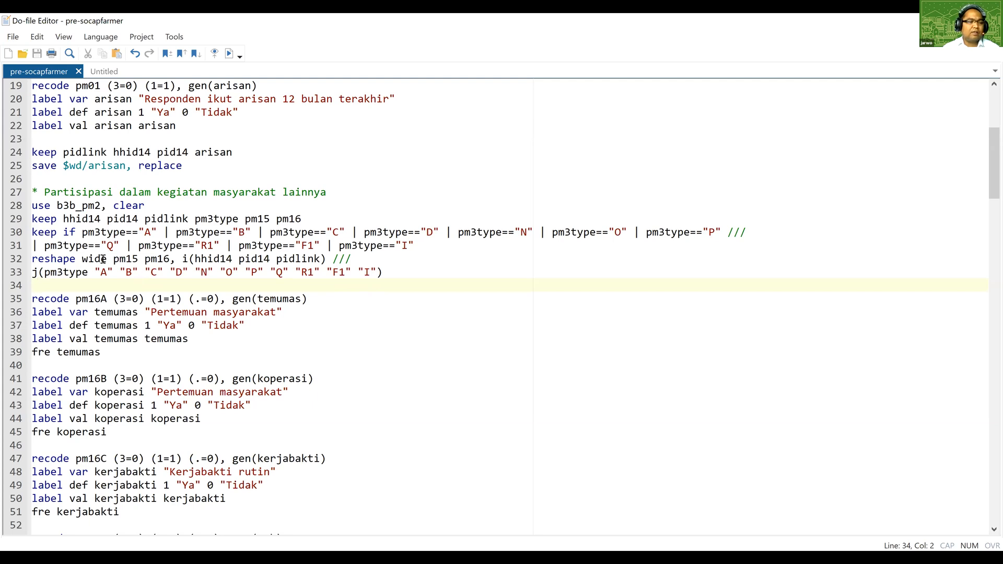
scroll(103, 259, "down", 1)
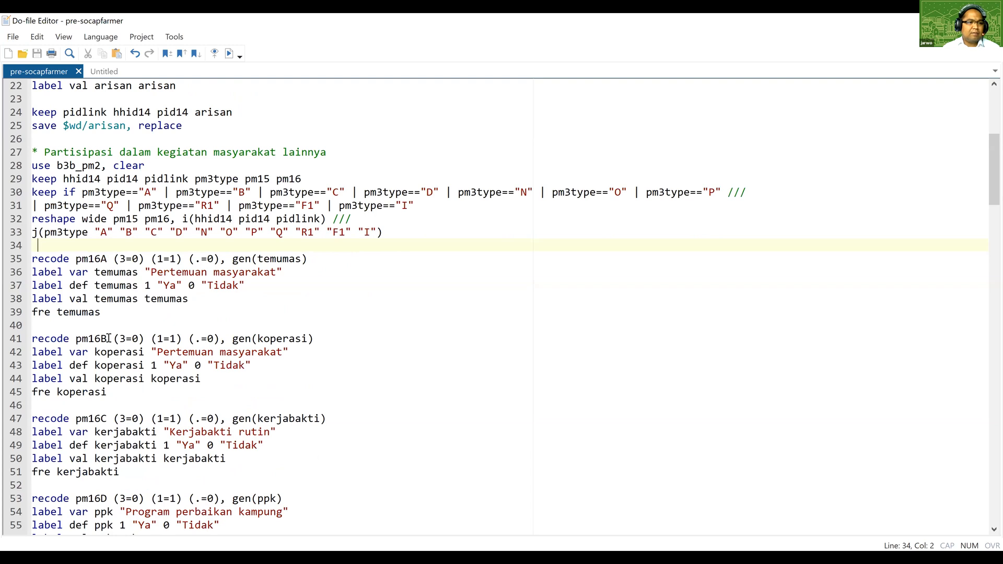
scroll(108, 337, "down", 5)
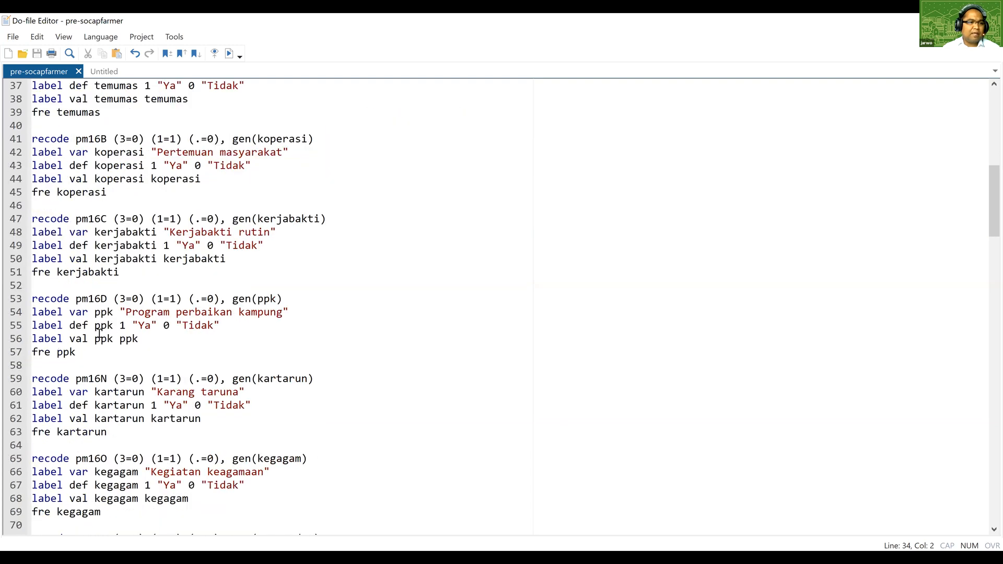
scroll(64, 283, "up", 5)
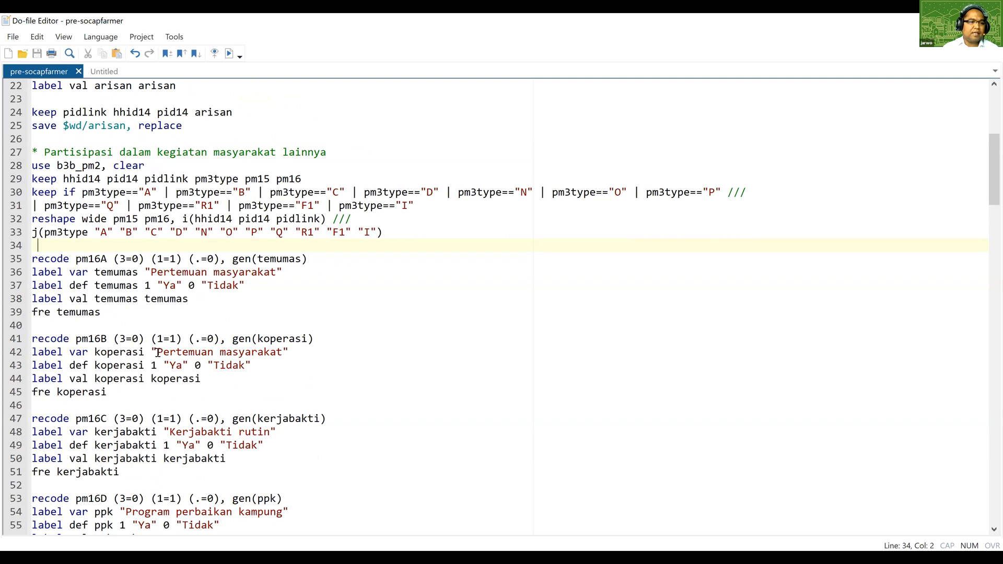
left_click_drag(158, 353, 282, 353)
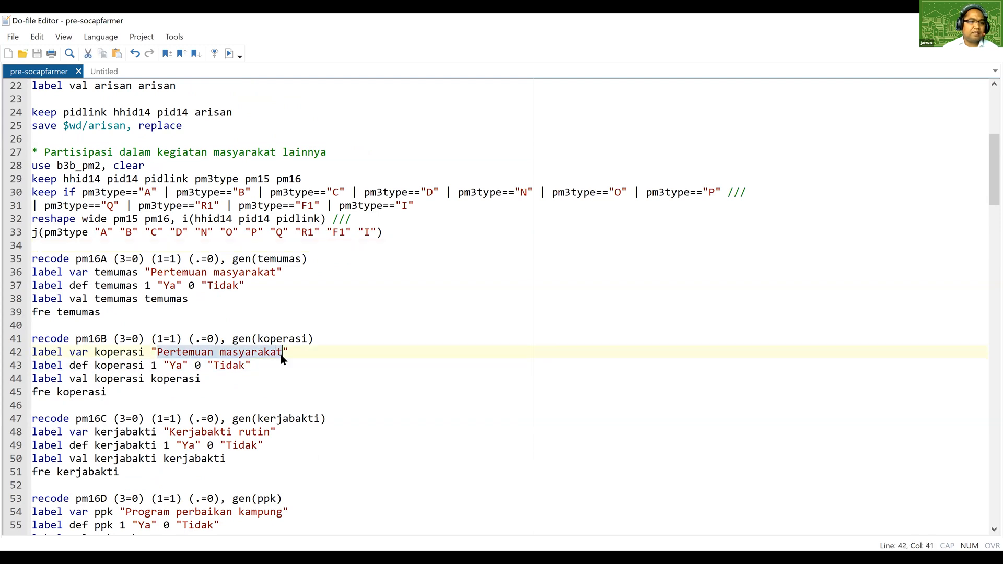
type("Koperas")
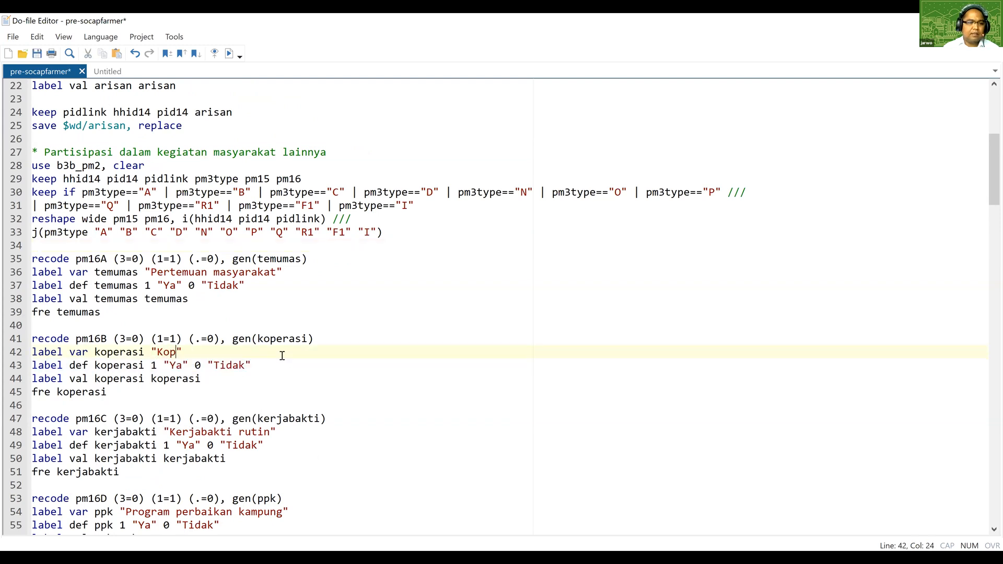
type("i")
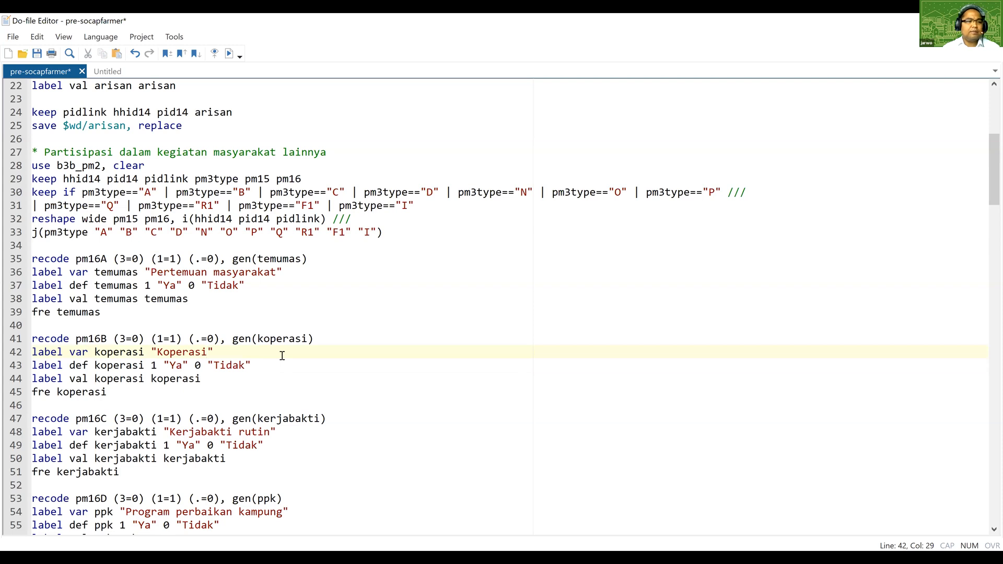
left_click(254, 388)
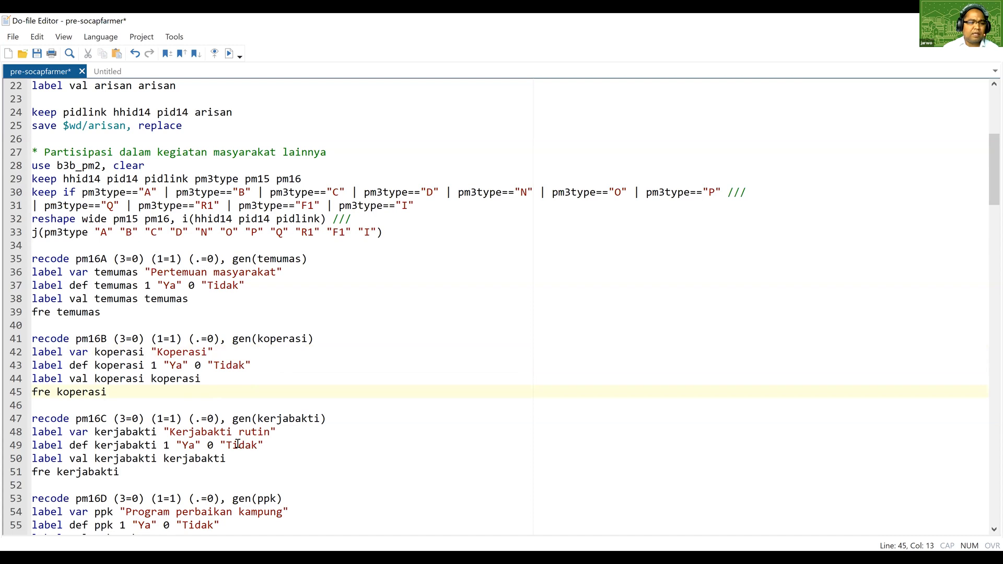
Review the recode and label blocks for the community participation variables, from temumas through pkk.
scroll(237, 444, "down", 1)
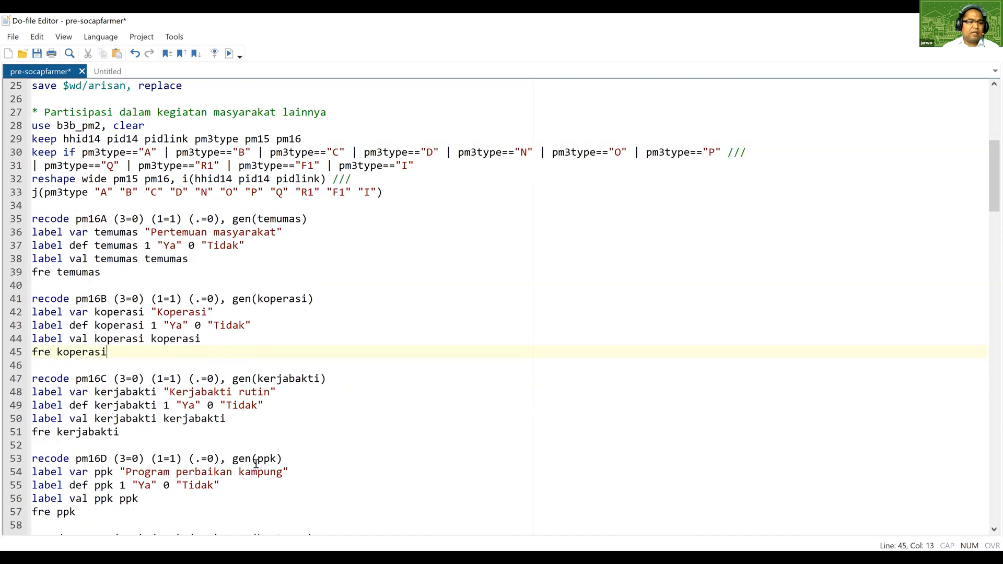
scroll(200, 468, "down", 7)
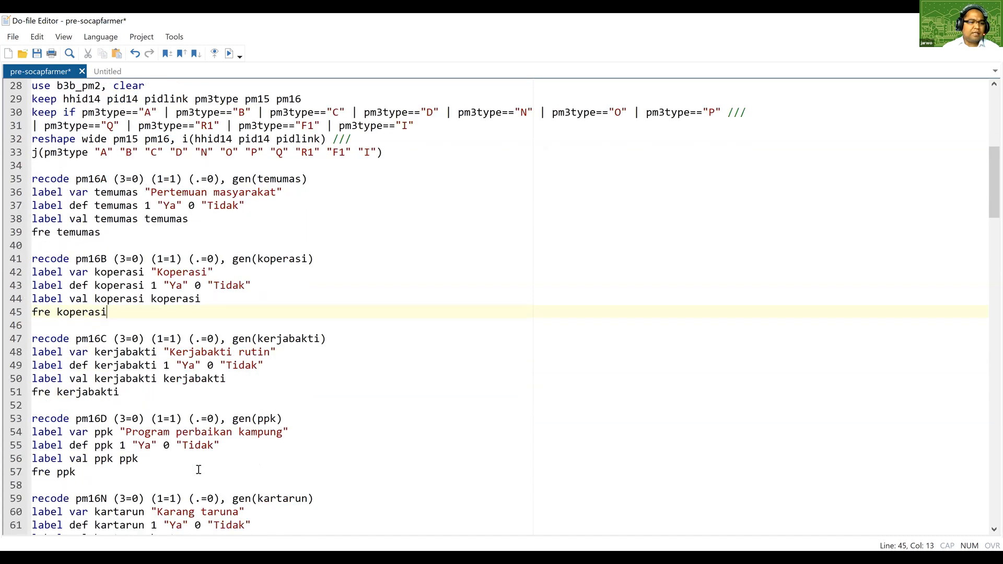
scroll(198, 464, "down", 1)
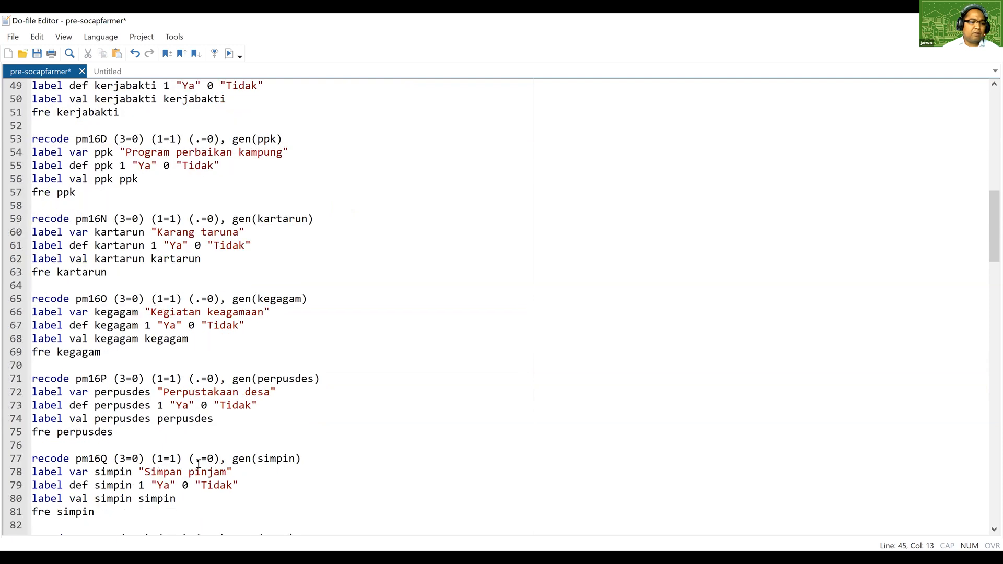
scroll(180, 476, "down", 2)
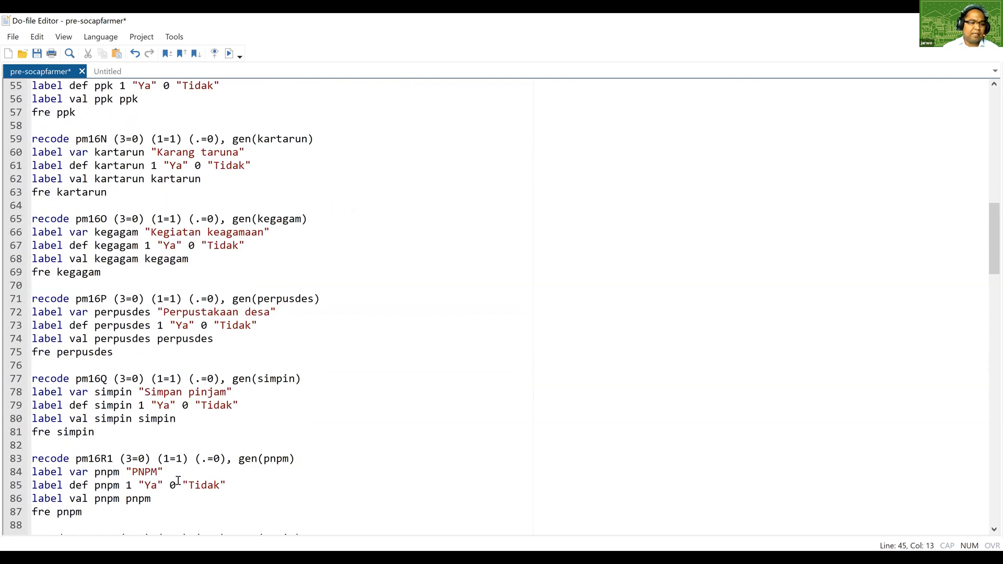
scroll(178, 481, "down", 3)
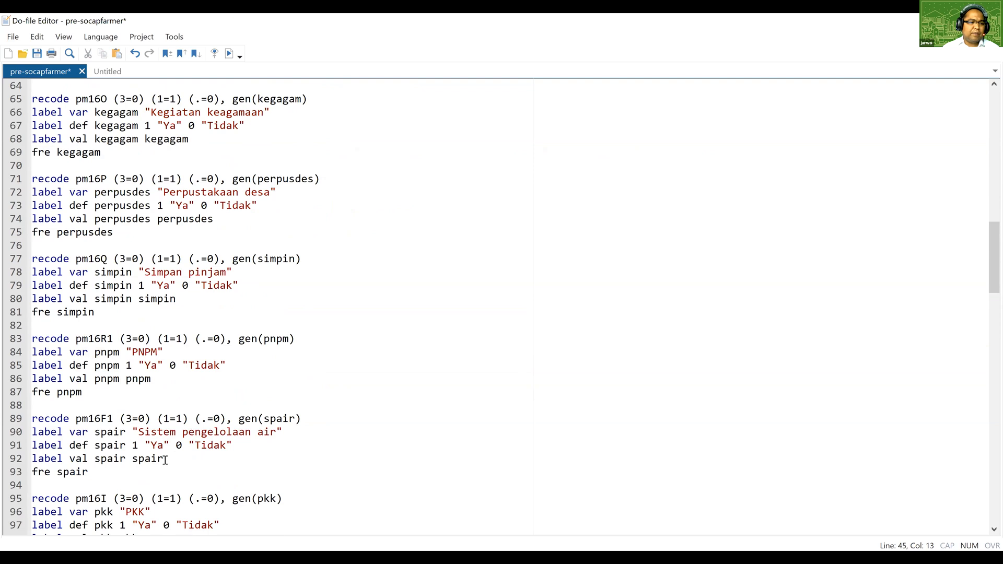
scroll(153, 469, "down", 2)
scroll(155, 466, "up", 3)
scroll(156, 466, "up", 12)
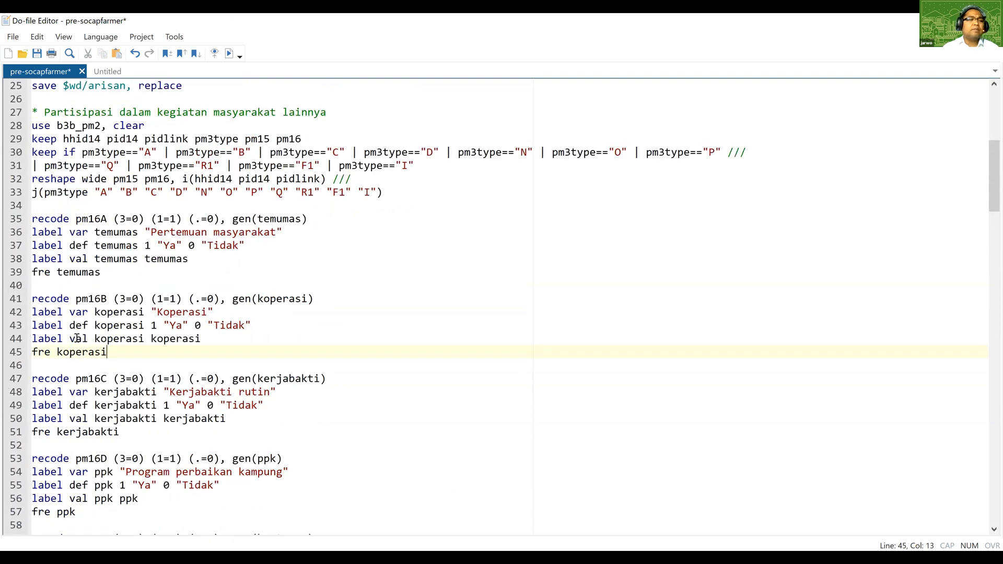
scroll(77, 339, "up", 1)
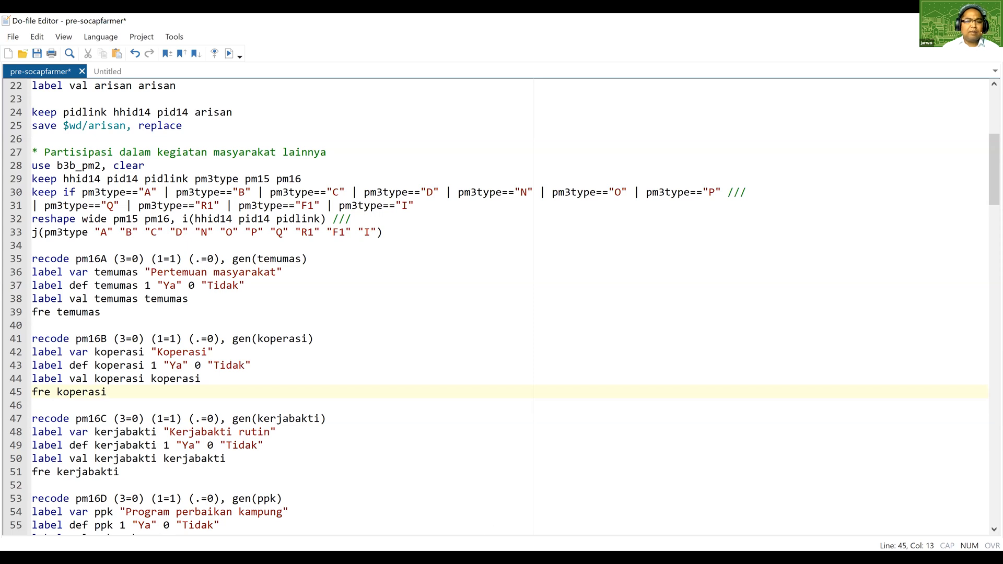
key("alt+Tab")
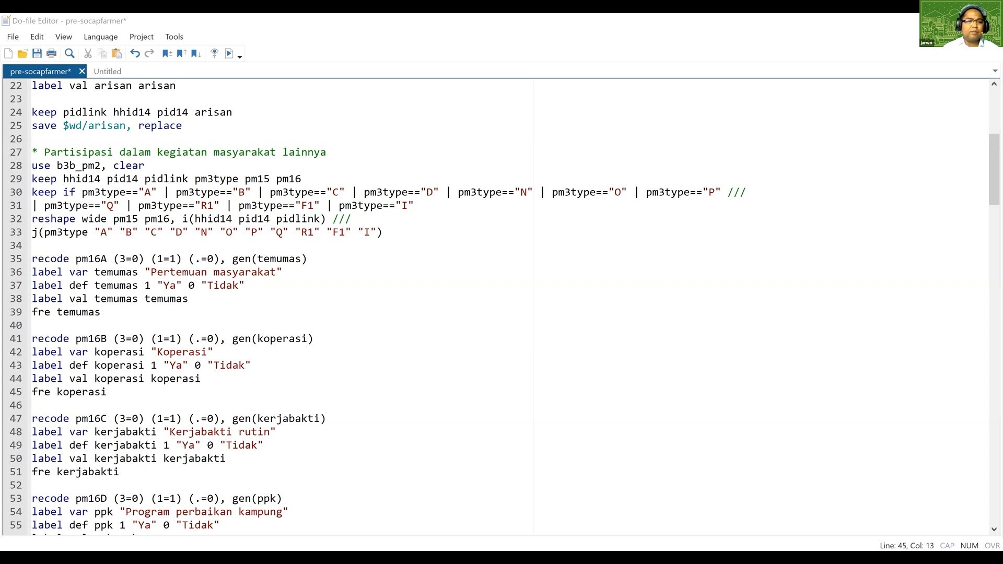
left_click(217, 257)
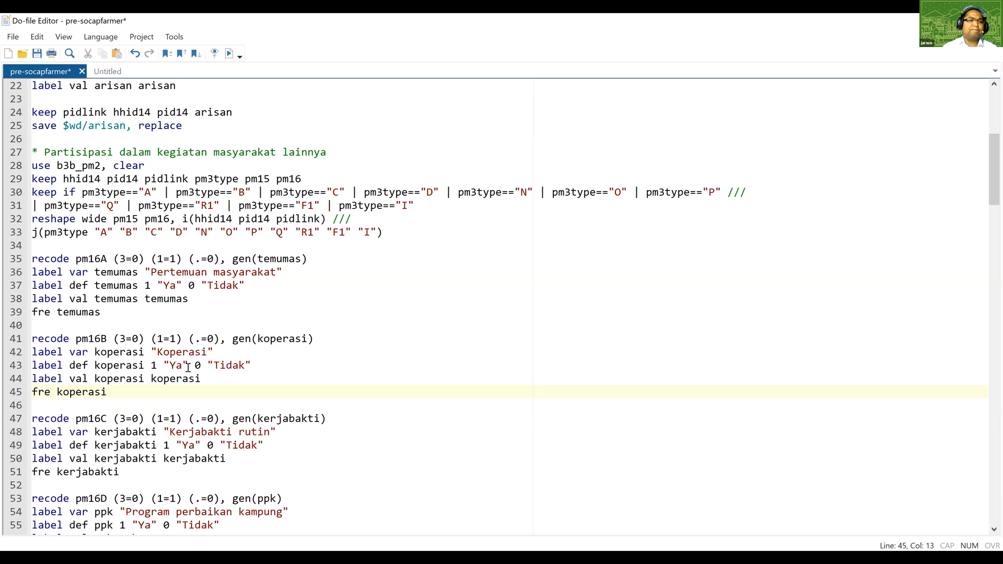
scroll(179, 355, "down", 2)
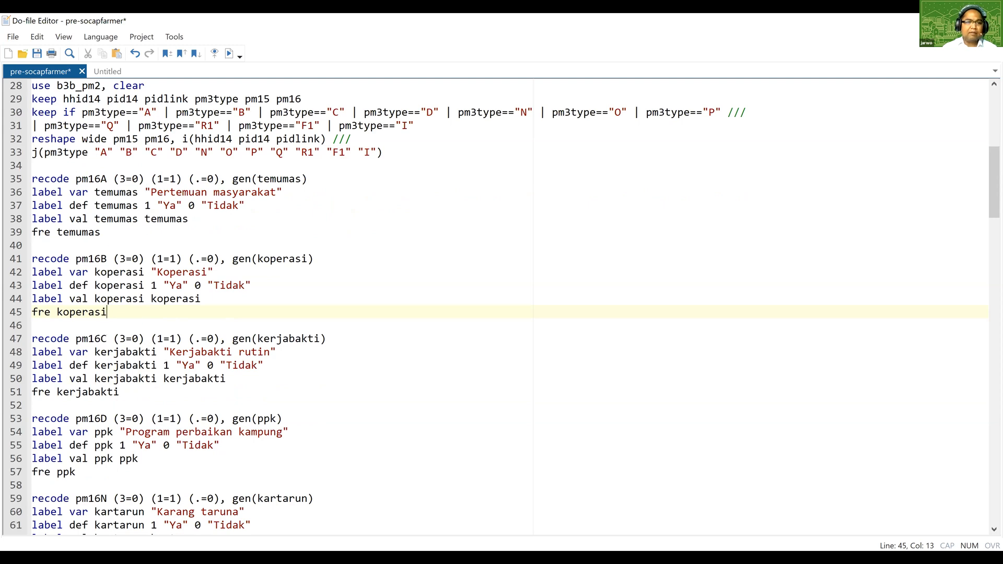
left_click(505, 546)
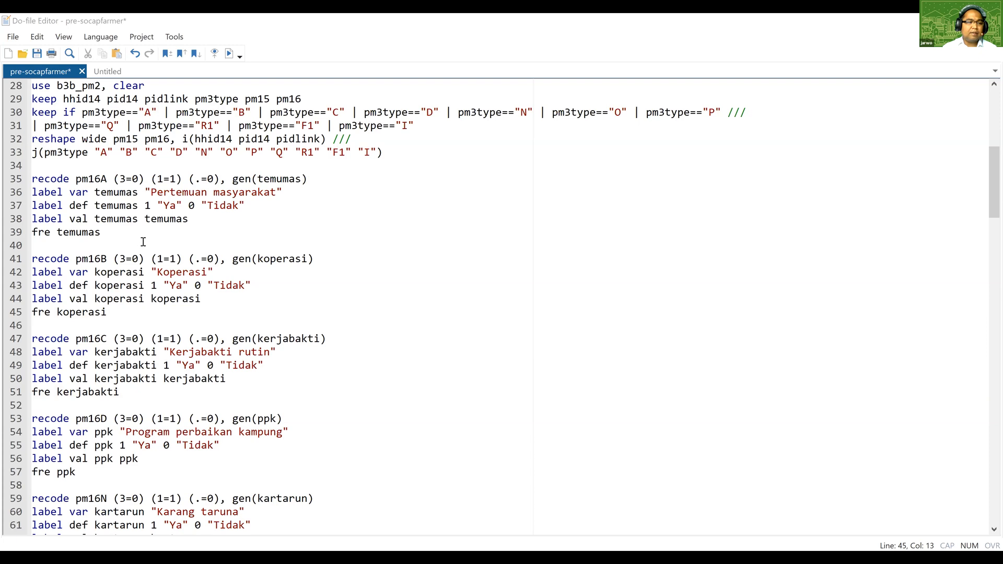
left_click(209, 332)
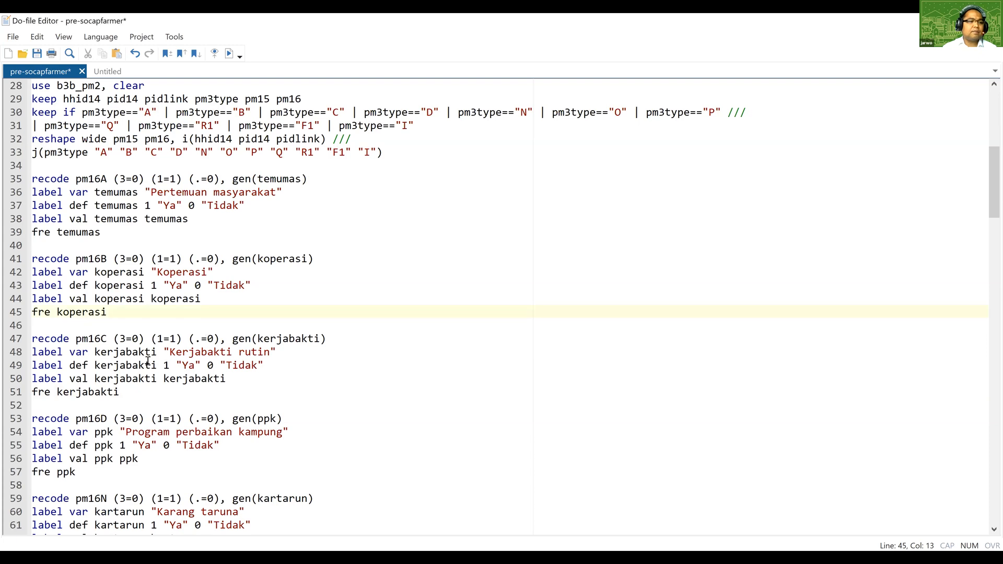
Read through the remaining recode blocks down to the keep, save and merge commands for partisip and sosparticip.
scroll(147, 362, "down", 4)
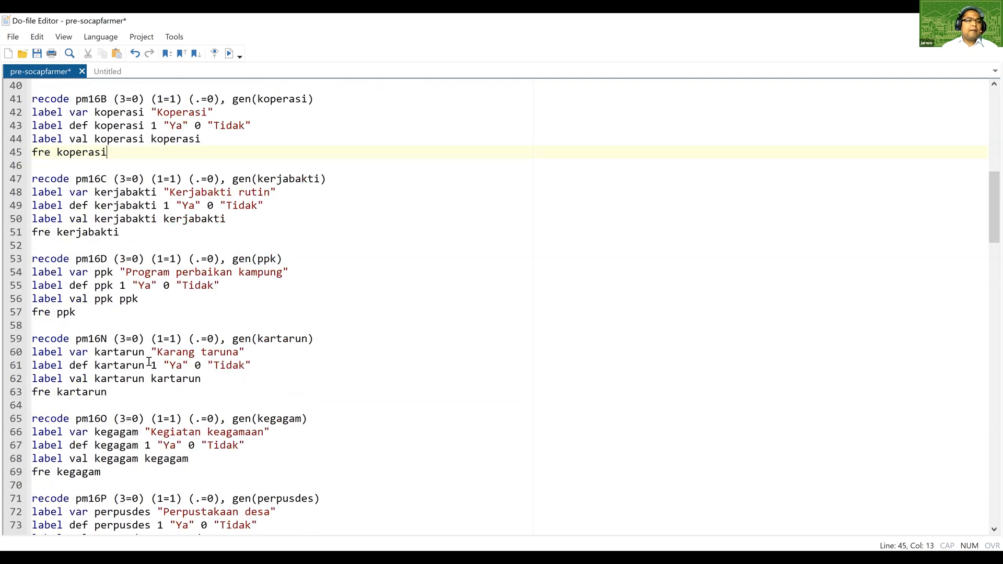
scroll(150, 362, "down", 7)
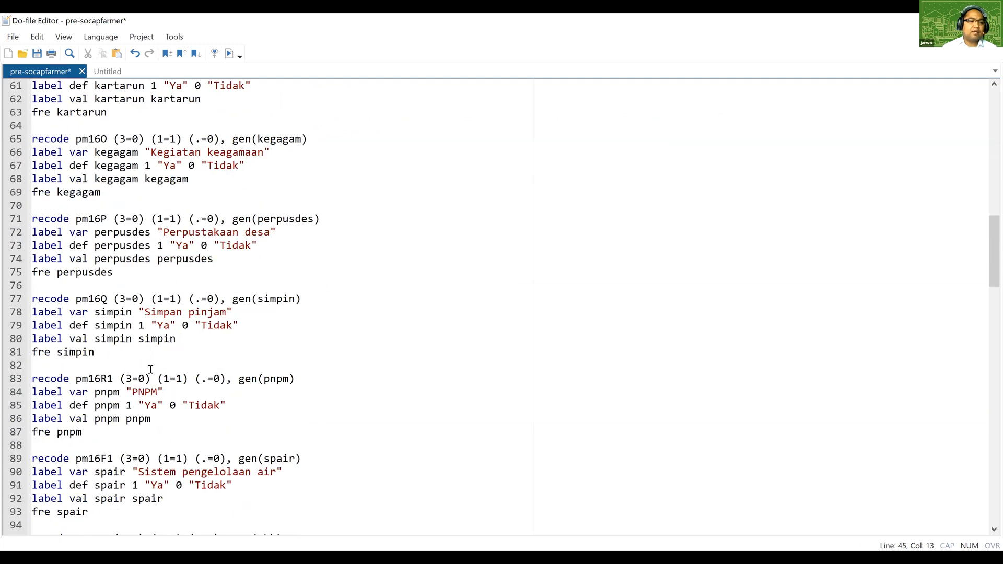
scroll(152, 368, "down", 3)
scroll(151, 368, "down", 1)
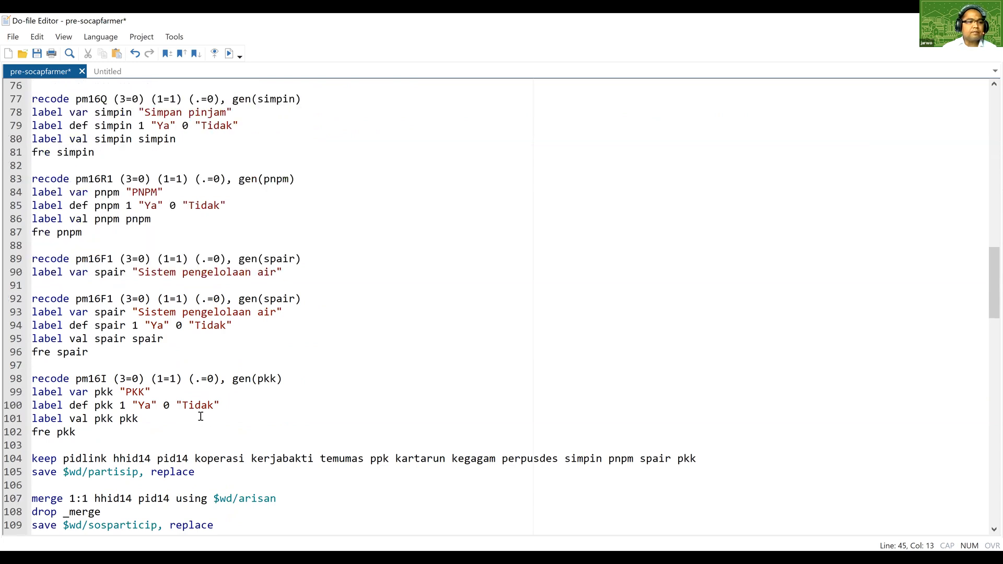
scroll(201, 385, "down", 1)
scroll(202, 385, "down", 1)
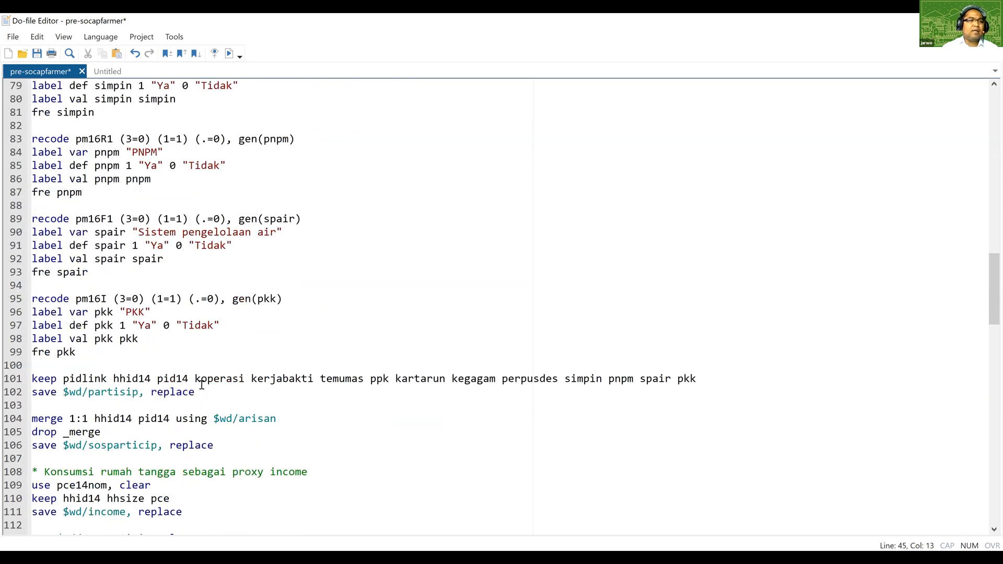
scroll(172, 368, "up", 4)
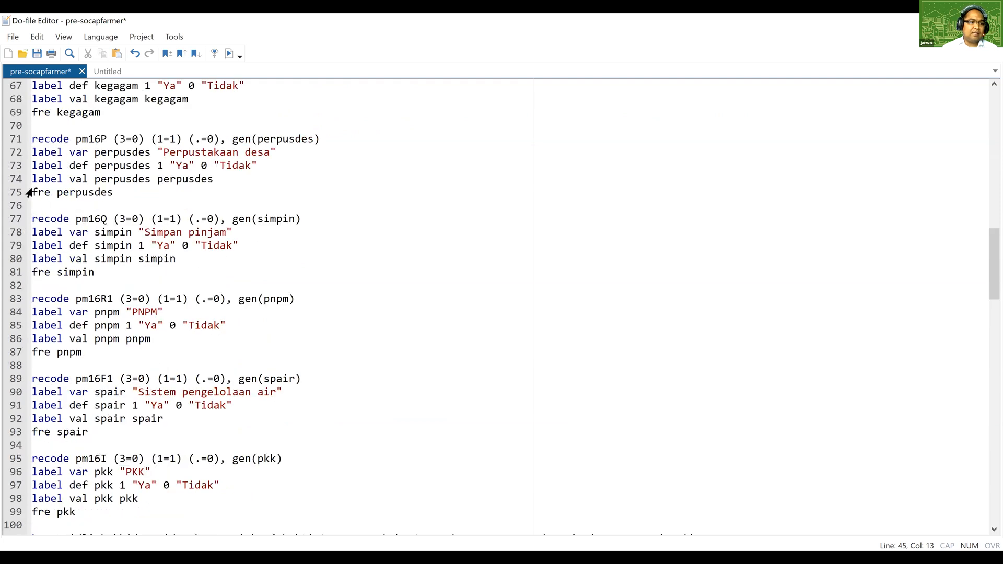
scroll(99, 421, "up", 16)
left_click_drag(25, 192, 225, 403)
left_click_drag(210, 321, 159, 361)
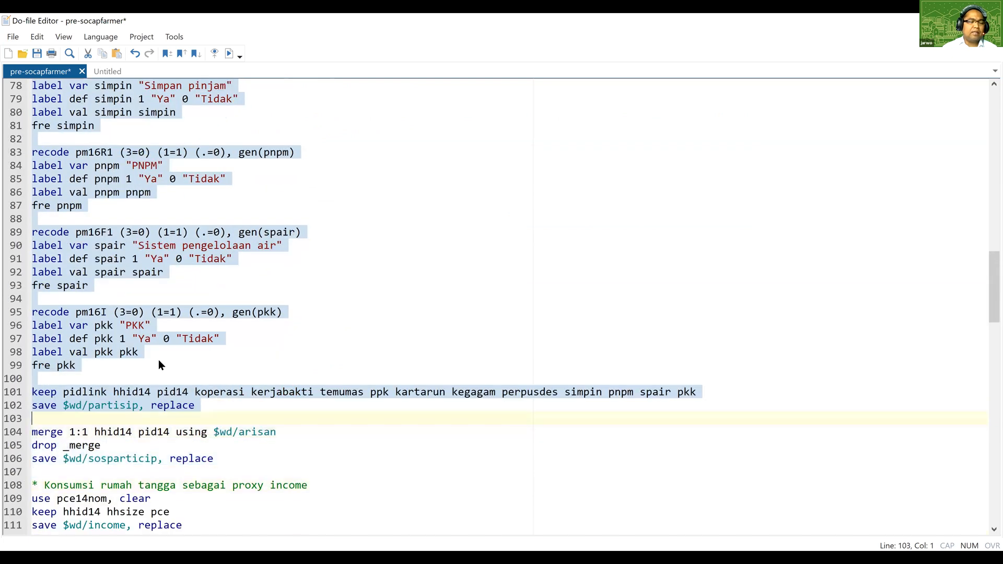
left_click(69, 392)
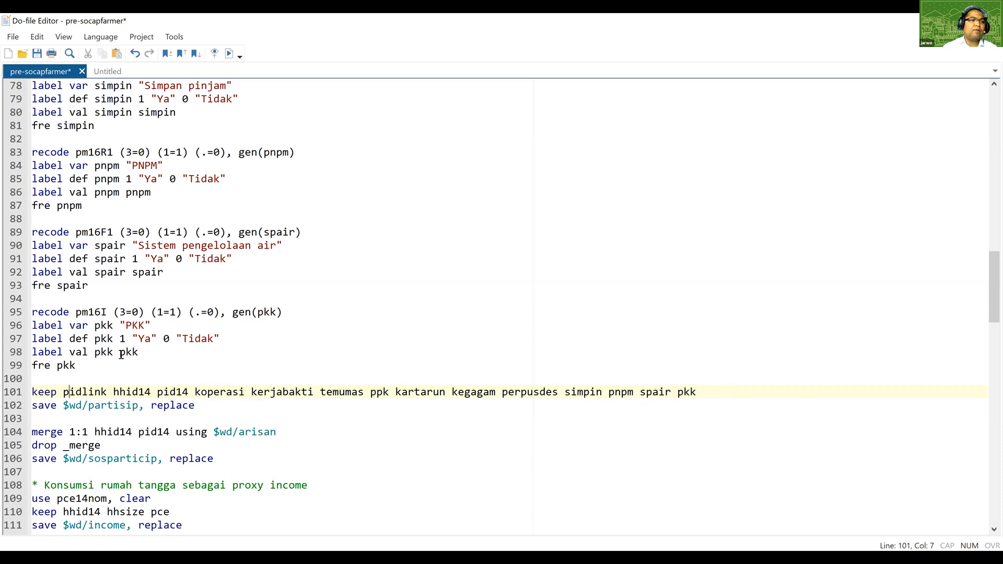
Run the do-file lines through the community participation recodes and the merge with arisan, down to save $wd/sosparticip, replace.
scroll(121, 355, "up", 5)
scroll(59, 223, "up", 15)
left_click(50, 203)
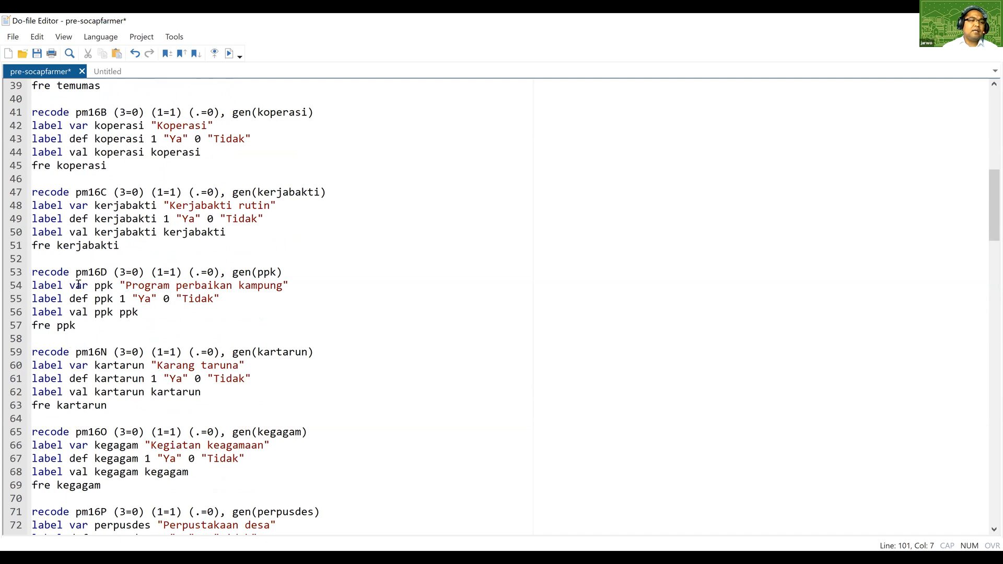
left_click_drag(105, 543, 116, 528)
scroll(116, 544, "down", 3)
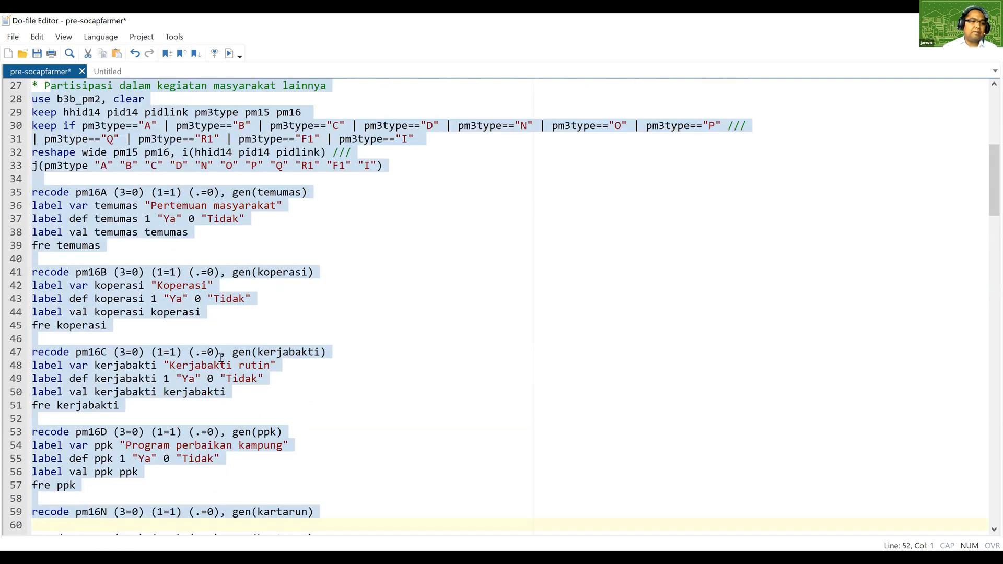
left_click(229, 54)
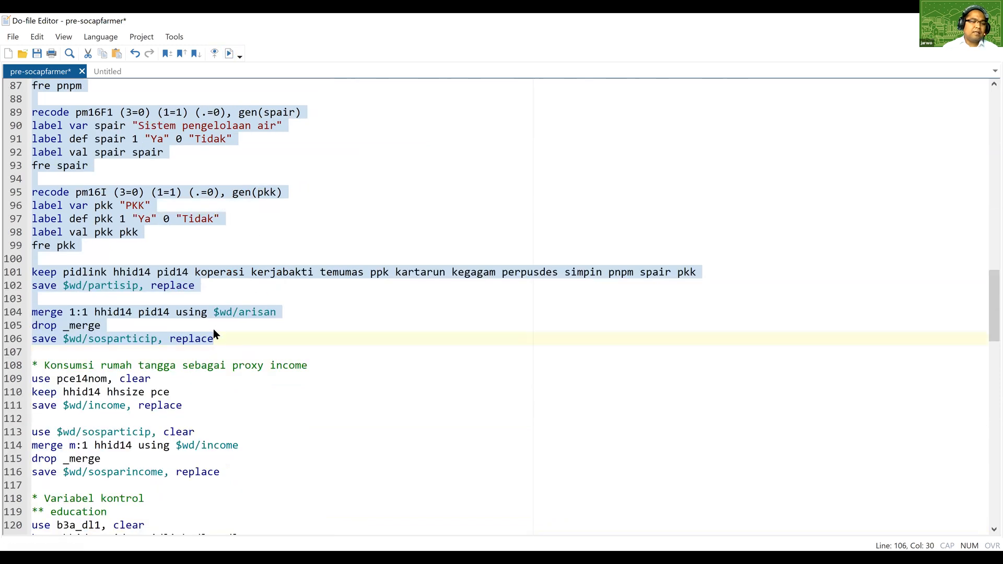
left_click(200, 291)
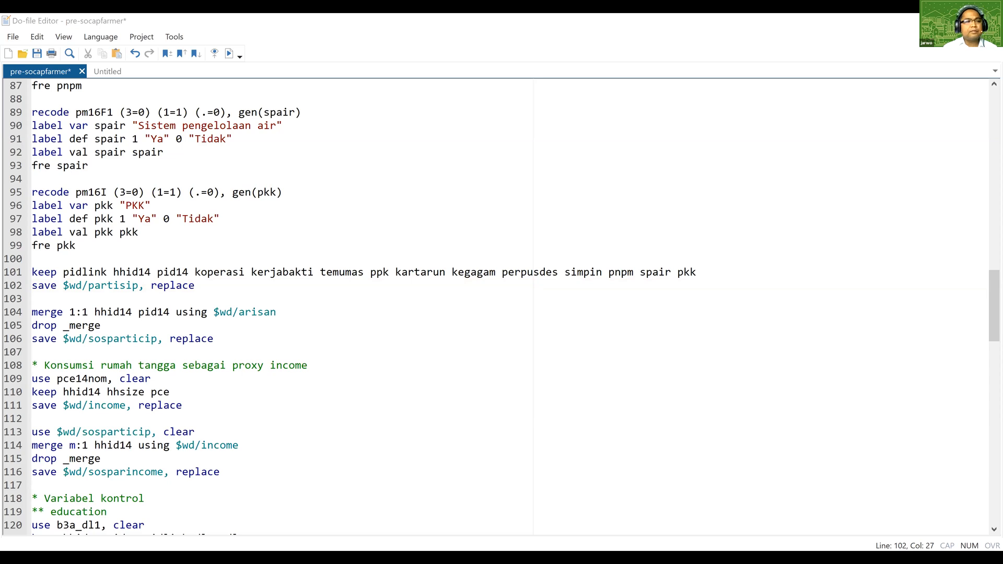
Run the do-file lines through the community participation recodes only as far as save $wd/partisip, replace.
left_click(226, 288)
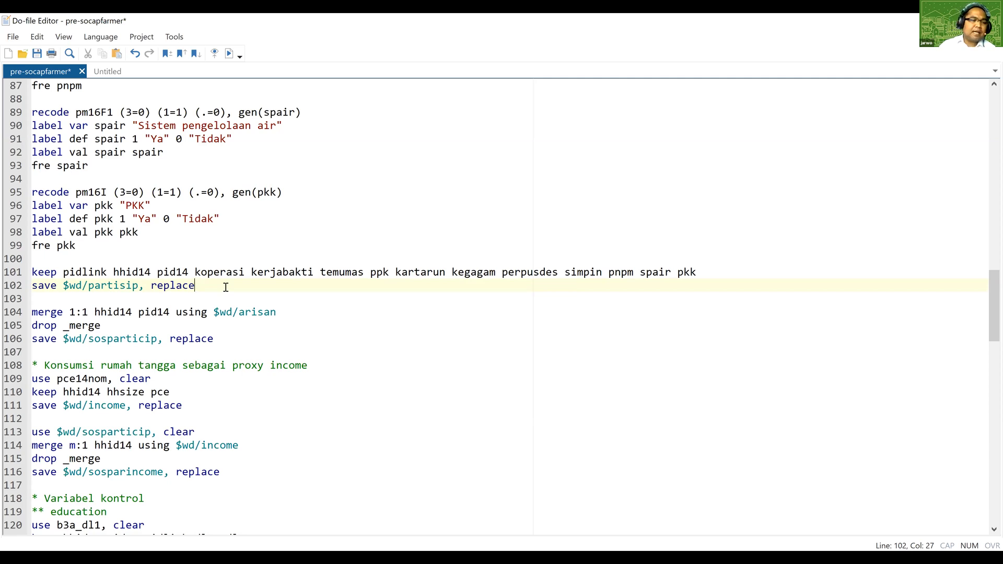
scroll(194, 319, "down", 1)
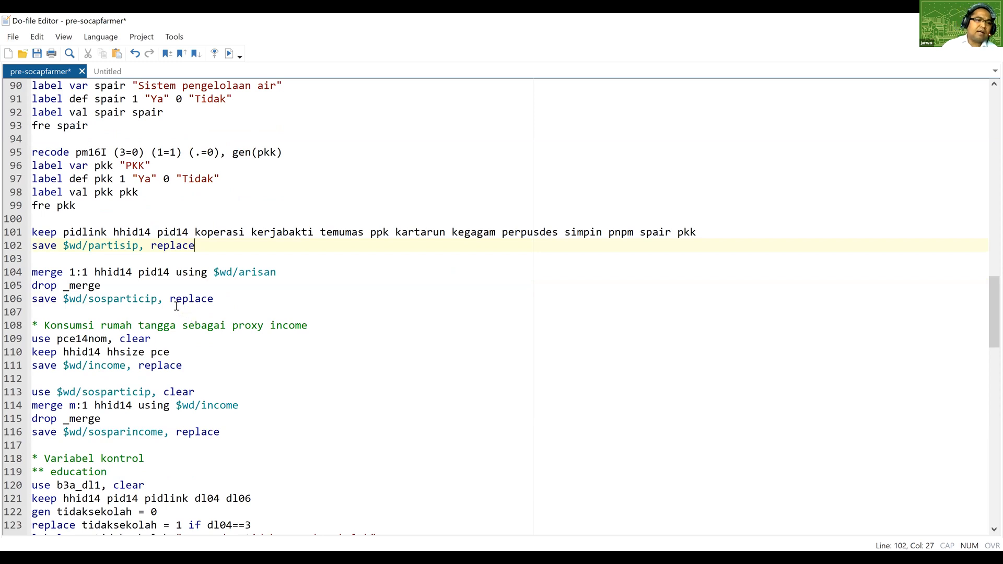
scroll(169, 313, "up", 1)
scroll(163, 313, "up", 3)
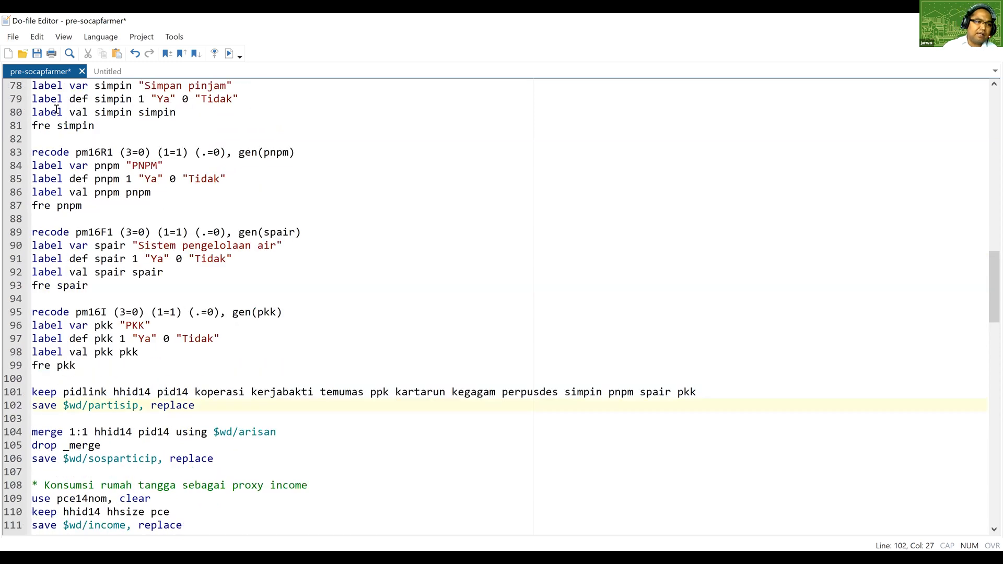
scroll(49, 145, "up", 20)
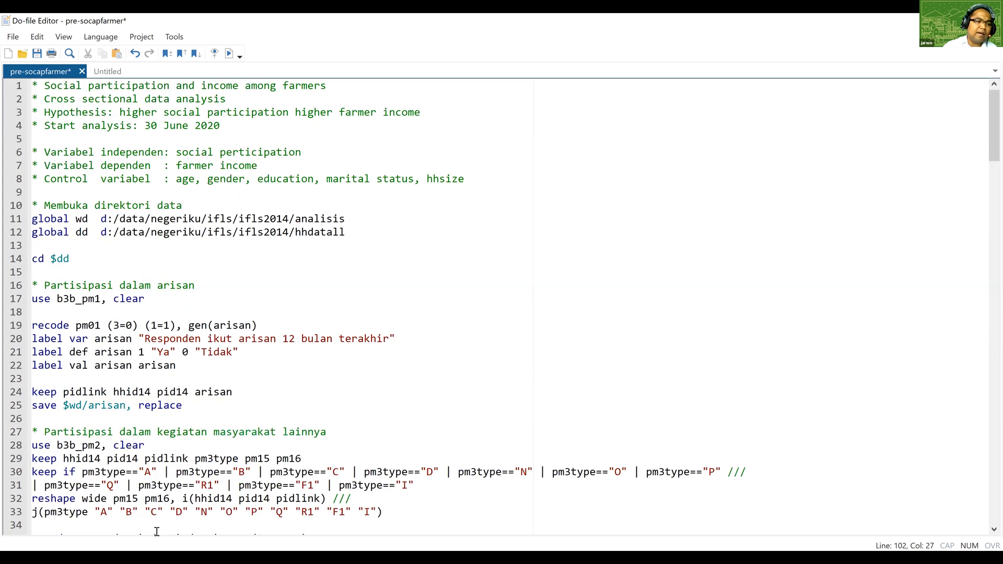
key("ctrl+Home")
mouse_move(195, 538)
left_mouse_down()
mouse_move(207, 519)
mouse_move(204, 542)
left_mouse_up()
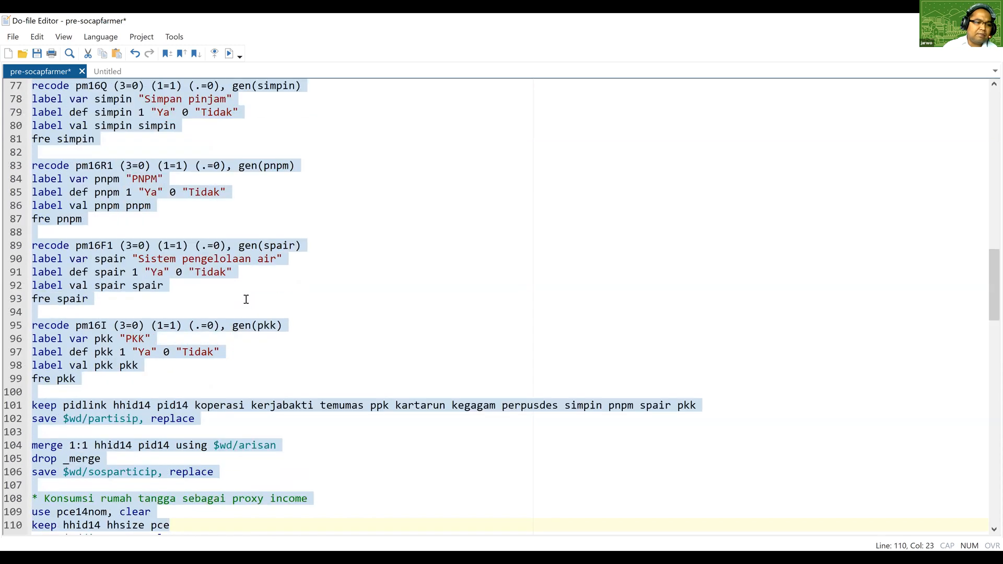
left_click_drag(246, 299, 246, 299)
left_click(229, 54)
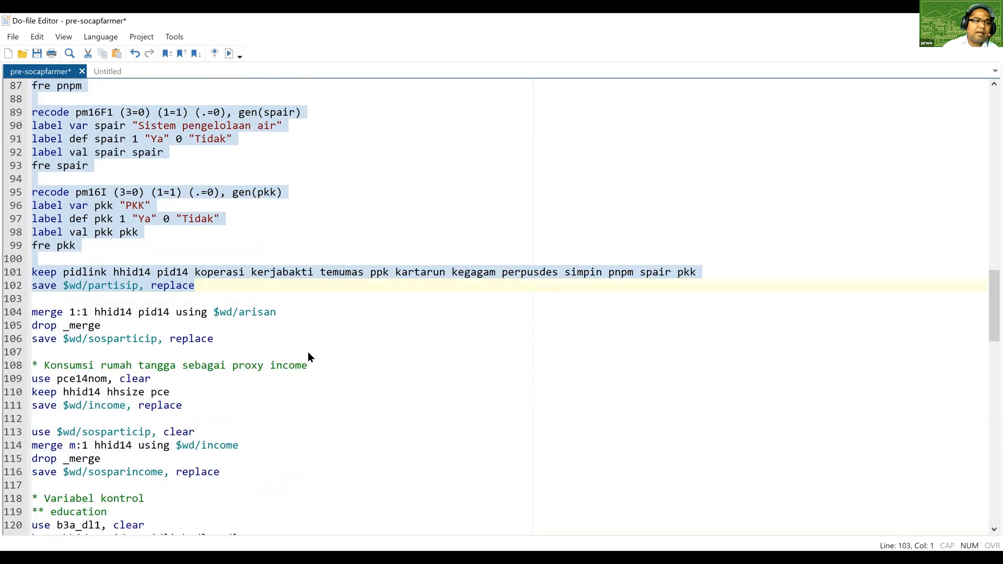
key("shift+Left")
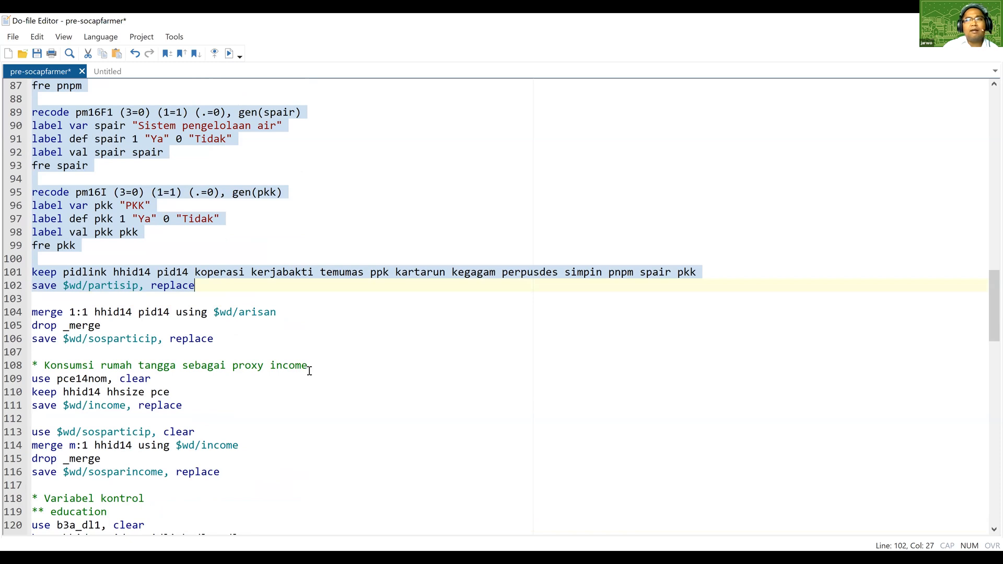
Insert an exit line after save $wd/sosparticip, replace, and run the do-file up to it, checking the resulting variable list.
left_click(293, 332)
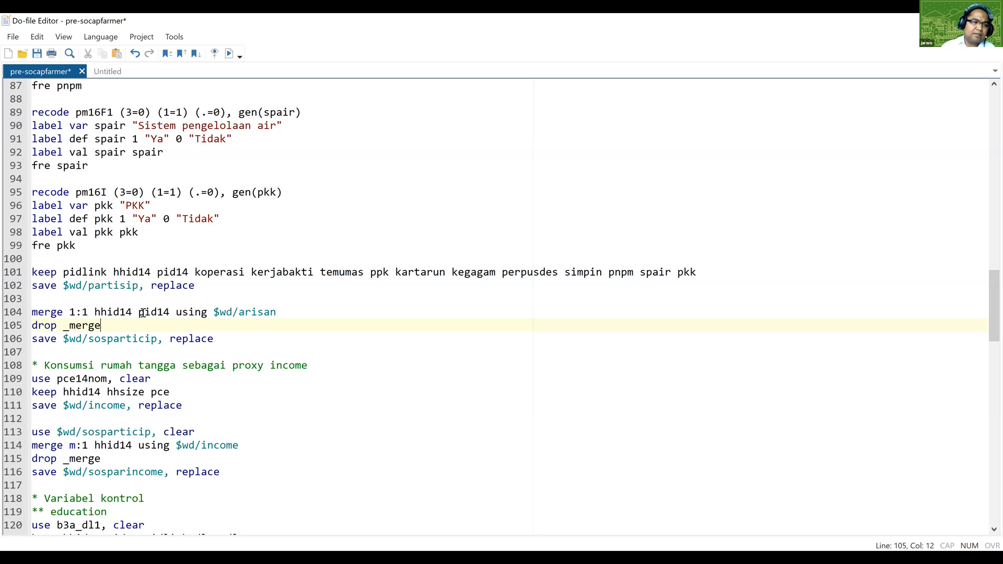
left_click(232, 346)
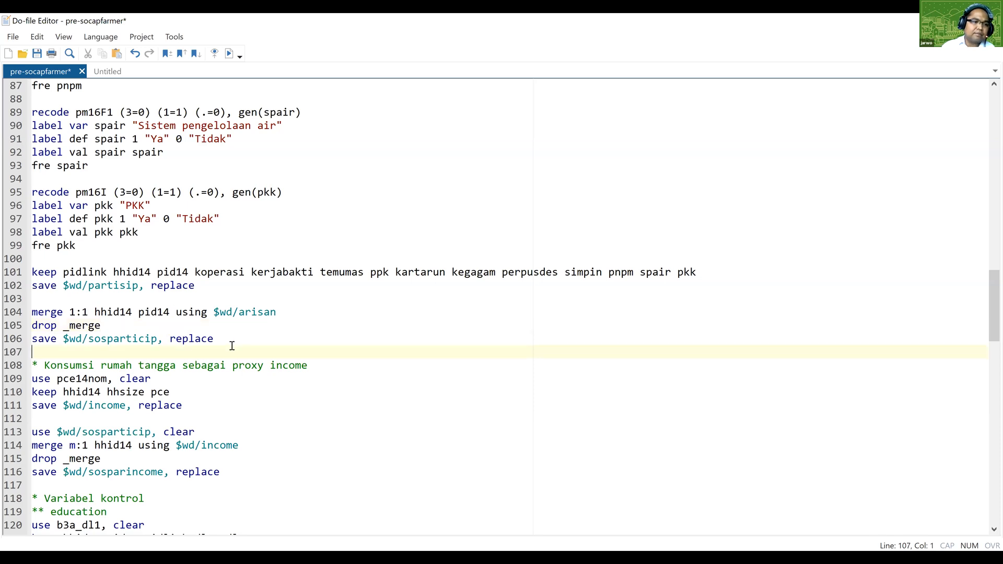
key("Return")
key("Return")
key("Up")
type("exit")
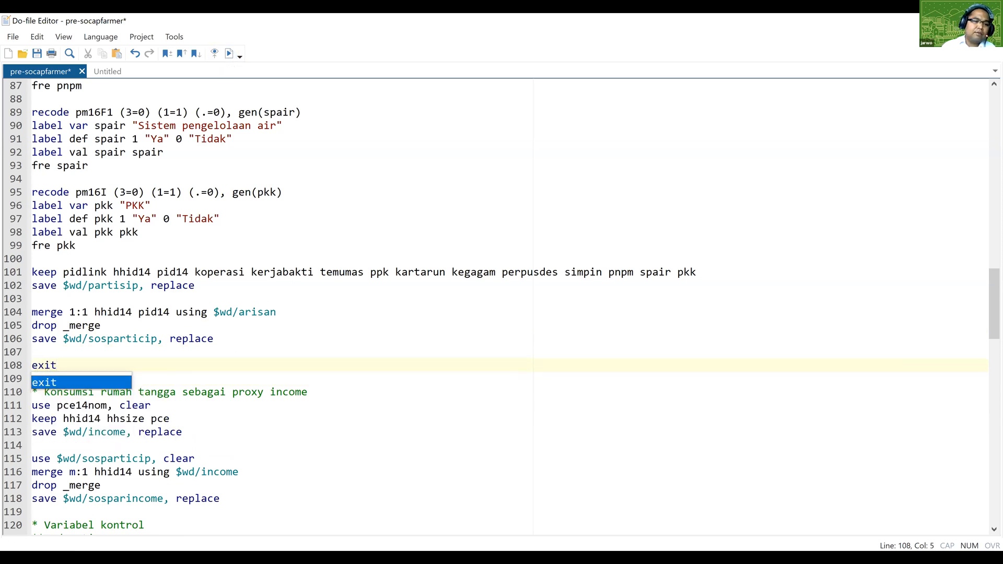
key("ctrl+d")
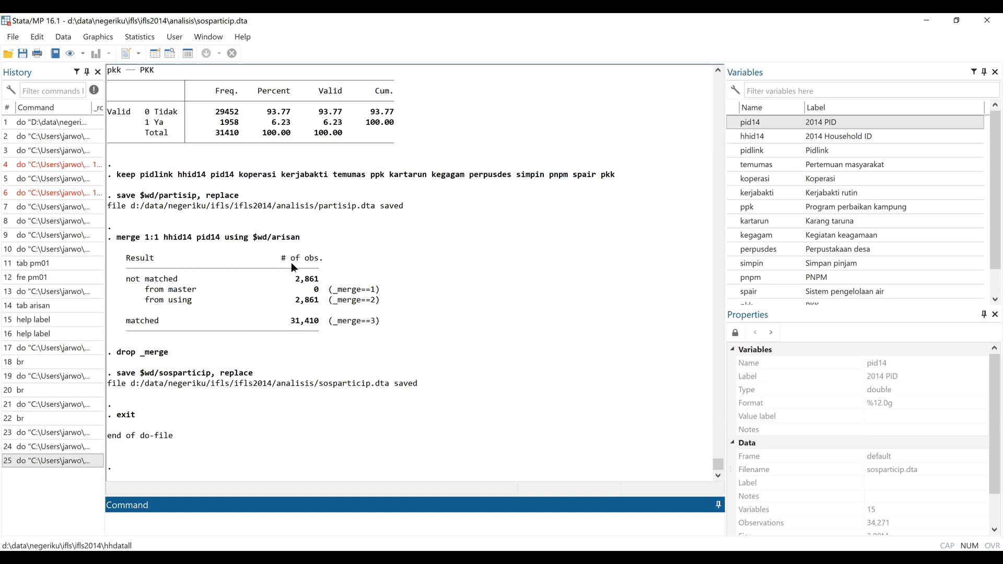
scroll(829, 177, "down", 1)
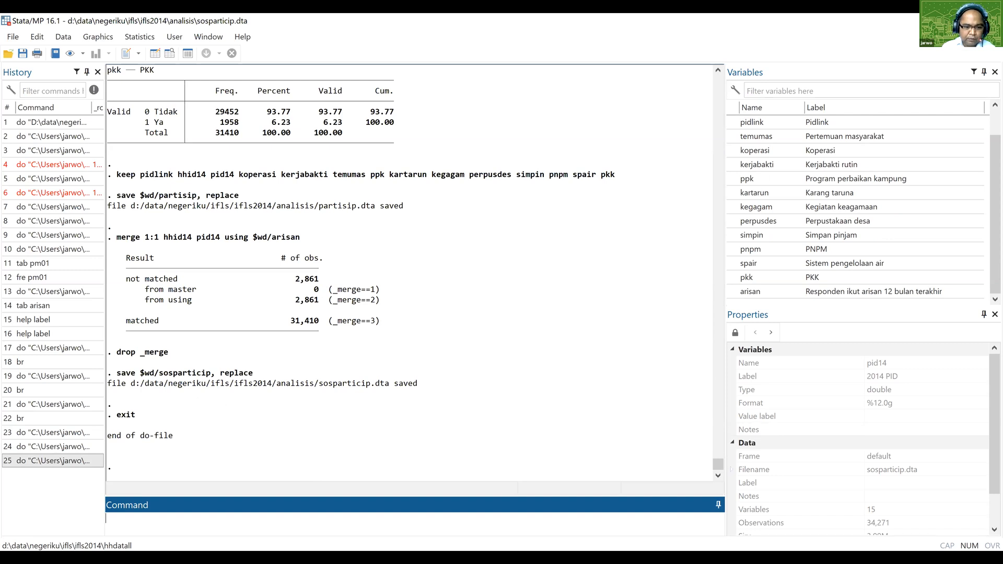
Remove the exit line after save $wd/sosparticip, replace from the do-file.
key("alt+Tab")
left_click_drag(58, 365, 23, 363)
key("Delete")
key("Delete")
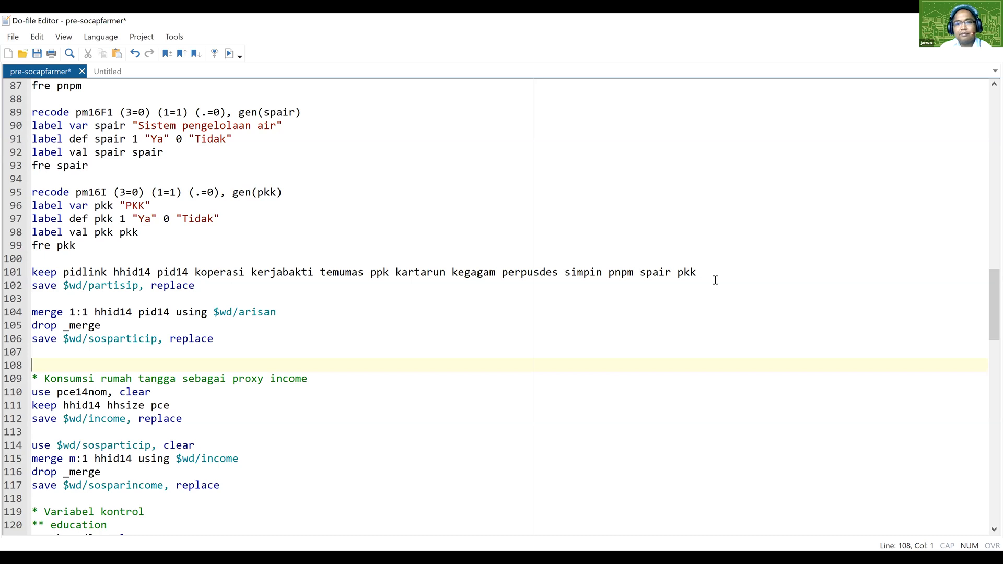
left_click(212, 353)
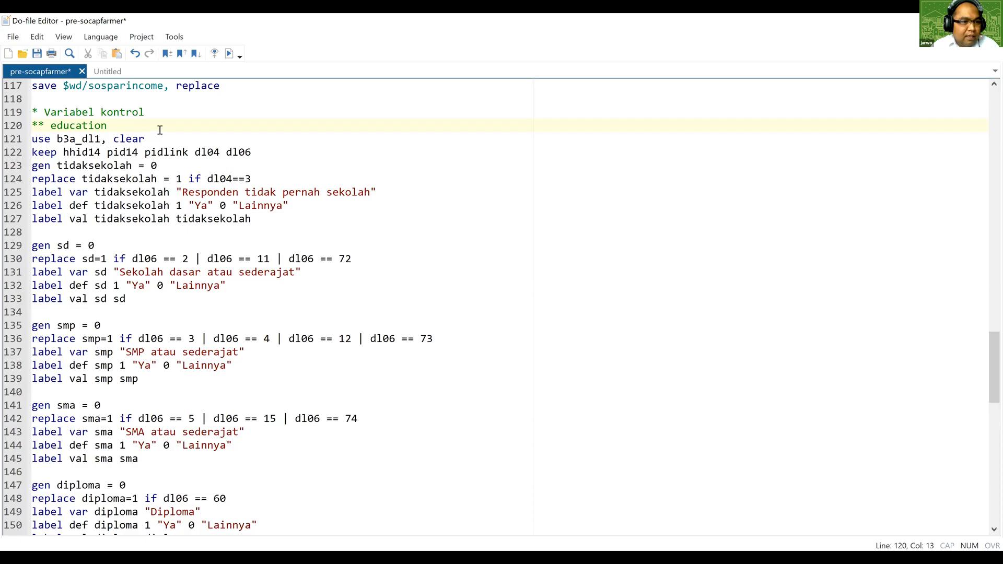
Run the Variabel kontrol education lines as far as use b3a_dl1, clear to load the education data.
left_click_drag(46, 110, 156, 138)
left_click(229, 53)
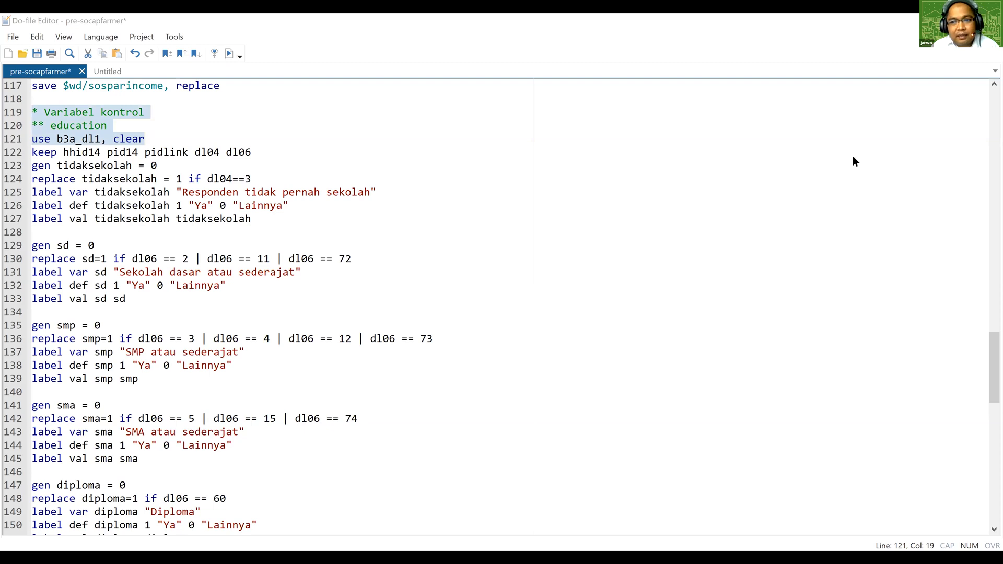
left_click(354, 518)
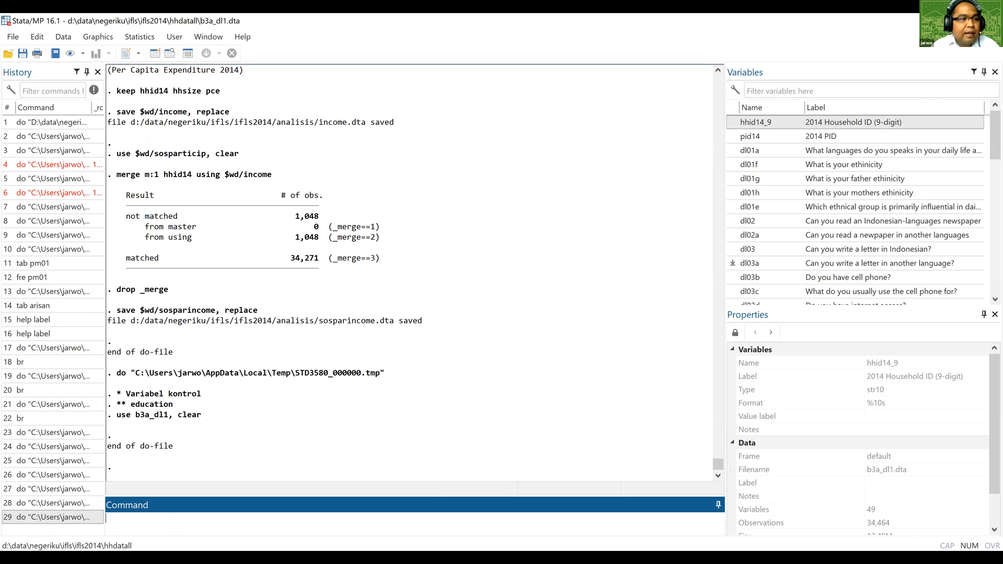
Run the education lines again through keep hhid14 pid14 pidlink dl04 dl06.
key("alt+Tab")
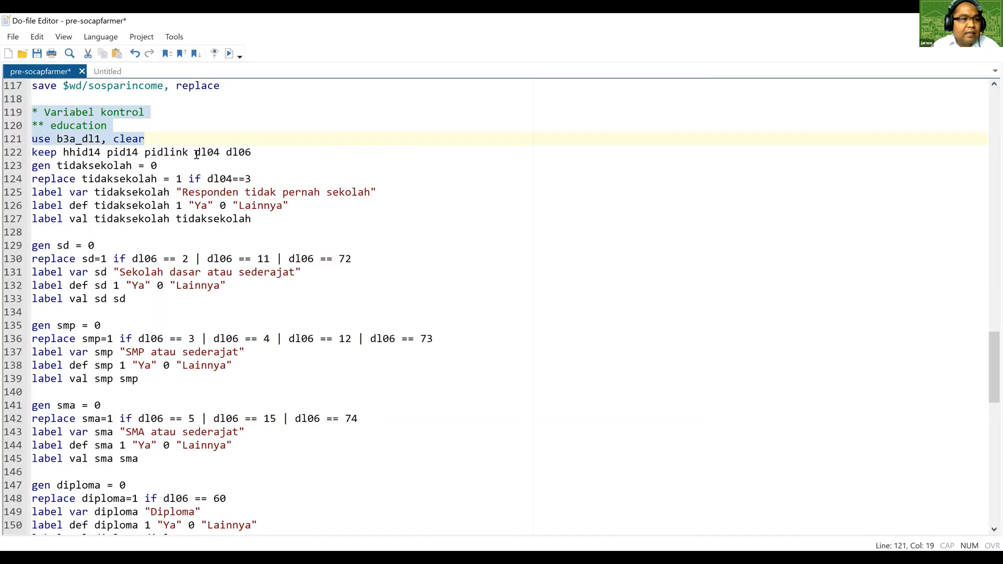
left_click(260, 151)
left_click_drag(44, 112, 139, 139)
left_click_drag(236, 151, 252, 152)
left_click(228, 51)
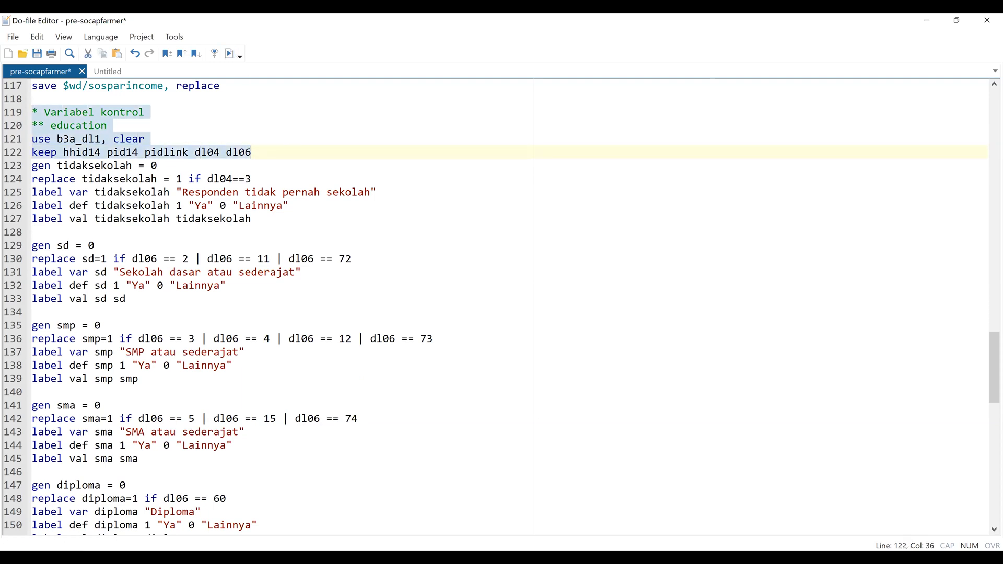
Tabulate the highest education level attended with fre dl06.
key("alt+Tab")
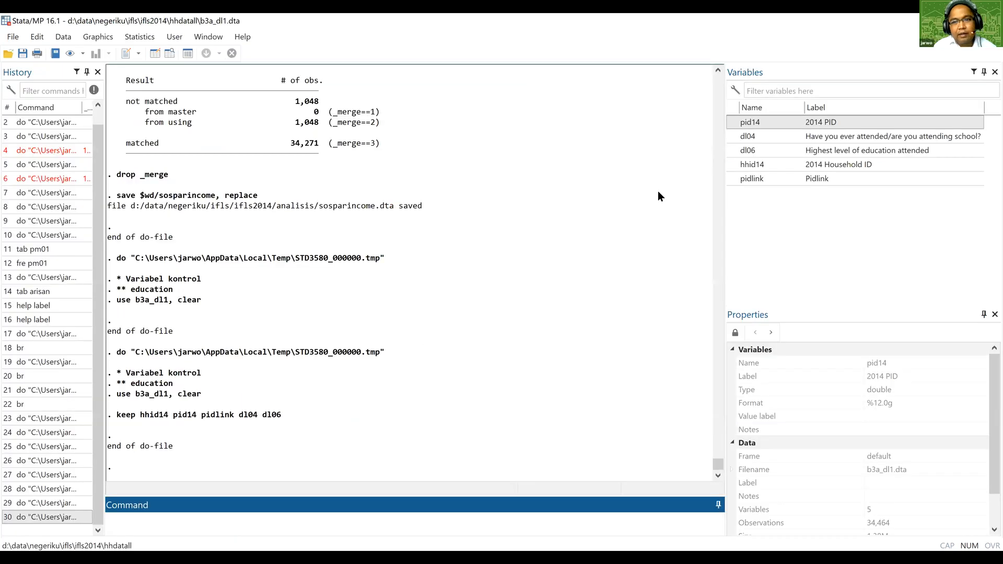
type("fre")
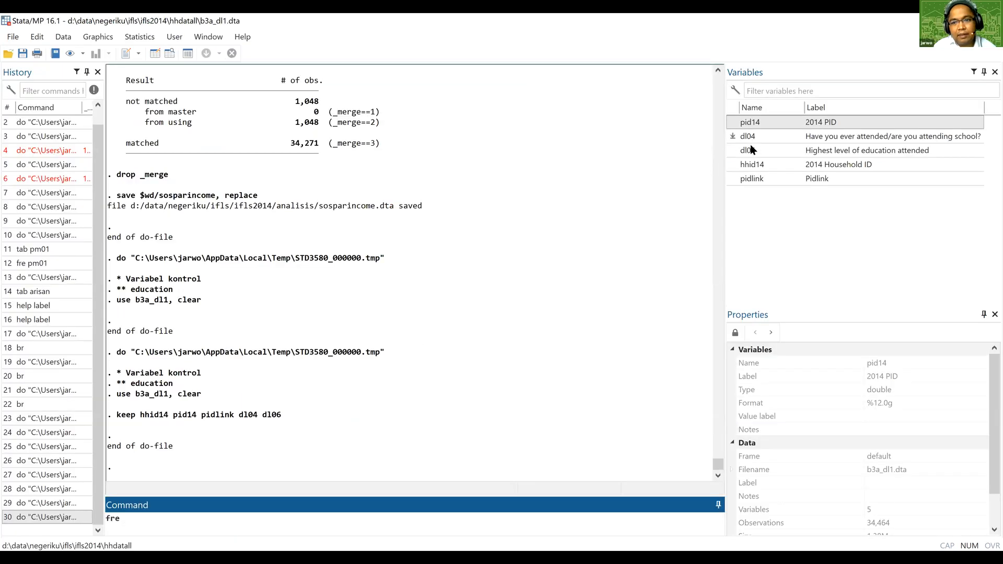
double_click(751, 148)
left_click(225, 524)
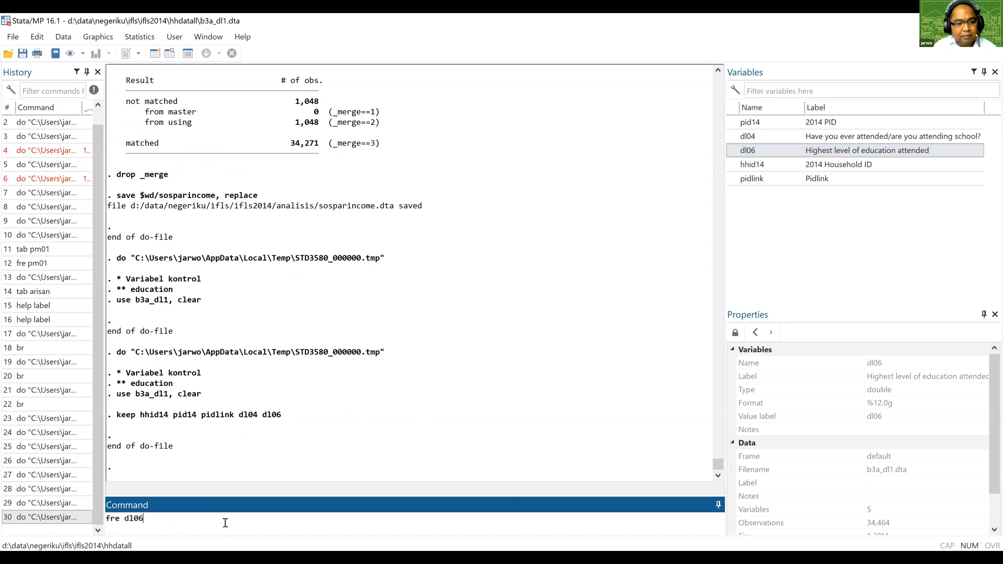
key("Return")
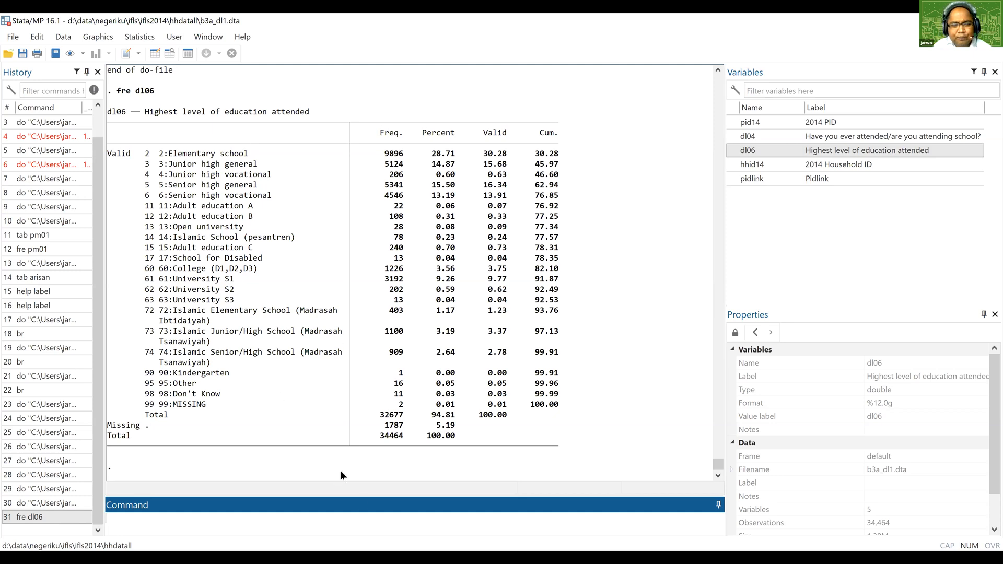
Insert a blank line between the keep command and gen tidaksekolah = 0 in the do-file's education section.
key("alt+Tab")
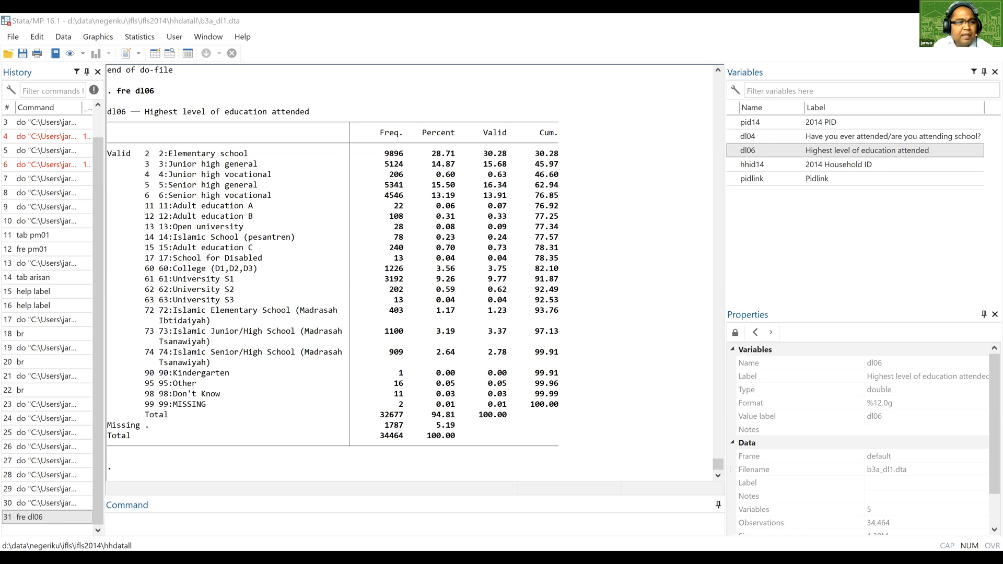
key("alt+Tab")
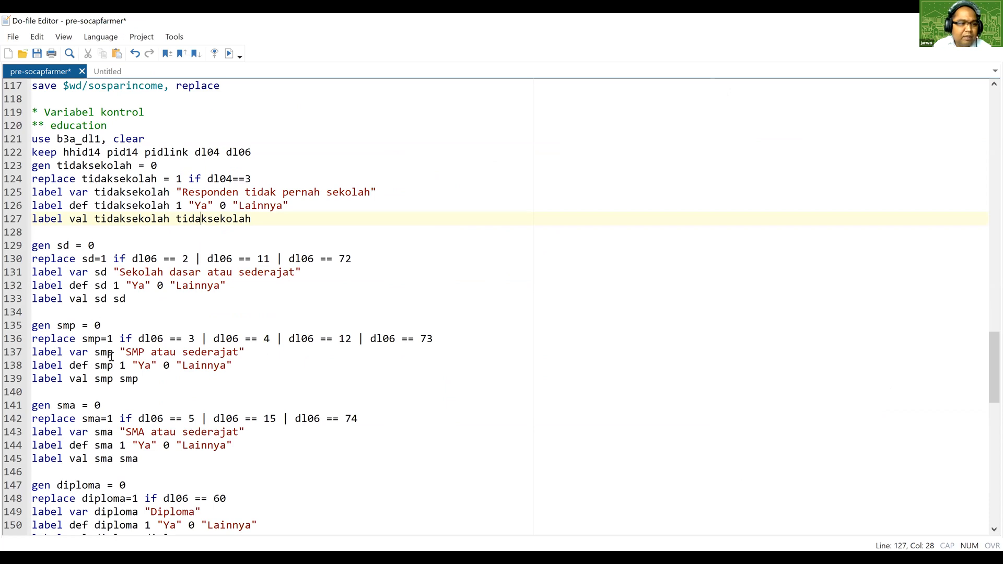
scroll(110, 361, "down", 2)
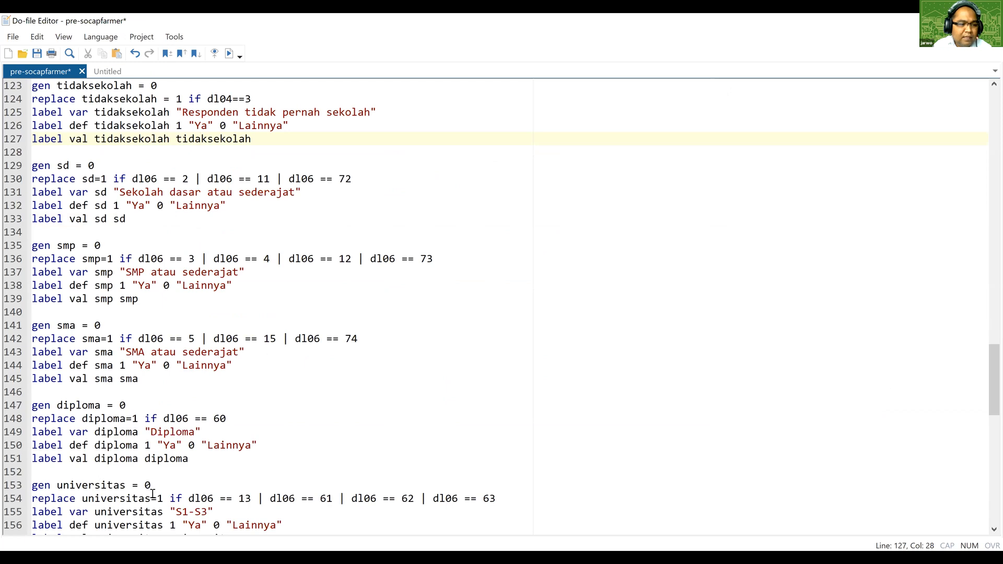
scroll(151, 488, "up", 2)
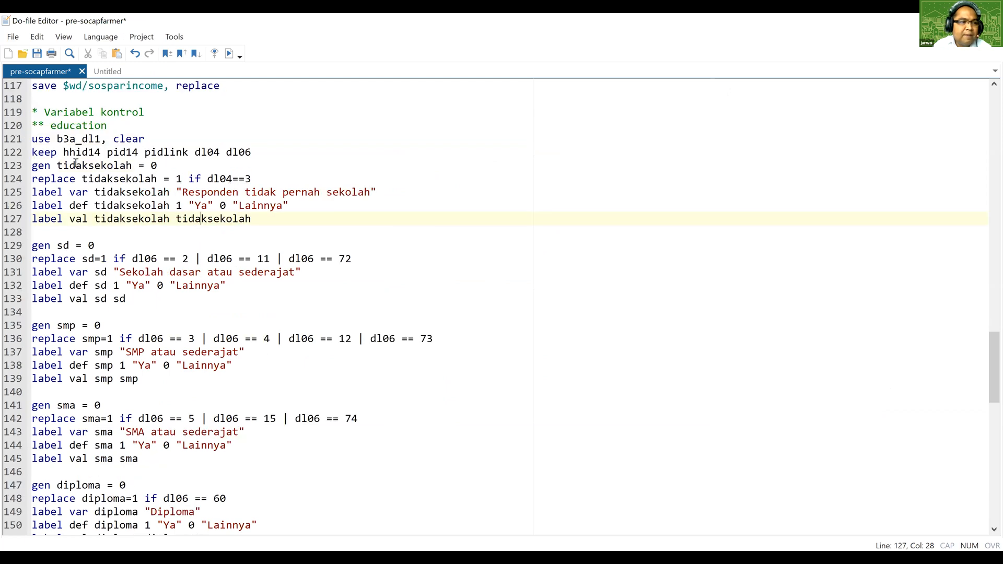
left_click(31, 165)
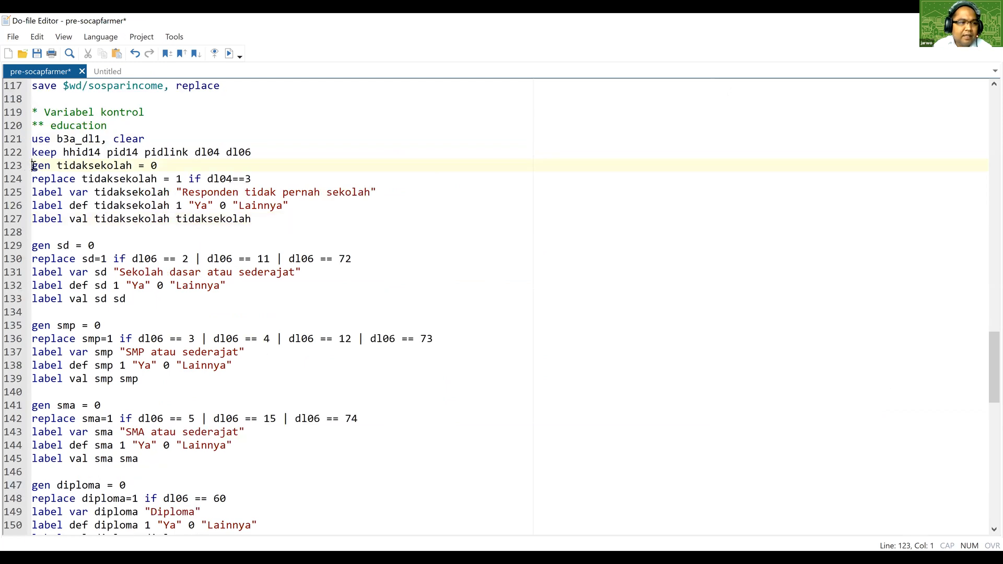
key("Return")
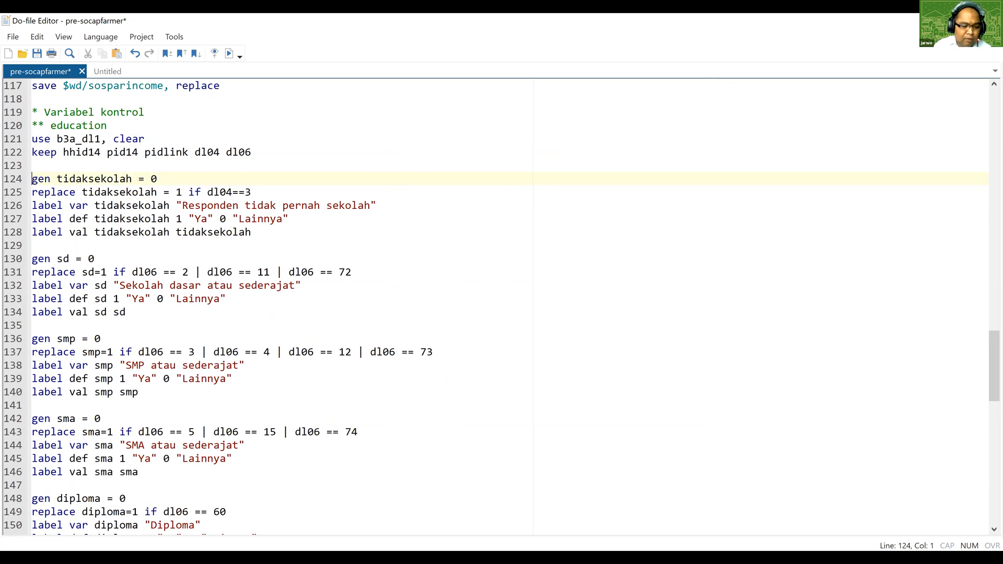
Tabulate the school attendance variable with fre dl04.
key("alt+Tab")
type("fre")
double_click(766, 136)
left_click(193, 525)
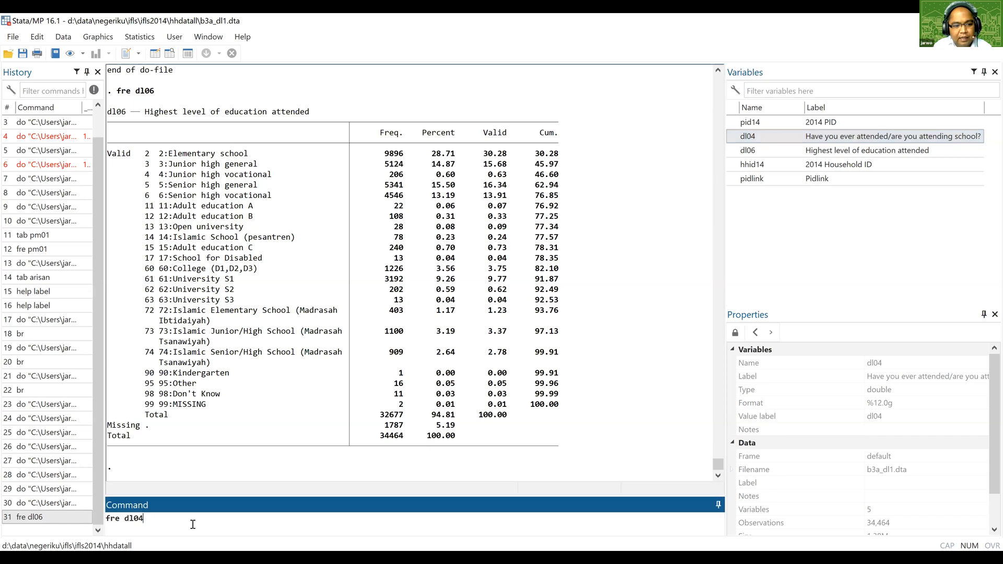
key("Return")
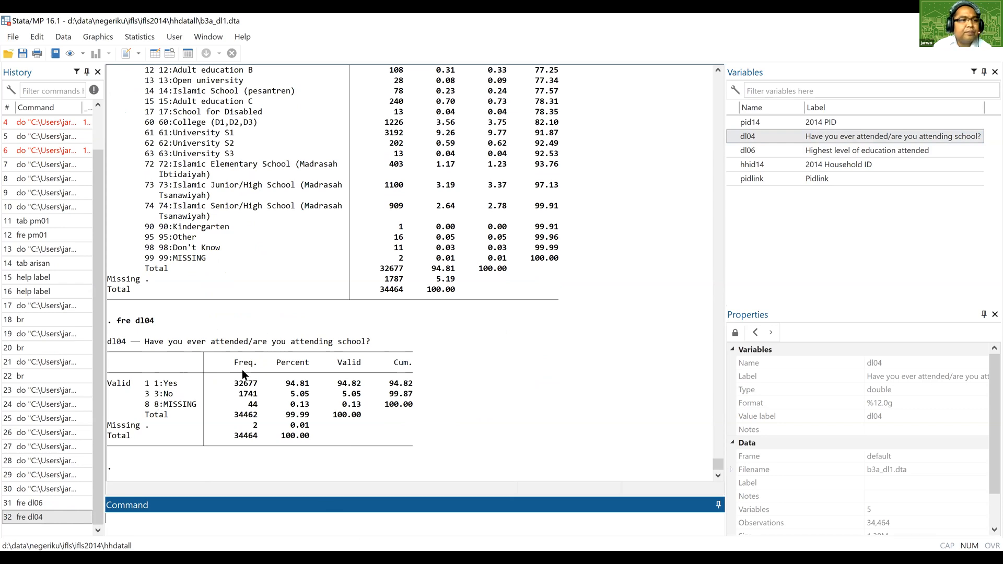
Compare the education dummy conditions, from tidaksekolah to universitas, with the dl06 frequency codes, reading on to the pendidikan save and merge commands.
key("alt+Tab")
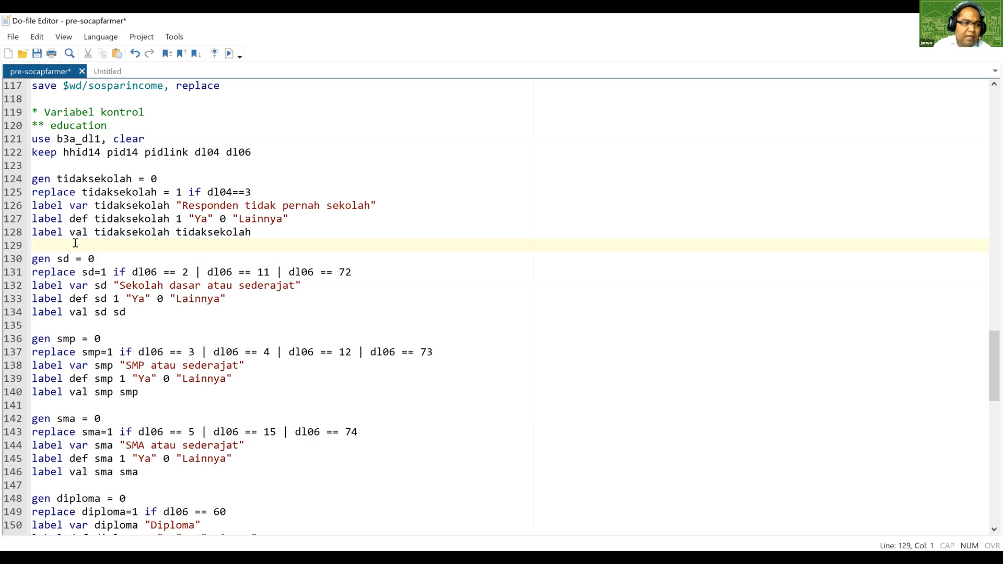
scroll(76, 243, "down", 1)
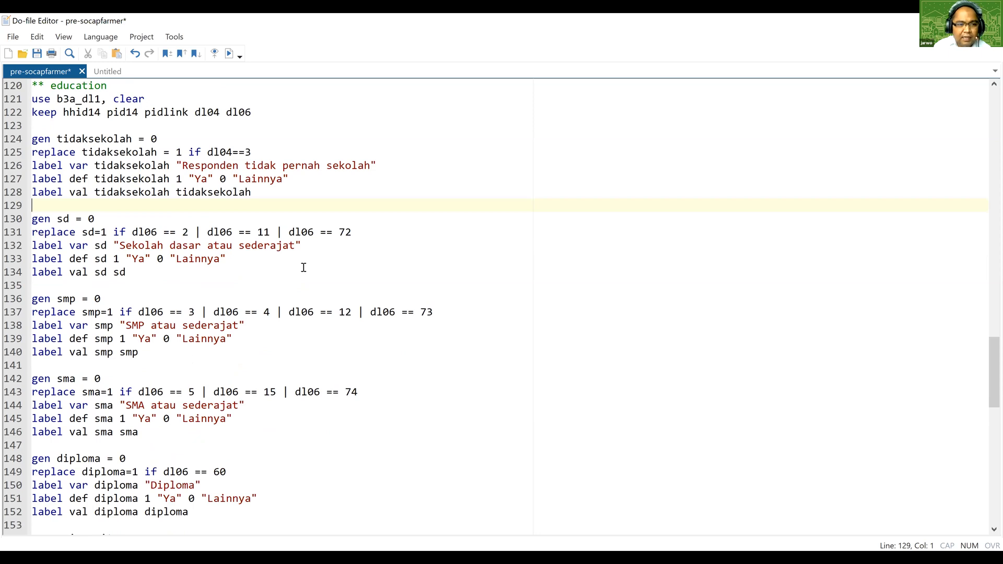
left_click(502, 557)
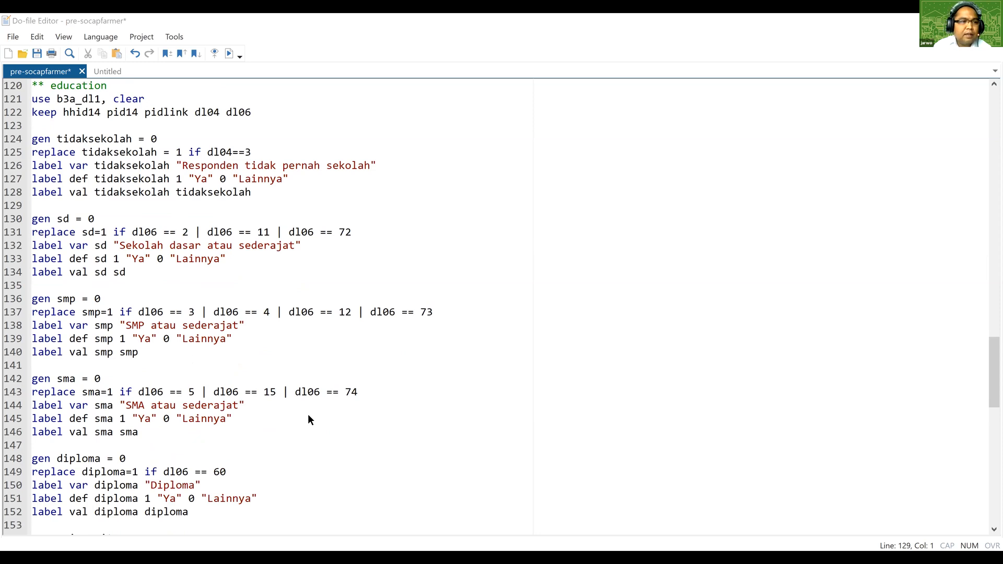
key("alt+Tab")
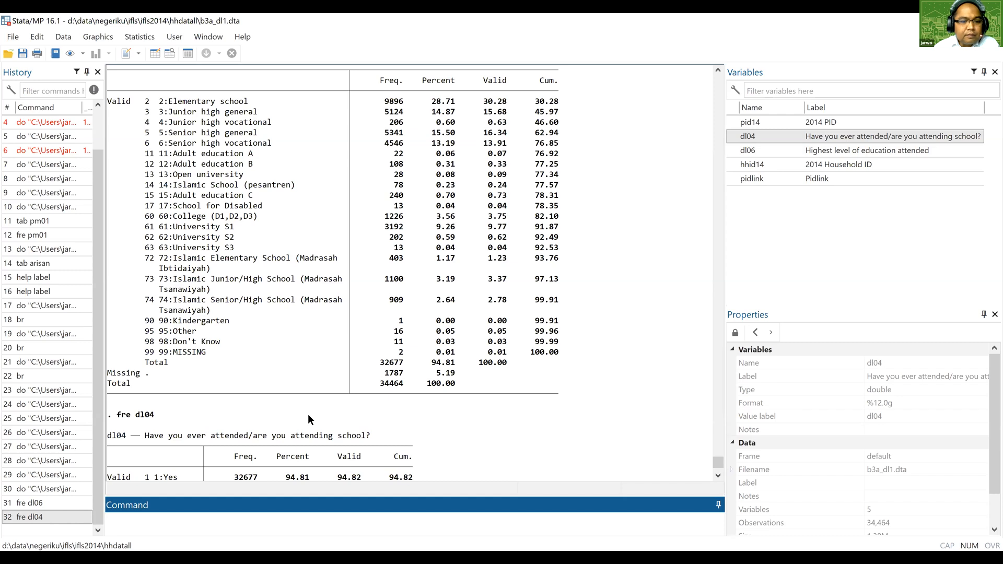
key("alt+Tab")
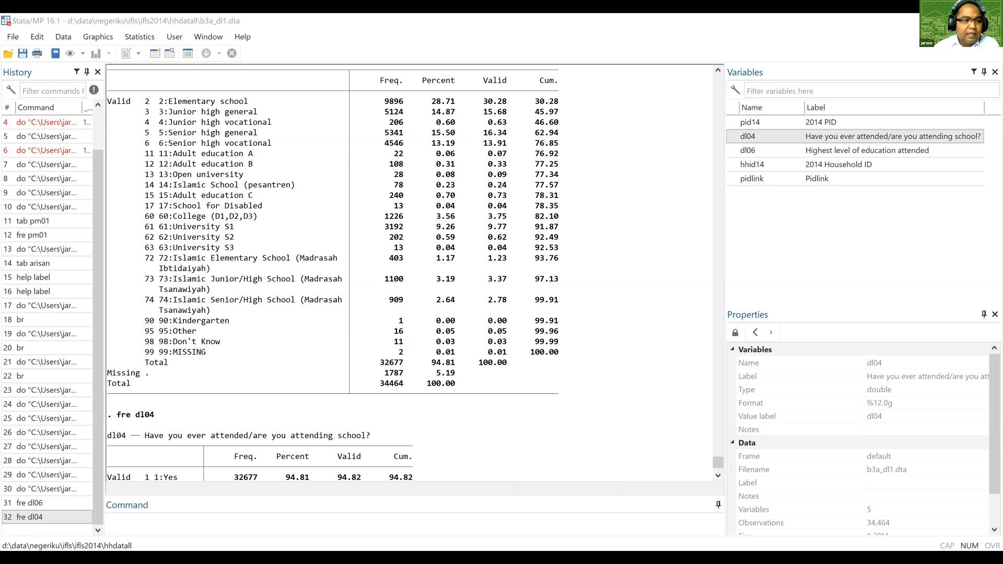
key("alt+Tab")
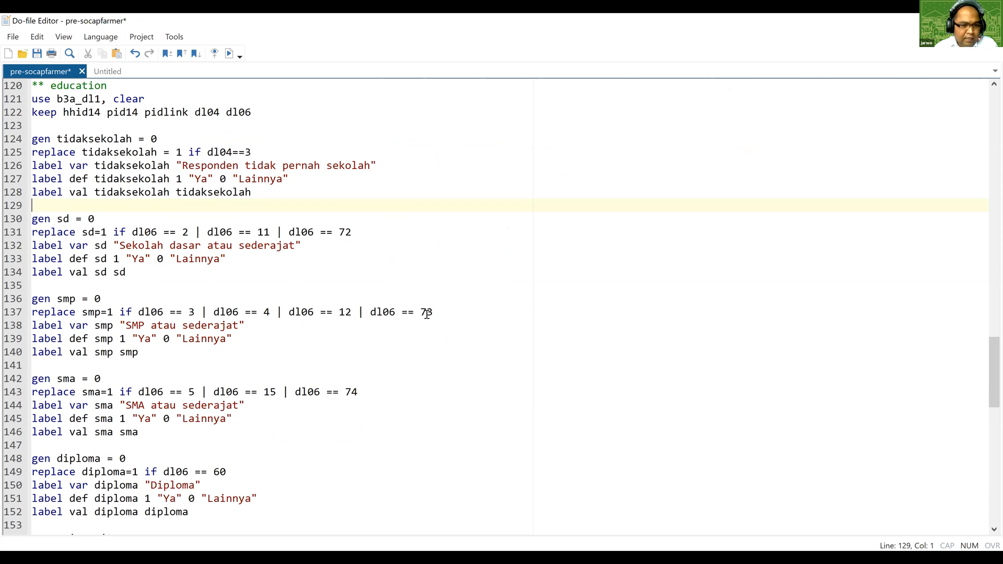
scroll(319, 334, "down", 1)
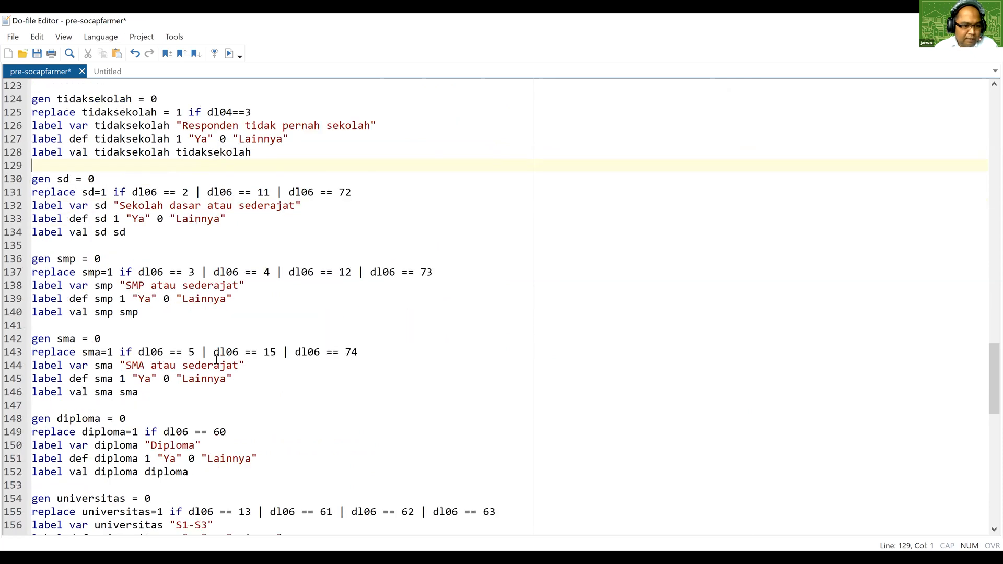
scroll(275, 355, "down", 4)
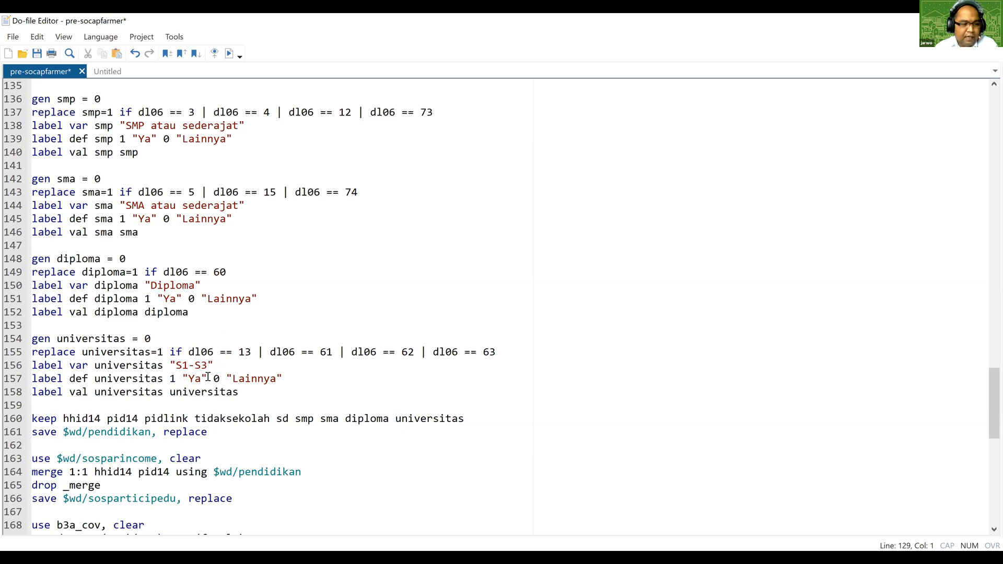
scroll(78, 366, "down", 1)
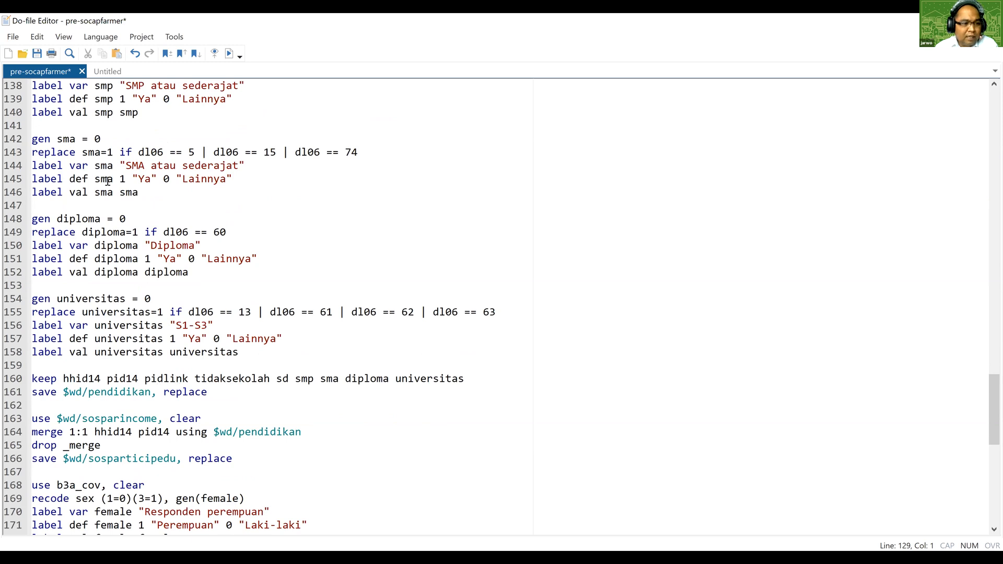
scroll(173, 348, "down", 1)
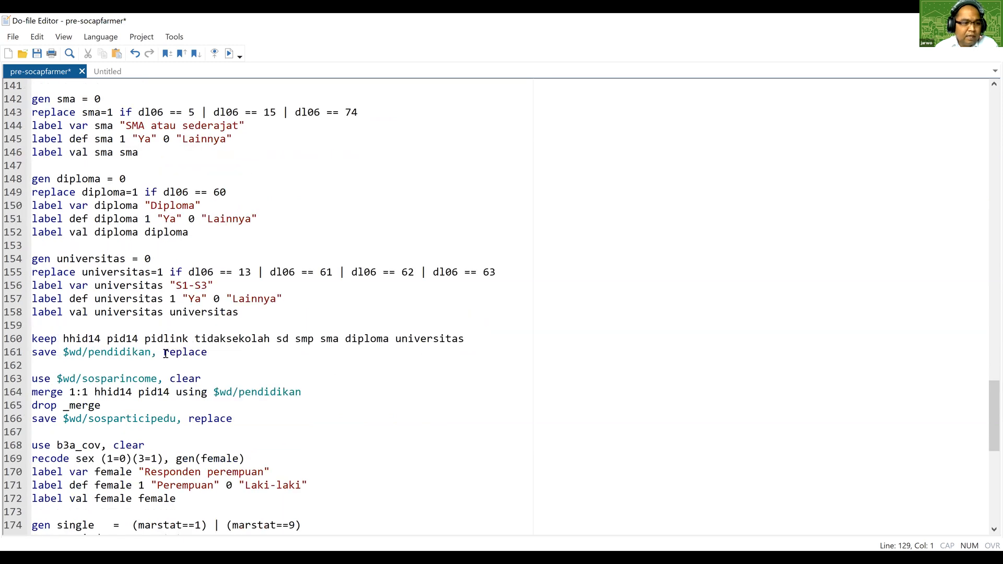
scroll(135, 391, "down", 1)
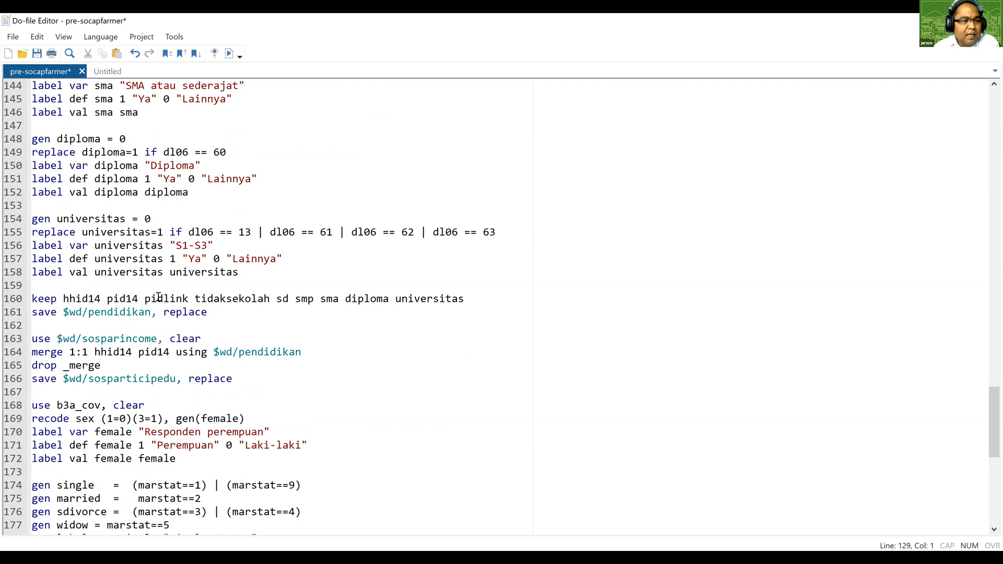
Read through the b3a_cov gender and marital status commands and the b3a_tk3 farmer block down to the final merges.
scroll(159, 297, "down", 4)
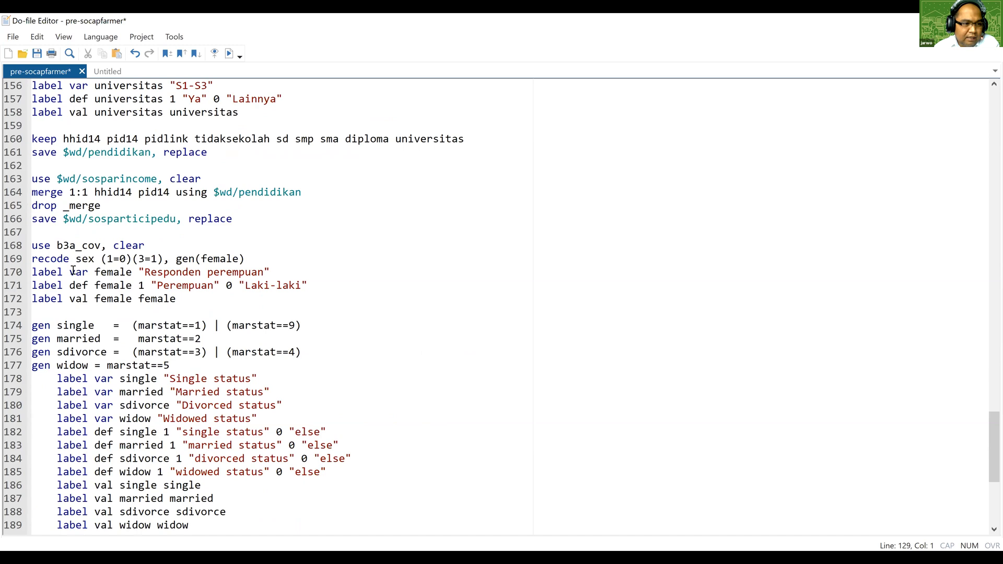
scroll(67, 200, "down", 1)
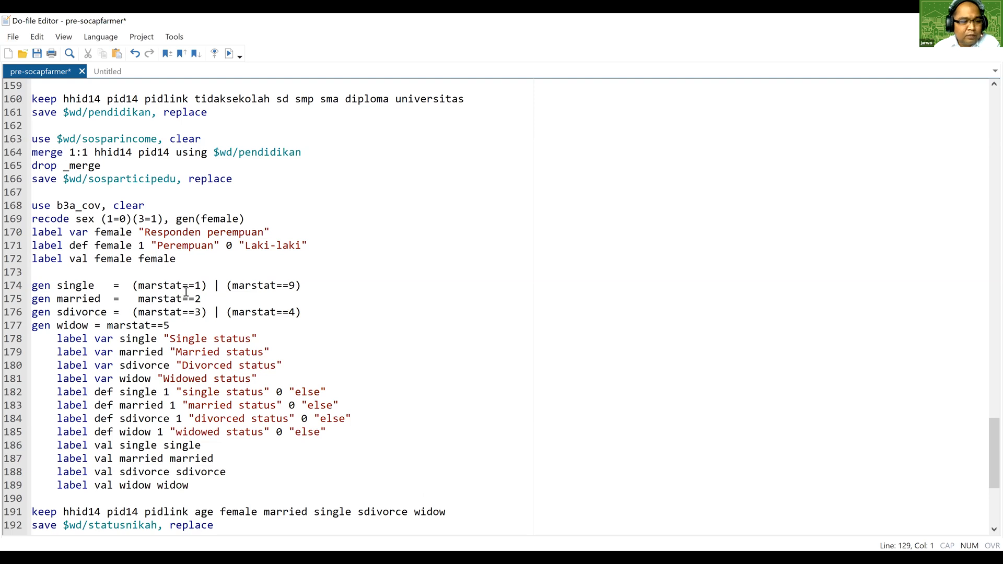
scroll(186, 291, "down", 1)
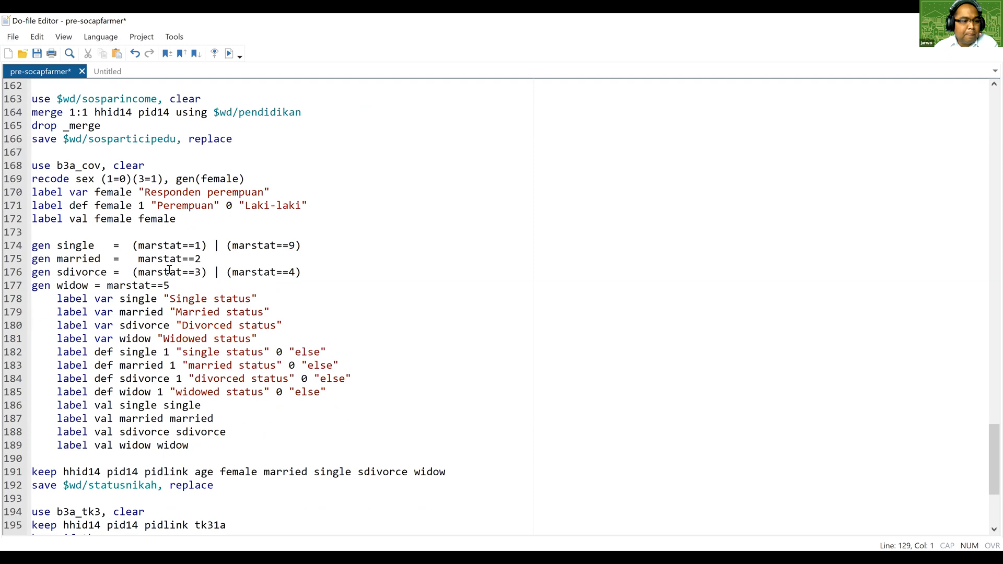
scroll(169, 269, "down", 1)
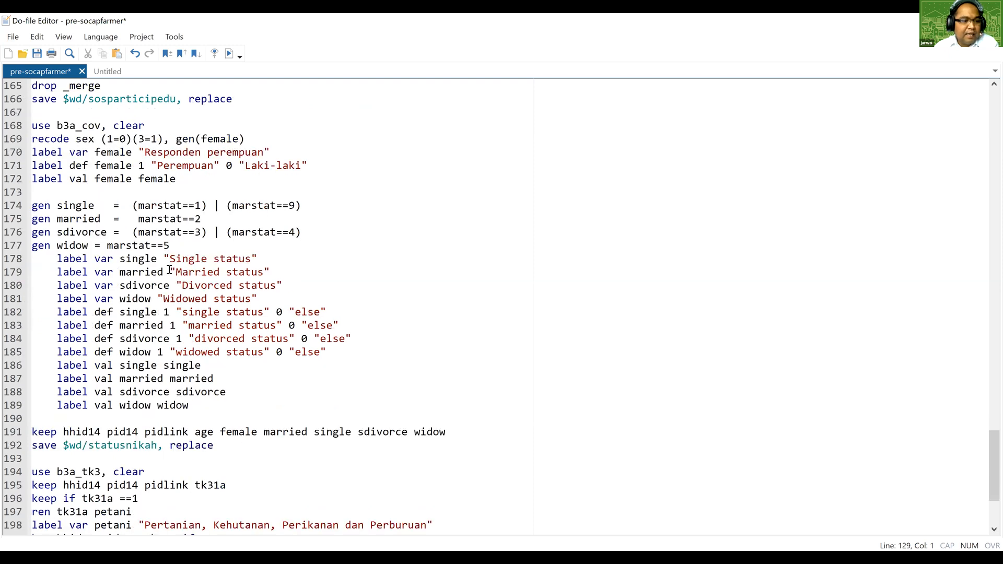
scroll(151, 298, "down", 4)
left_click(123, 325)
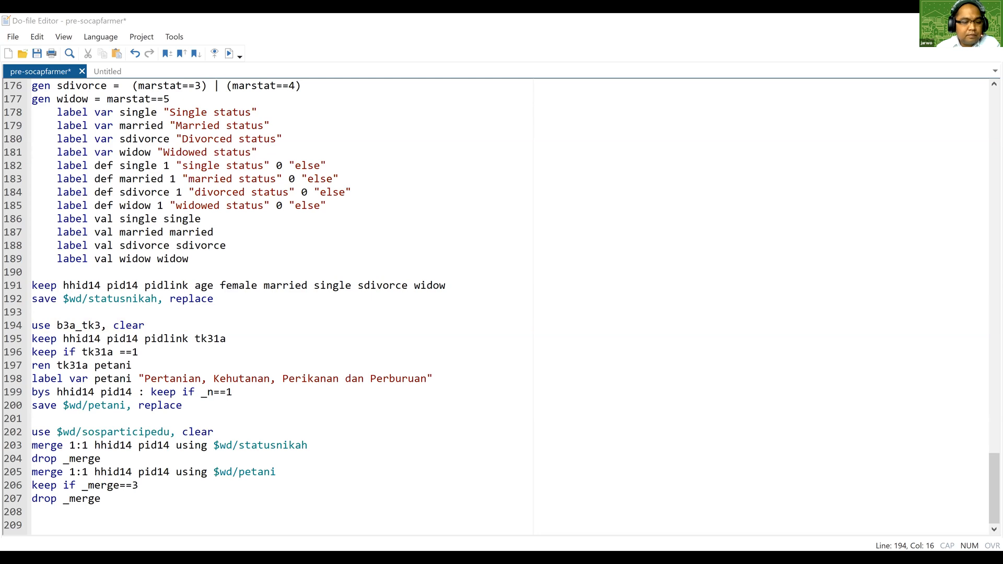
key("alt+Tab")
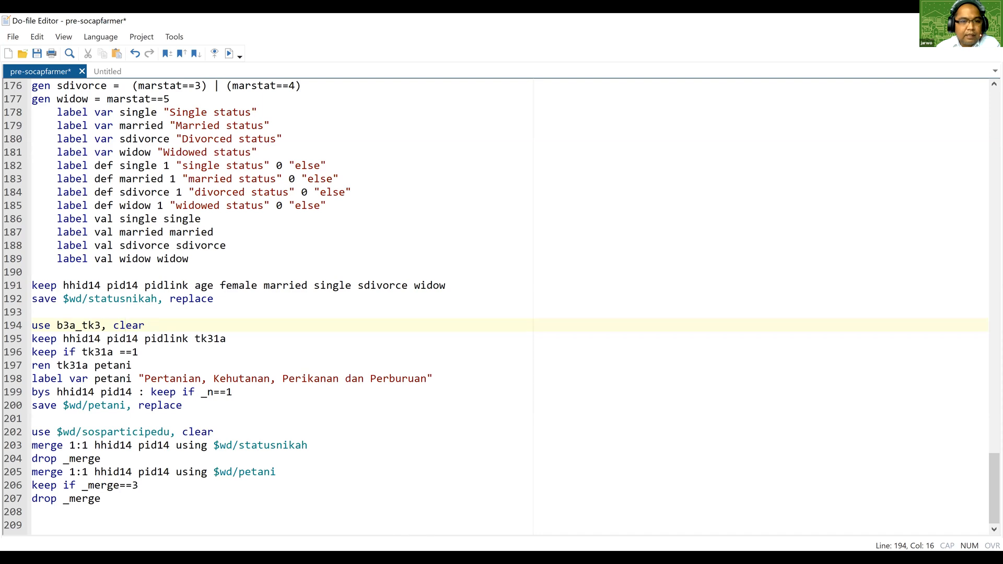
key("alt+Tab")
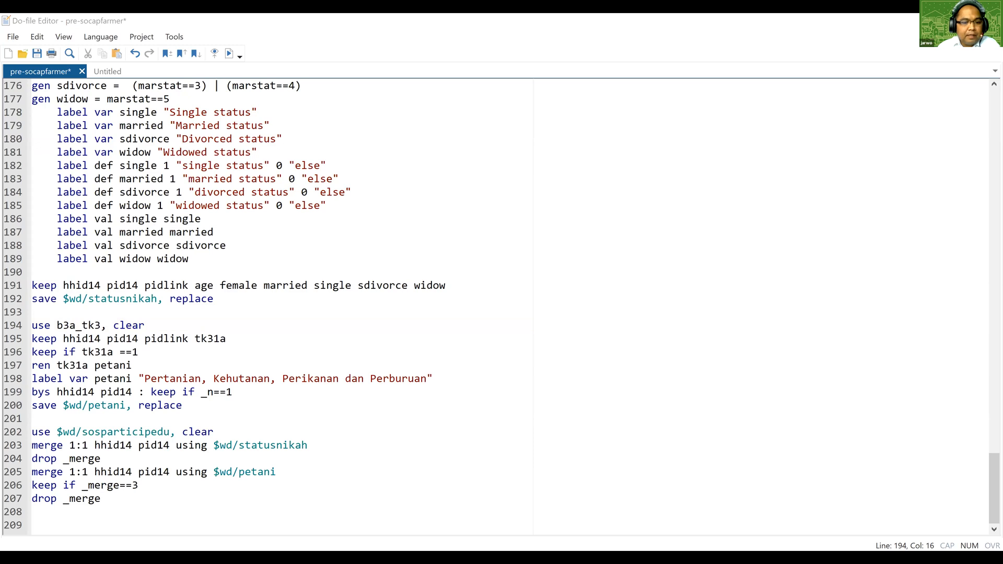
left_click(118, 363)
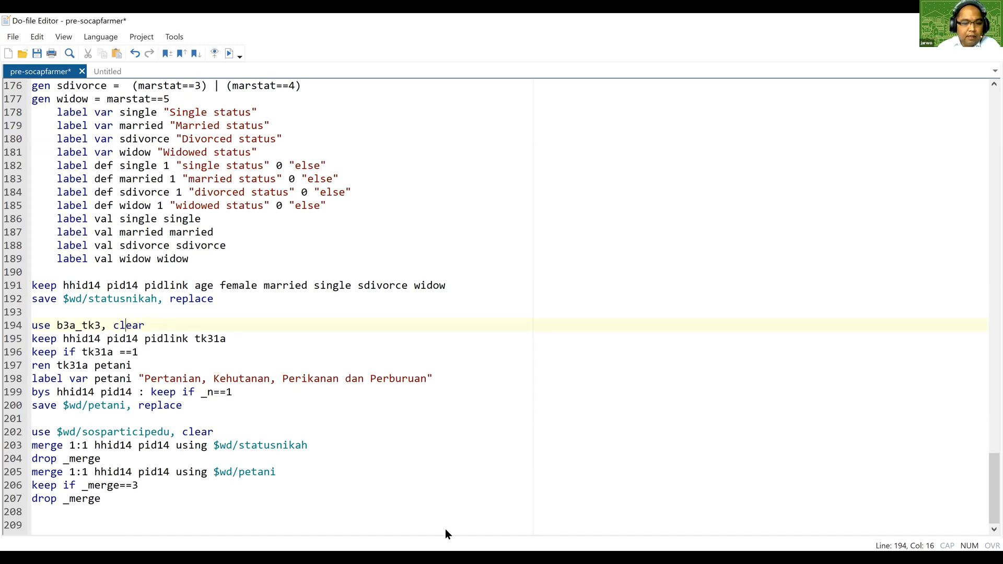
left_click(417, 472)
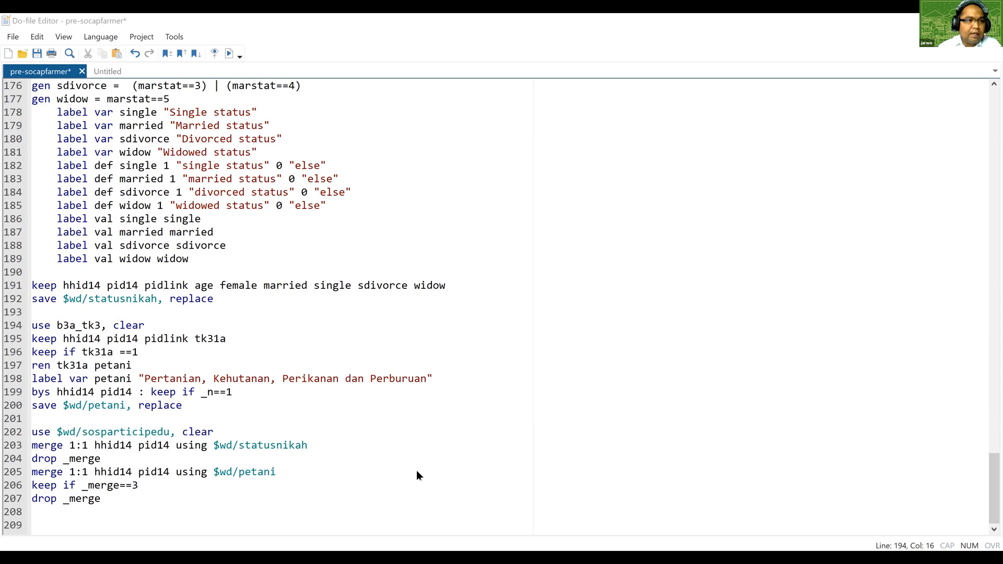
key("alt+Tab")
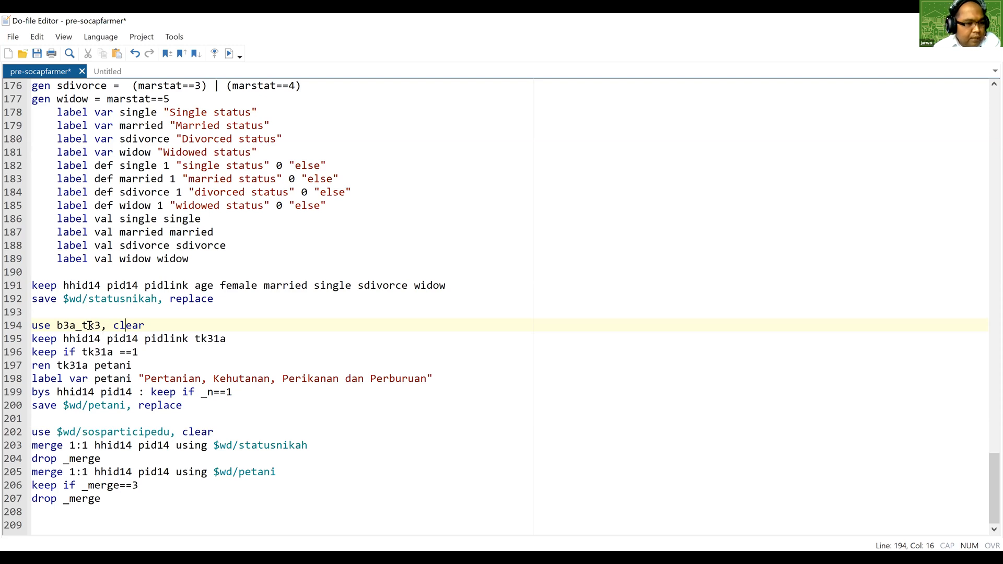
Execute the do-file, including the b3a_tk3 farmer block and the final merges with statusnikah and petani.
left_click_drag(78, 318, 197, 409)
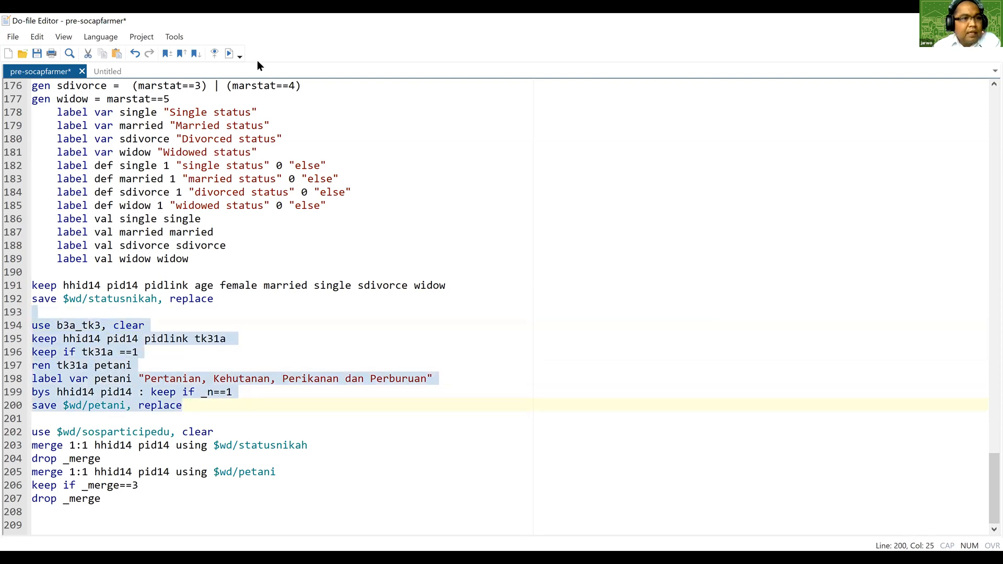
left_click(205, 419)
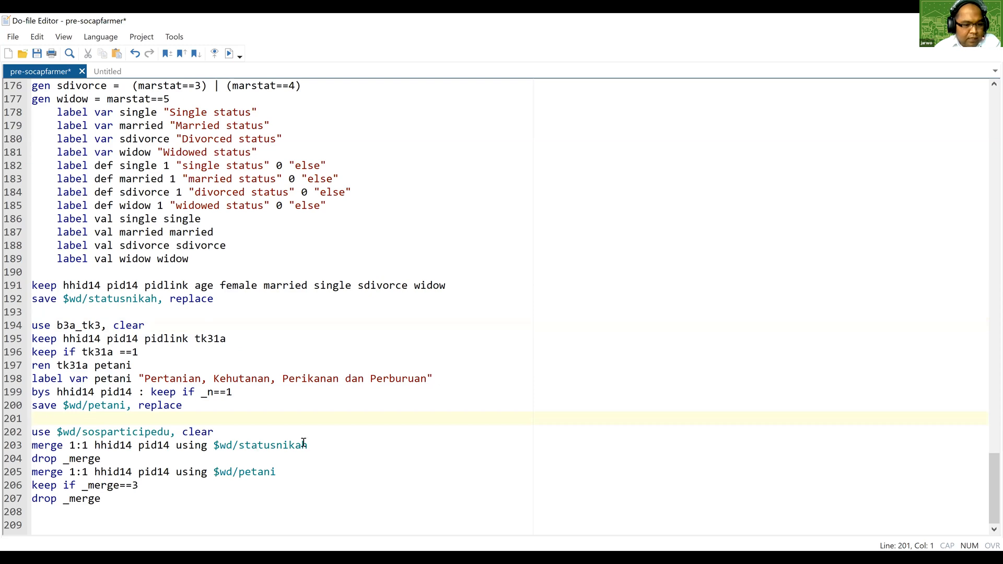
left_click(91, 521)
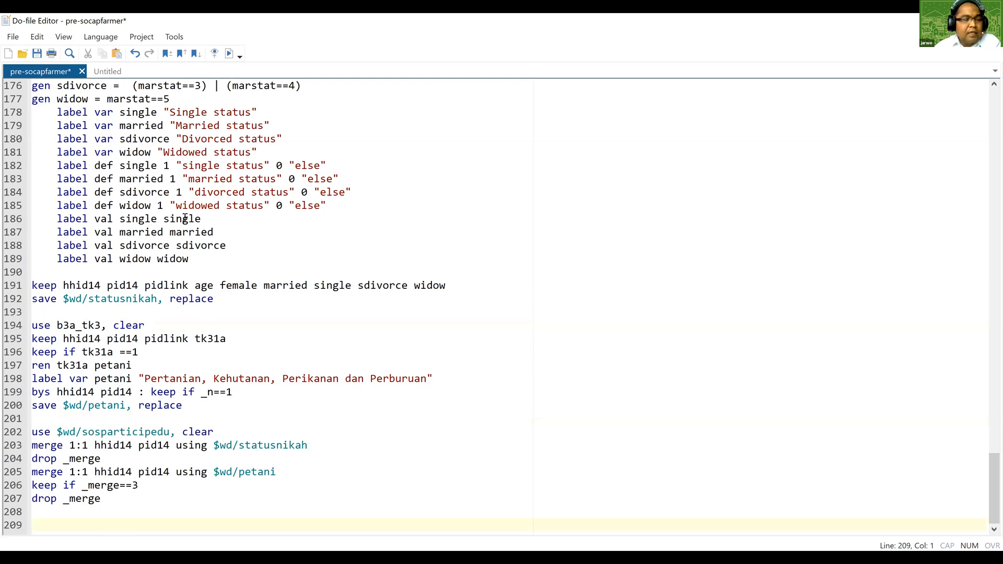
left_click(230, 54)
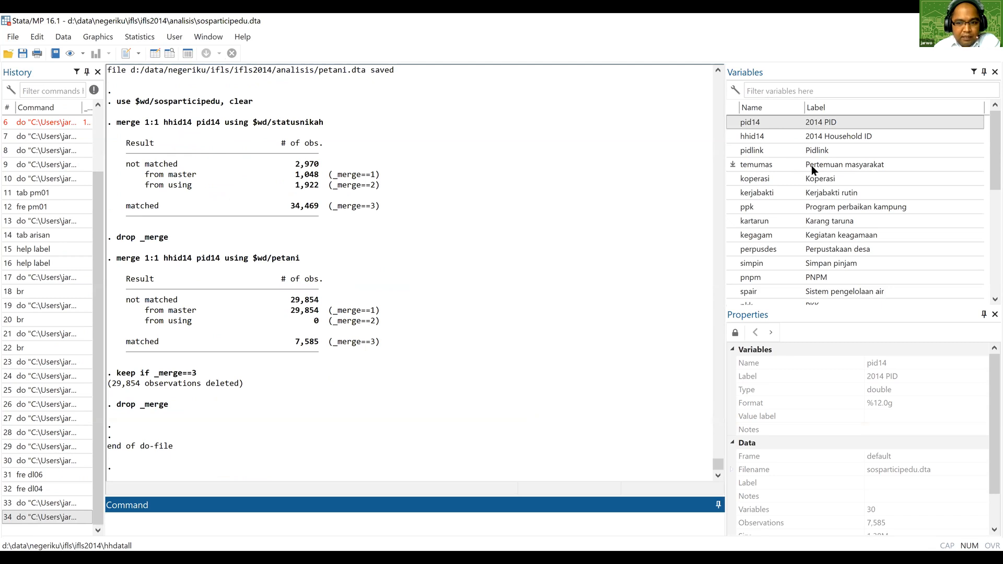
Review the merged dataset's variable list down to petani and summarize all variables with sum.
scroll(810, 166, "down", 2)
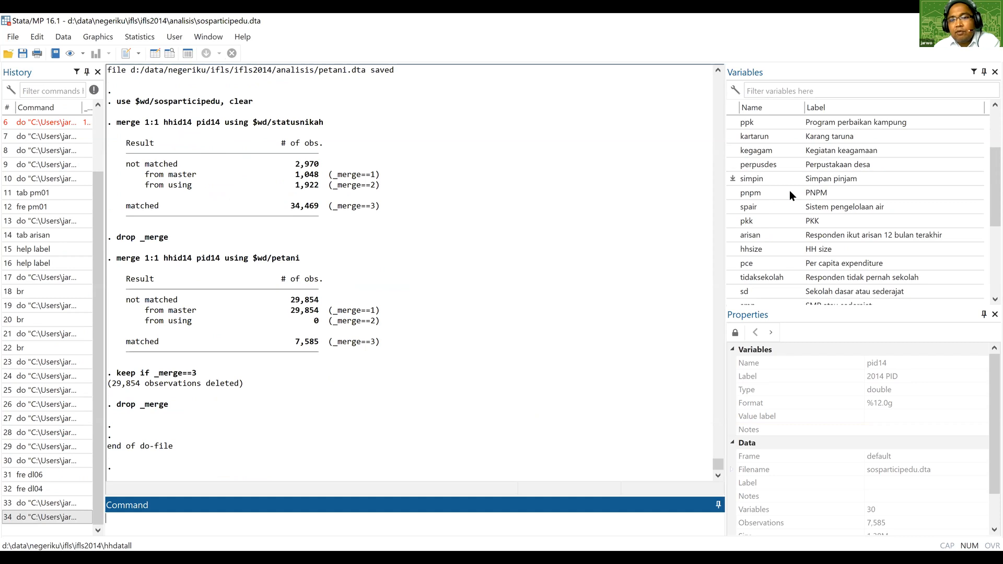
scroll(789, 196, "down", 1)
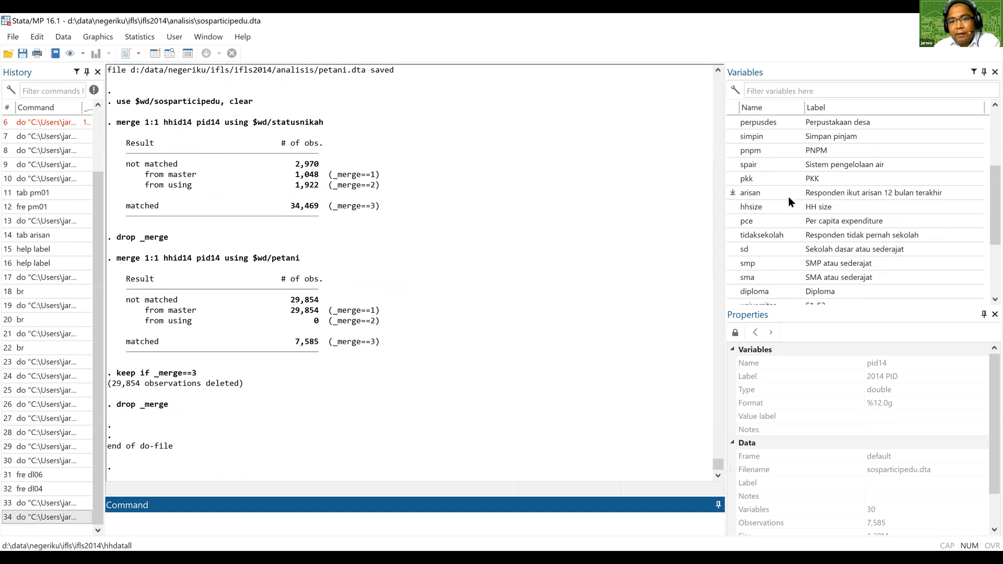
scroll(788, 196, "down", 1)
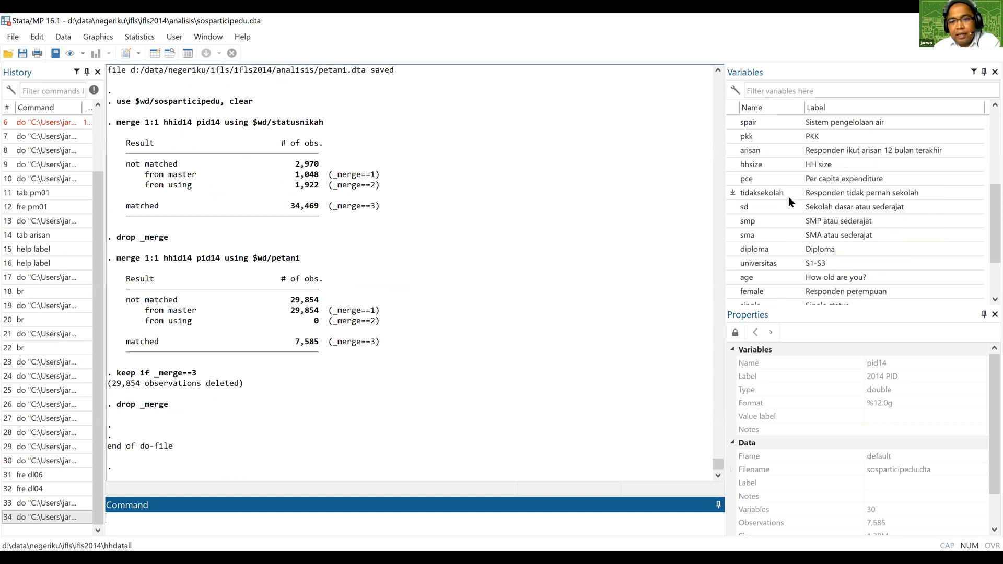
scroll(789, 196, "down", 2)
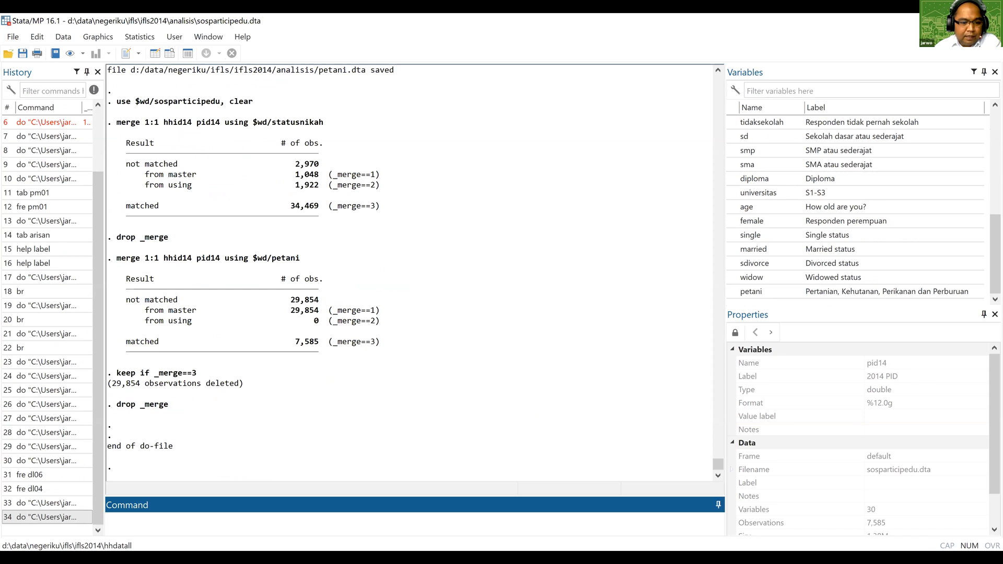
type("sum")
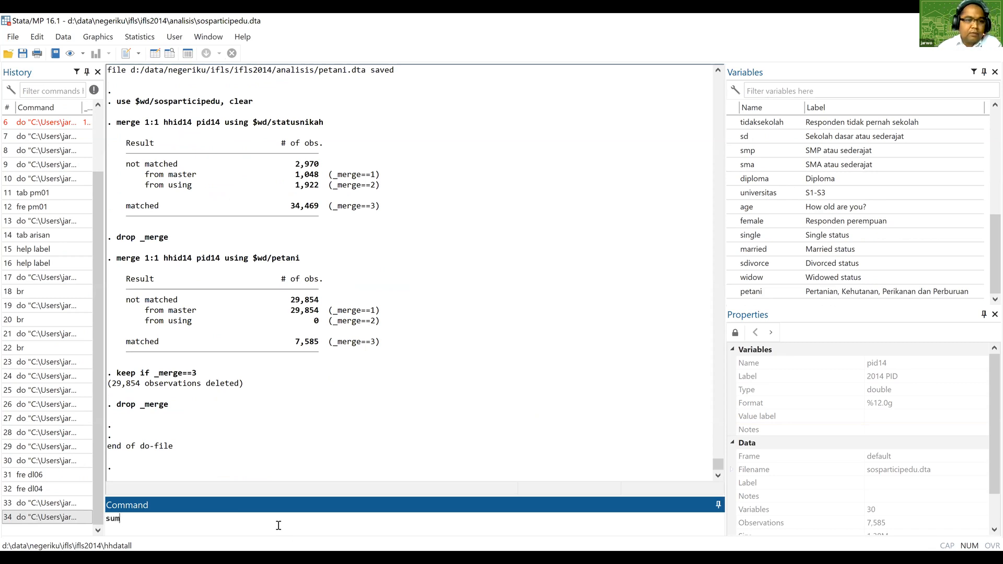
key("Return")
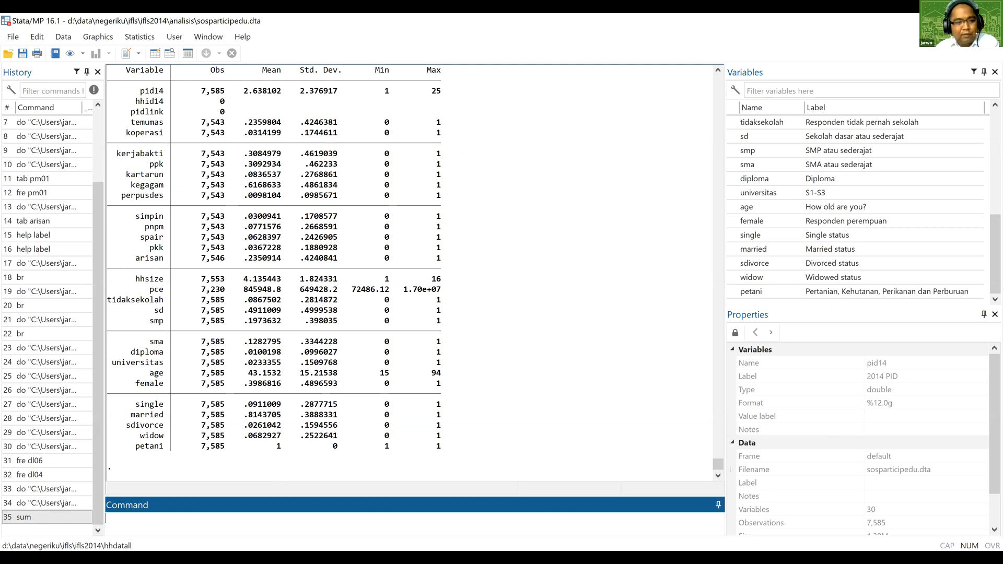
key("alt+Tab")
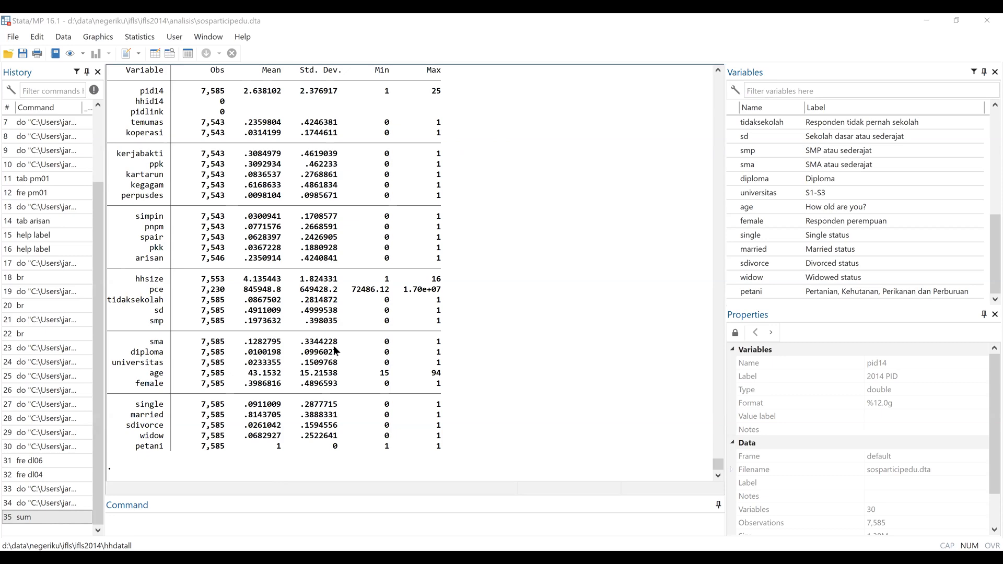